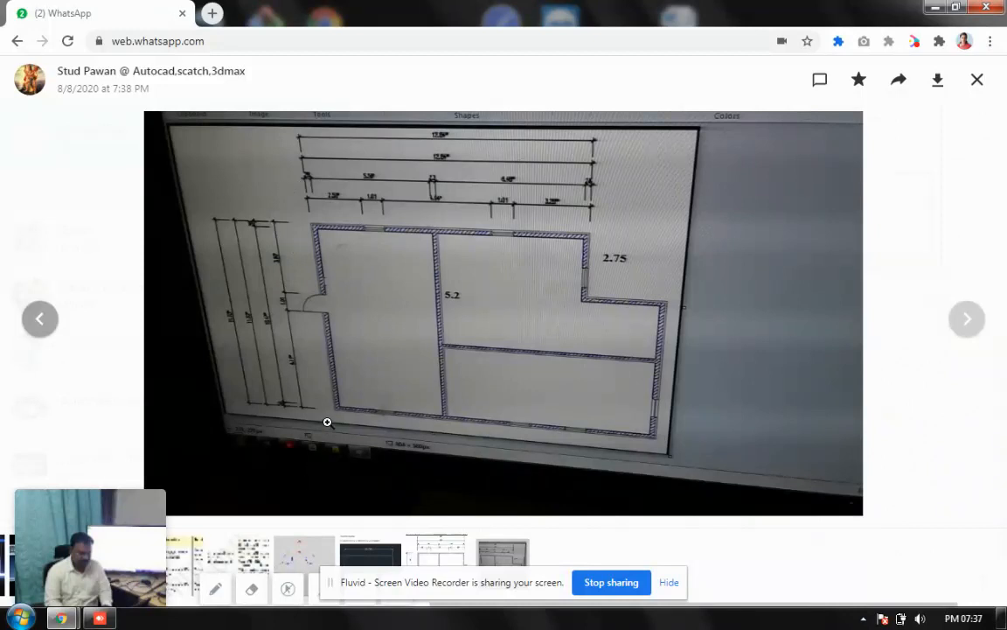
# Step: Zoom into the WhatsApp floor-plan photo, then switch to the remote AutoCAD session
pyautogui.click(356, 278)
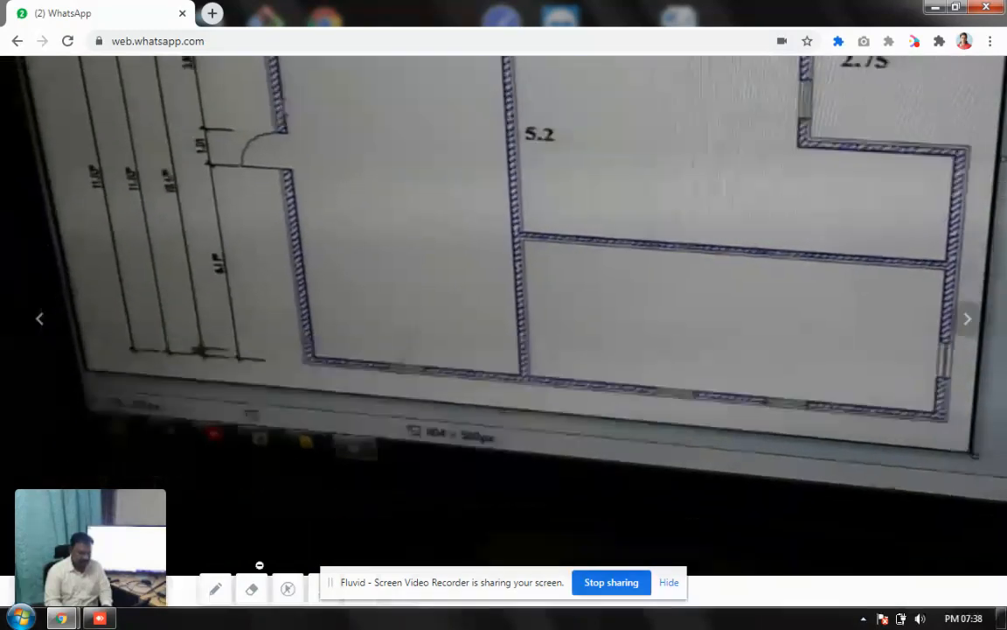
pyautogui.click(102, 620)
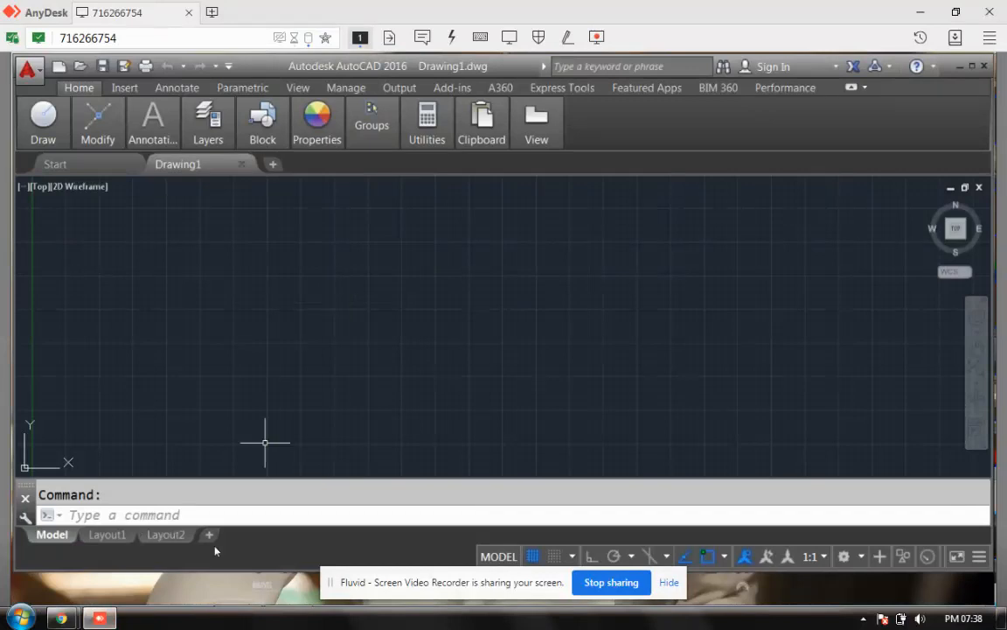
# Step: Hide the AutoCAD session to view the photo again and open the Start menu
pyautogui.click(101, 619)
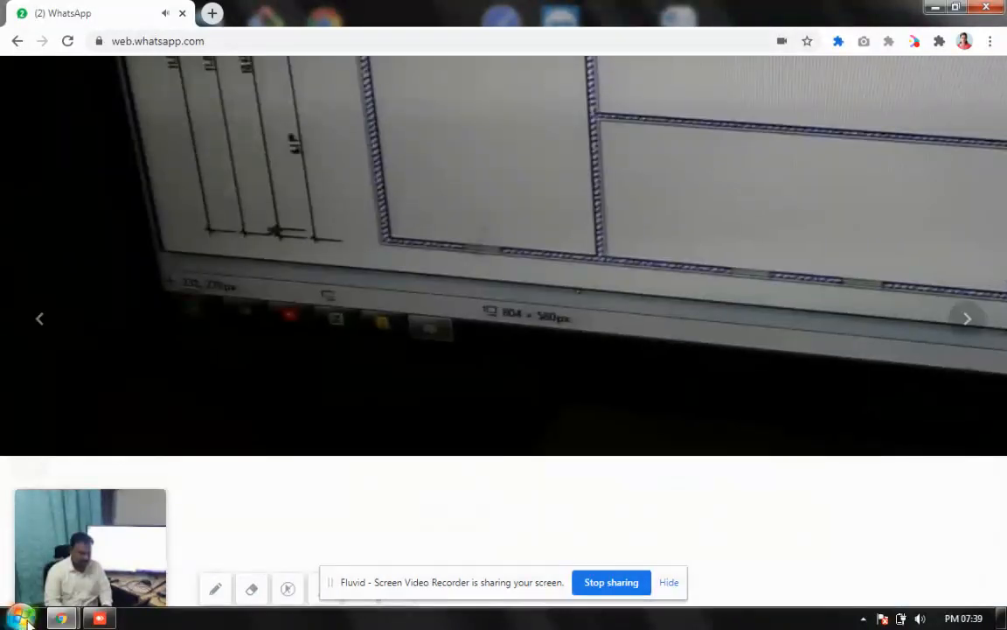
pyautogui.click(21, 619)
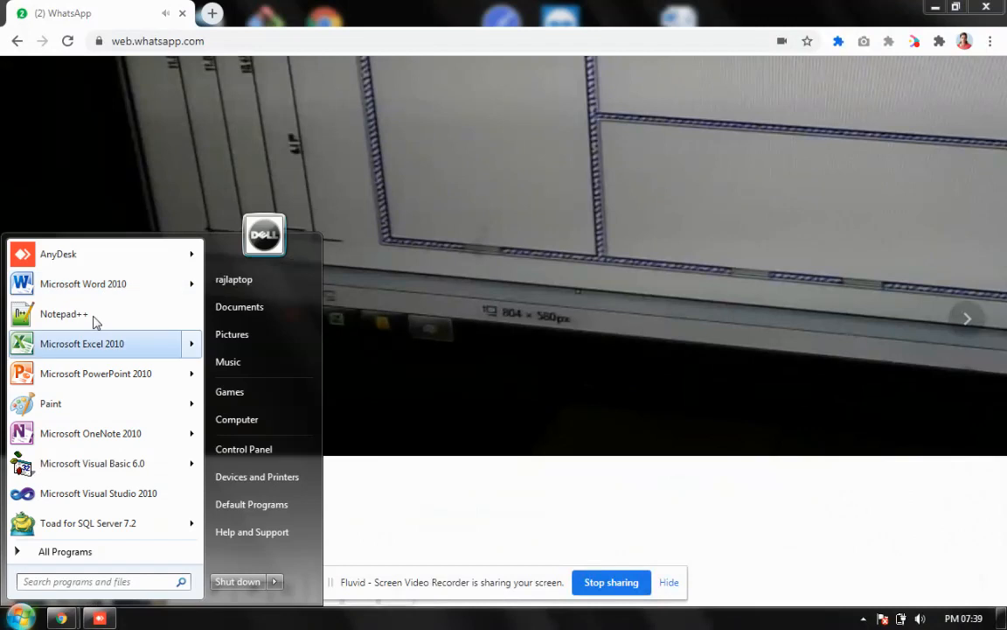
# Step: Launch Calculator, add 12.84 + 2.75 to get 15.59, and return to AutoCAD
pyautogui.write('calc')
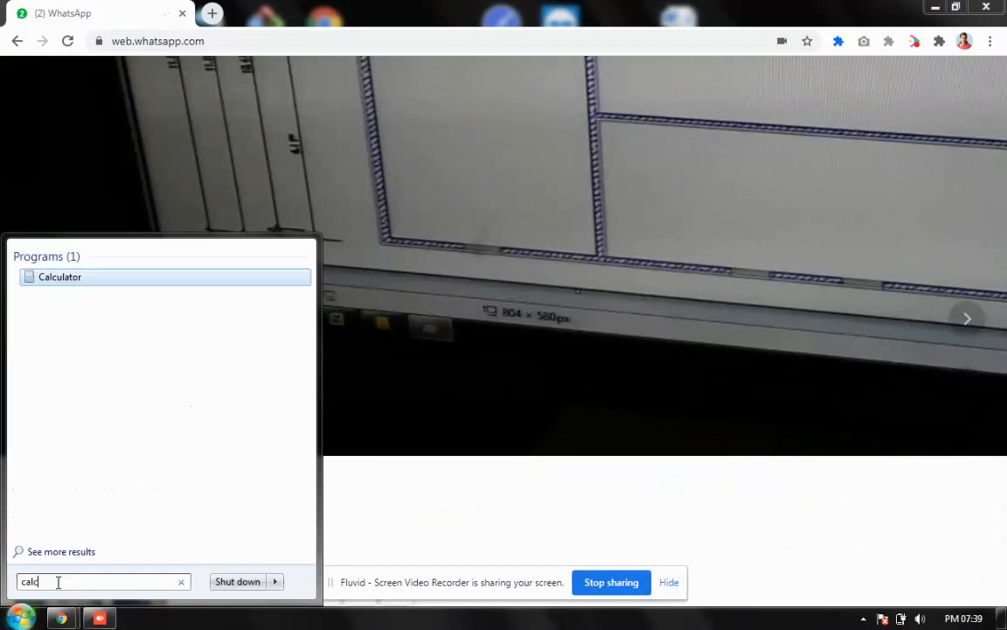
pyautogui.press('Return')
pyautogui.write('12.')
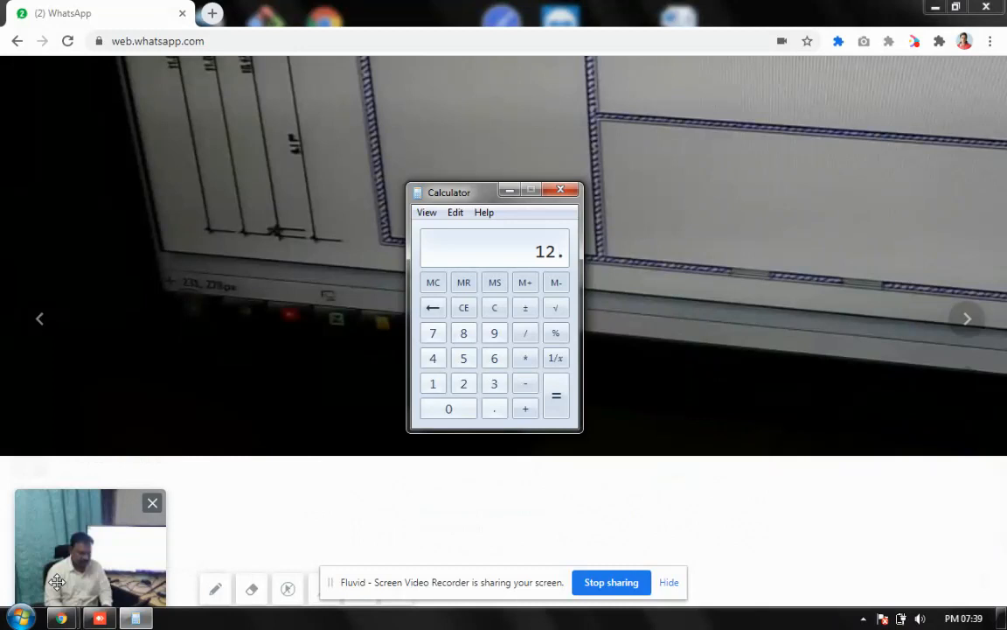
pyautogui.write('84')
pyautogui.press('+')
pyautogui.write('2.75')
pyautogui.press('Return')
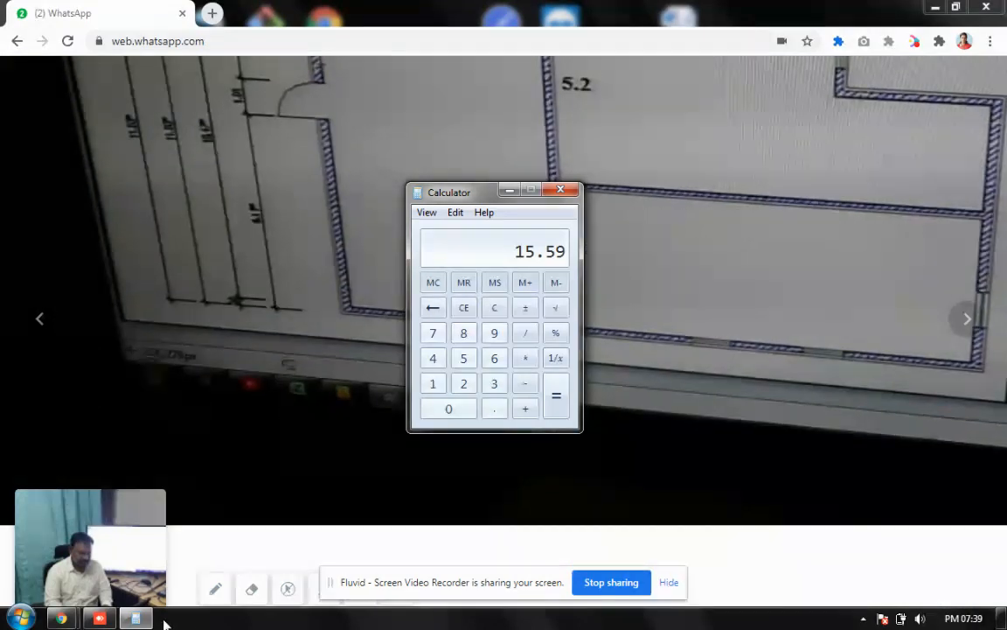
pyautogui.click(107, 619)
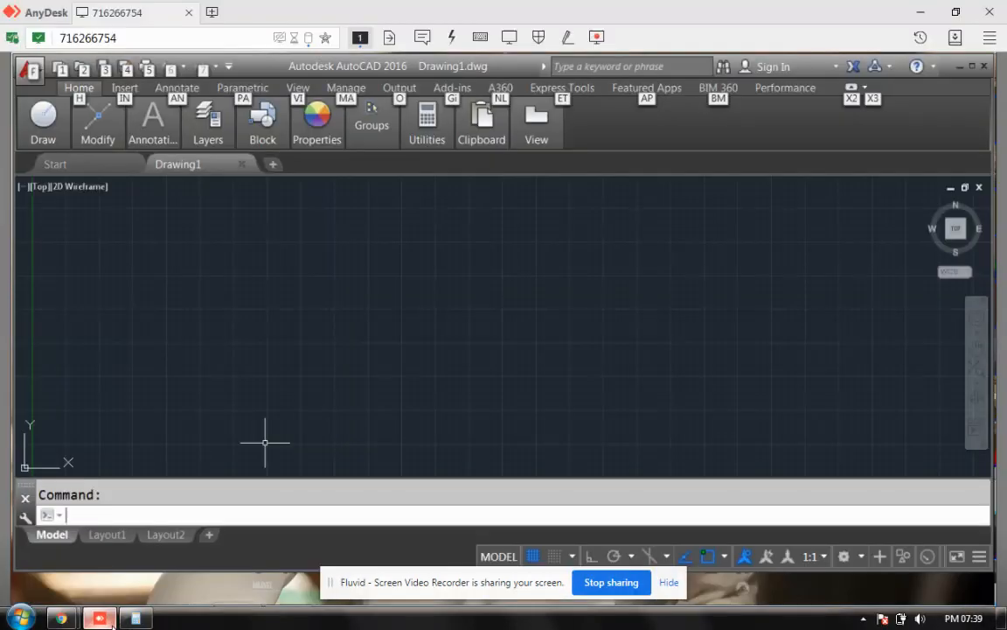
pyautogui.click(143, 512)
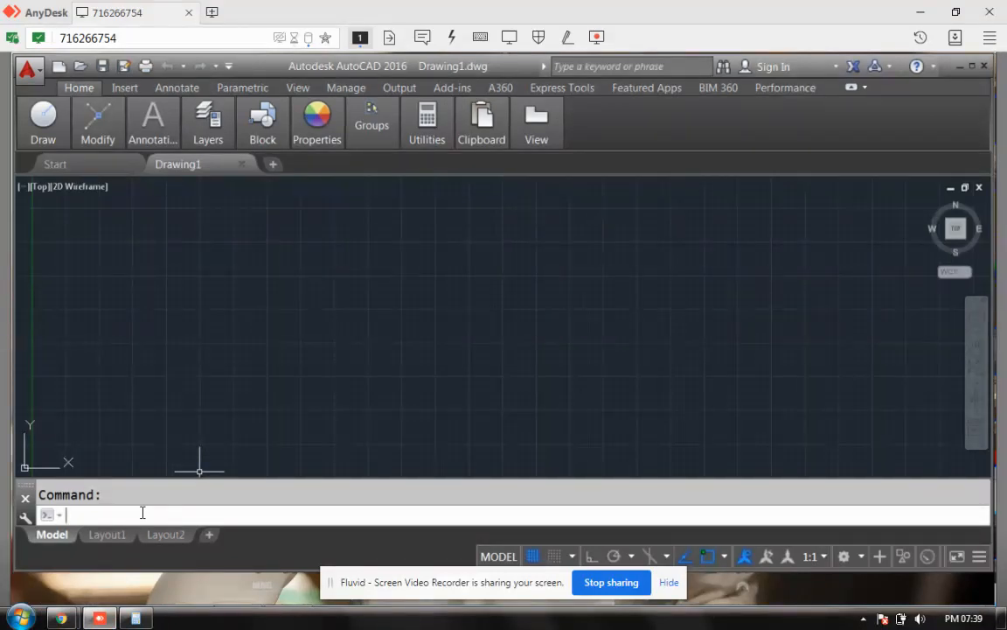
pyautogui.write('line')
pyautogui.press('Return')
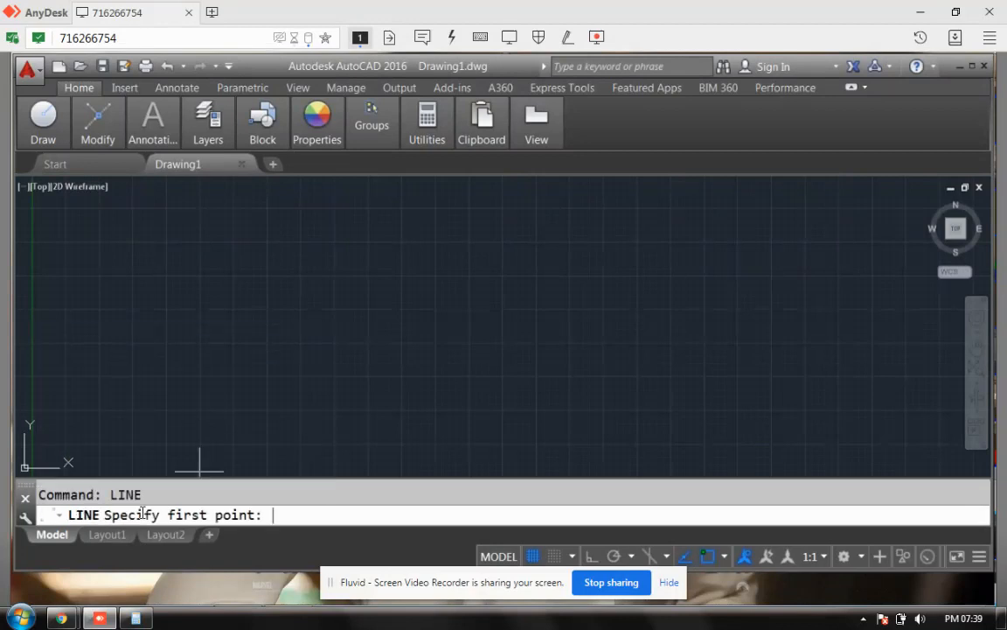
pyautogui.write('0,0')
pyautogui.press('Return')
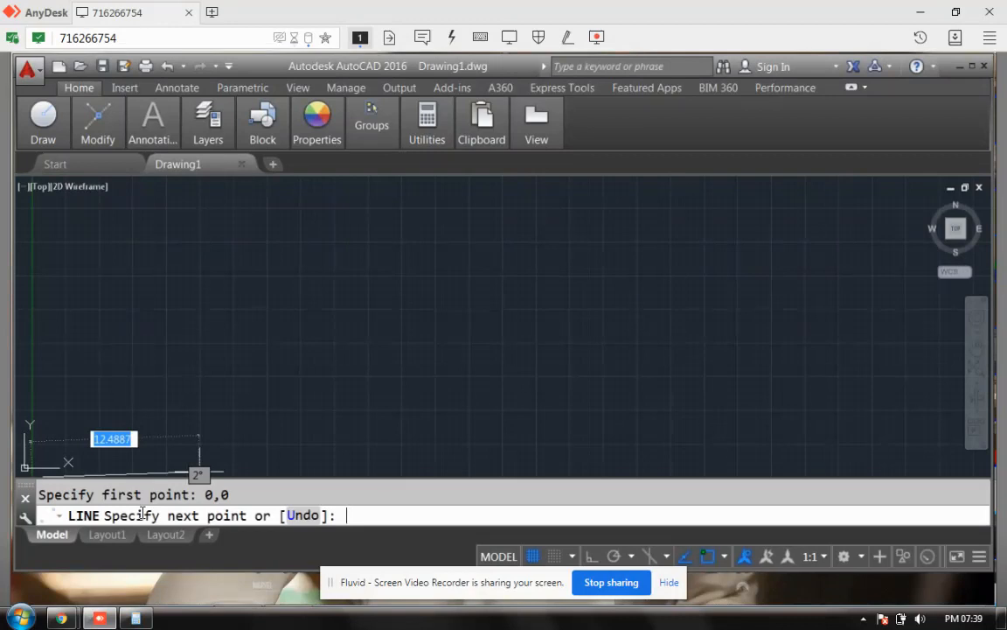
pyautogui.write('@')
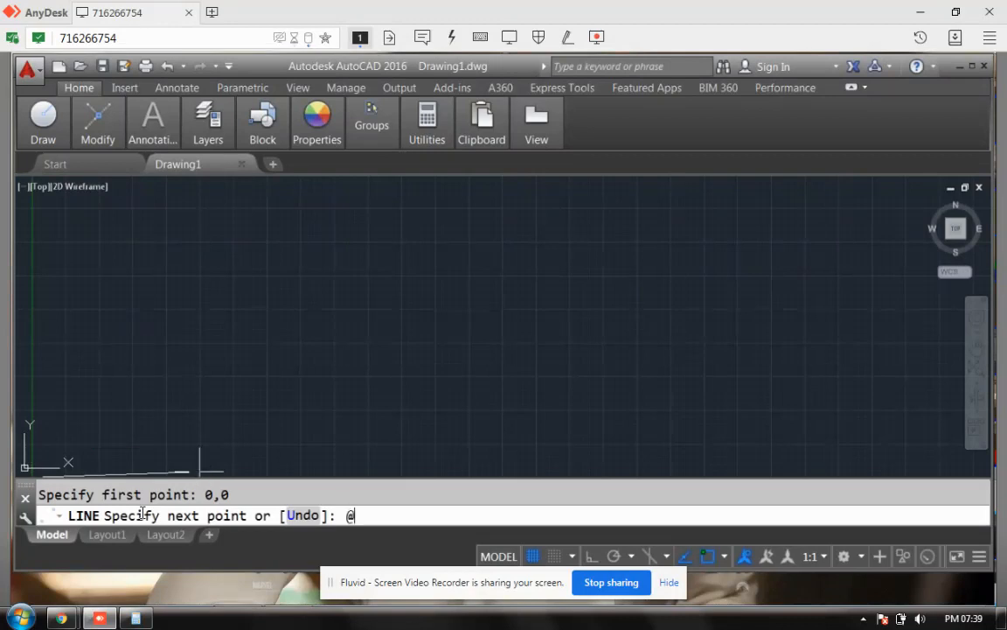
pyautogui.write('15.')
pyautogui.click(135, 619)
pyautogui.click(138, 619)
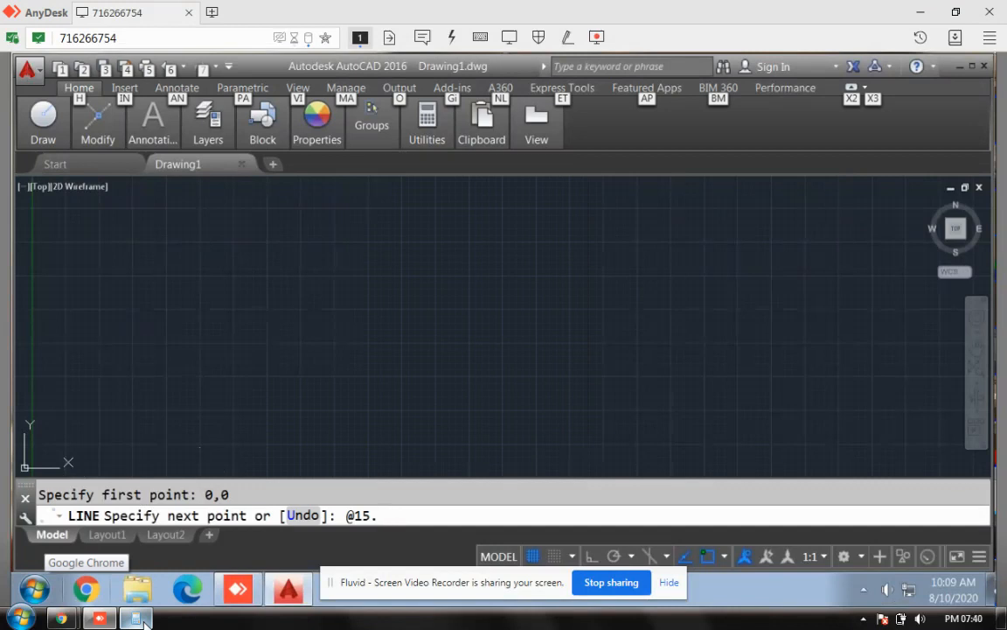
pyautogui.hotkey('ctrl', 'p')
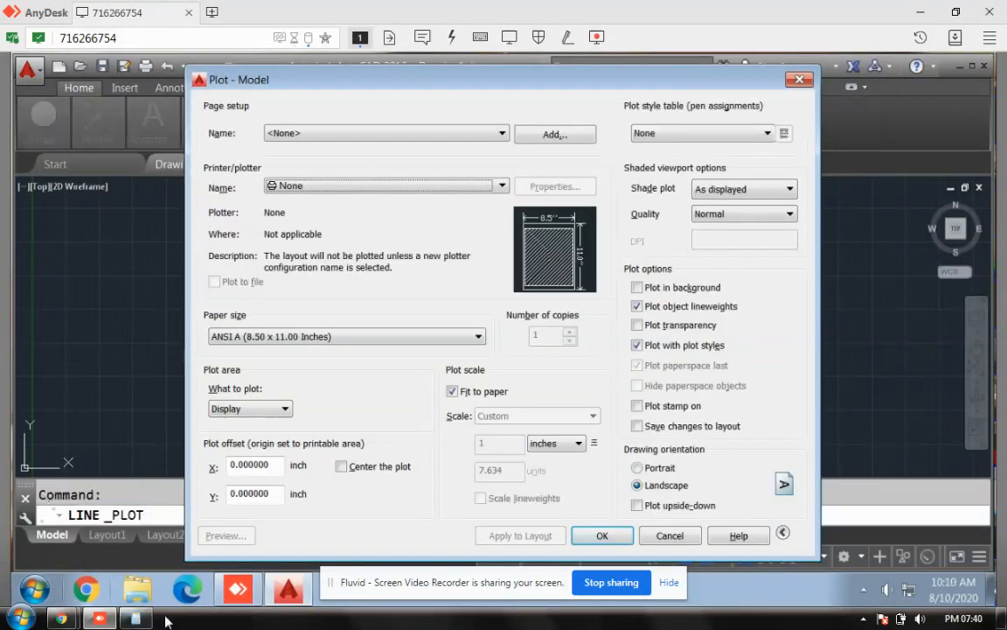
# Step: Cancel the Plot dialog and the leftover command without printing
pyautogui.click(670, 536)
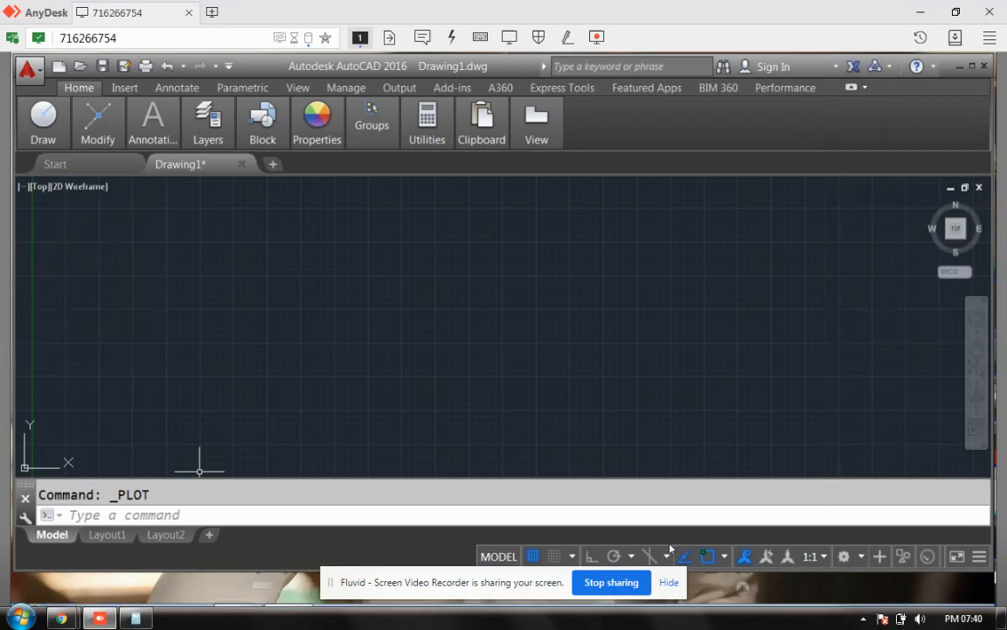
pyautogui.click(323, 518)
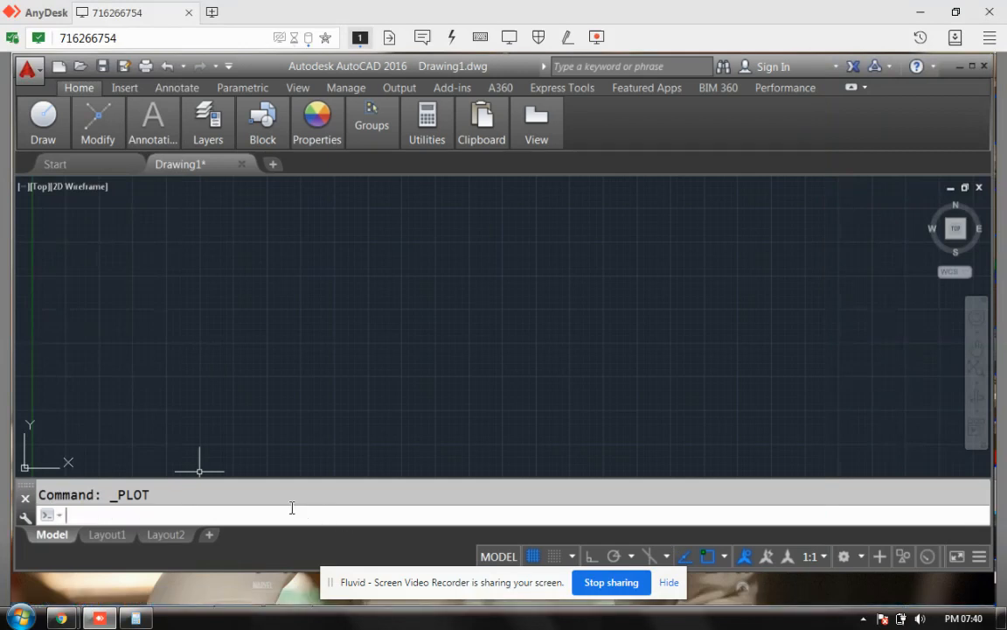
pyautogui.press('Escape')
pyautogui.write('line')
pyautogui.press('Return')
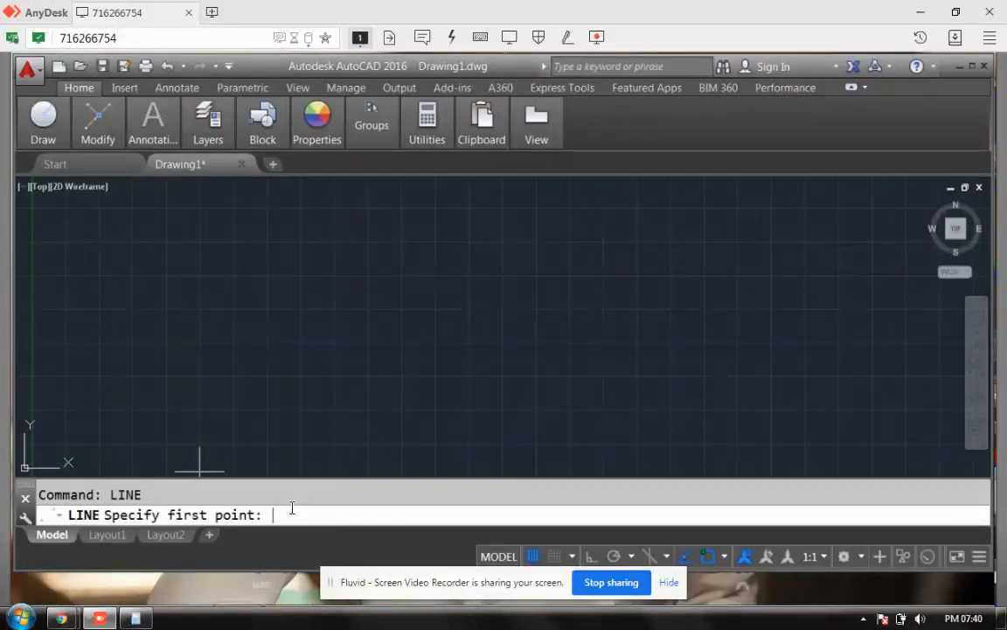
pyautogui.write('0,0')
pyautogui.press('Return')
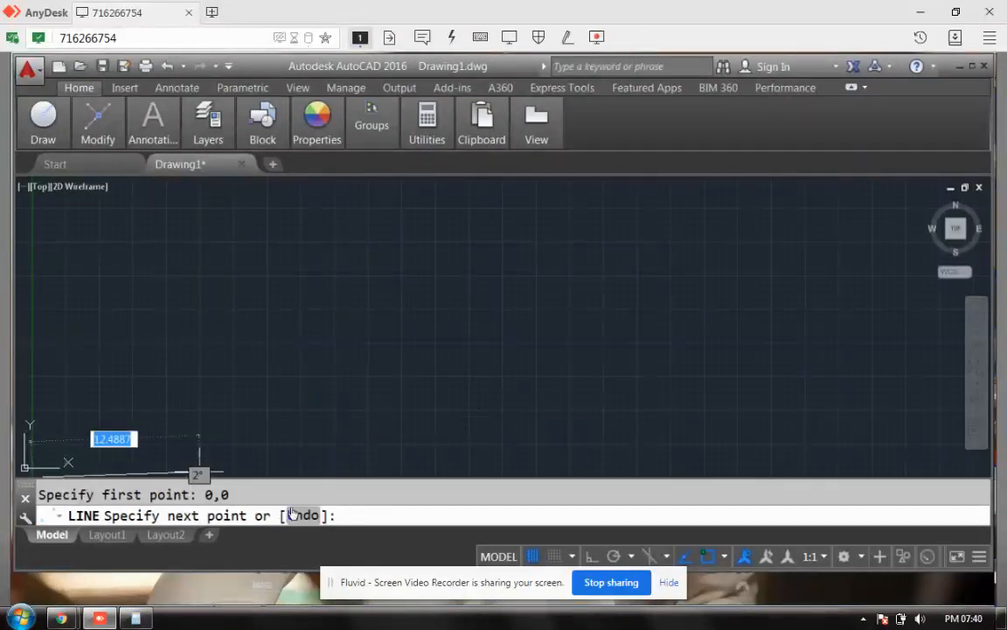
pyautogui.write('@15.')
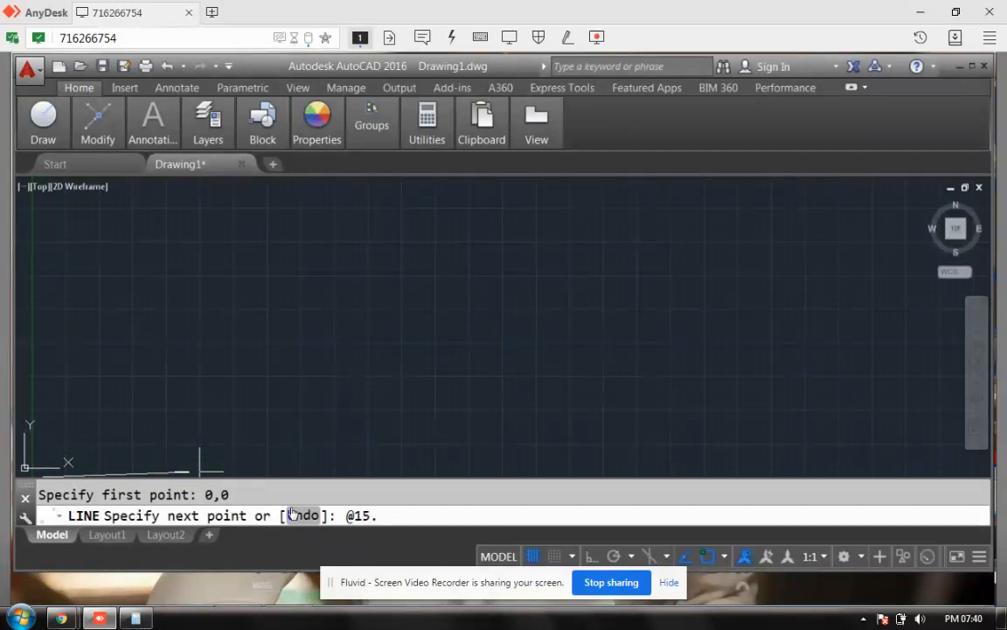
pyautogui.write('59')
pyautogui.hotkey('alt', 'Tab')
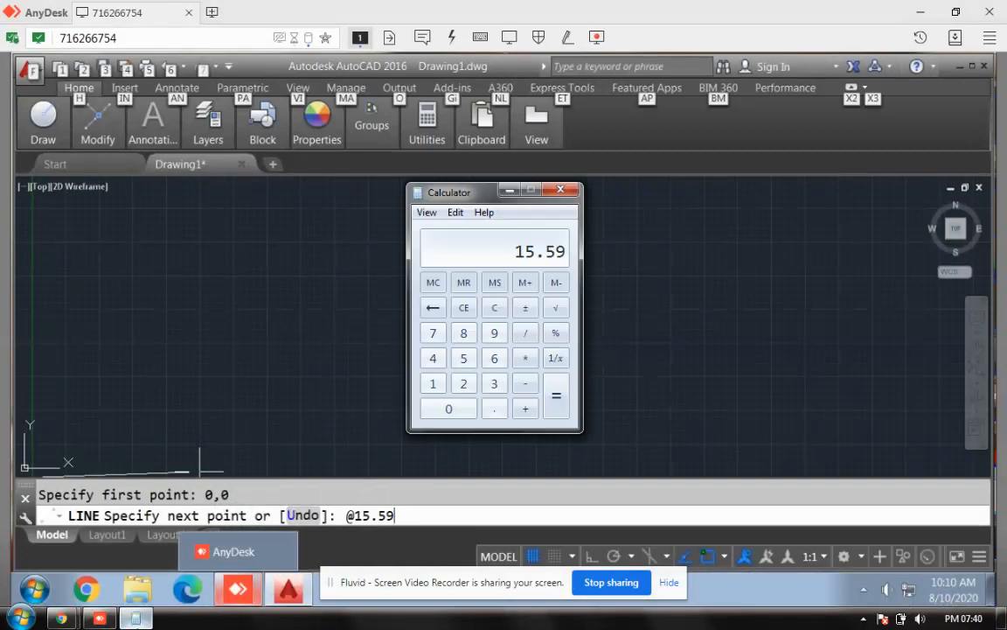
pyautogui.hotkey('alt', 'Tab')
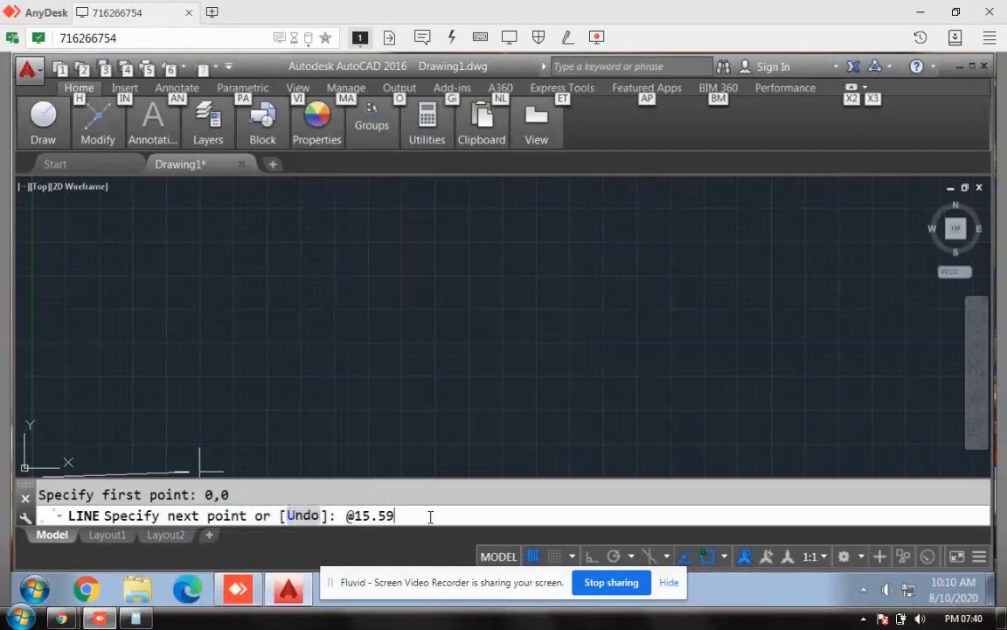
pyautogui.write('<')
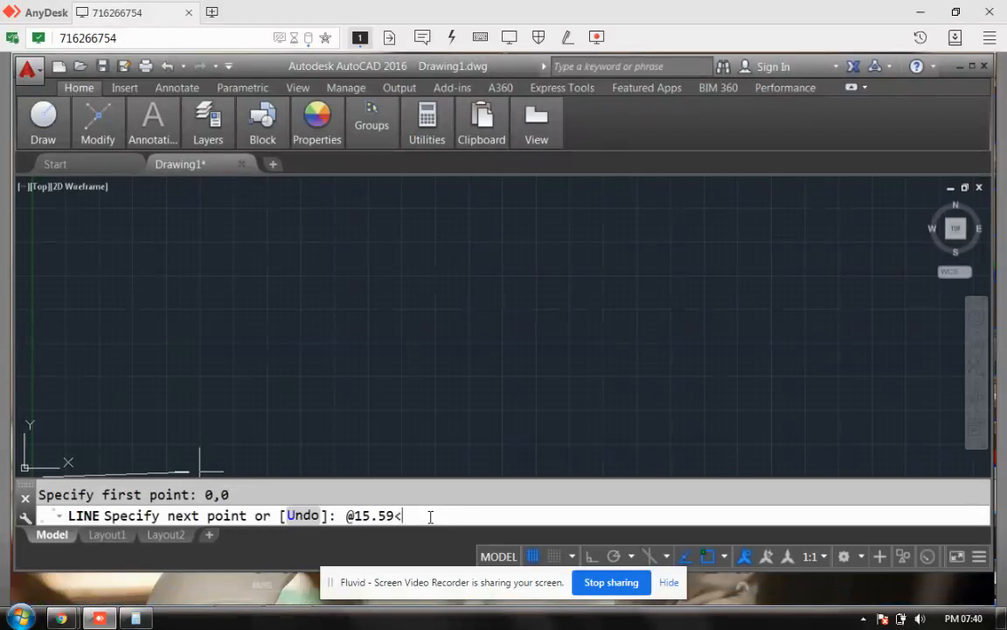
pyautogui.write('0')
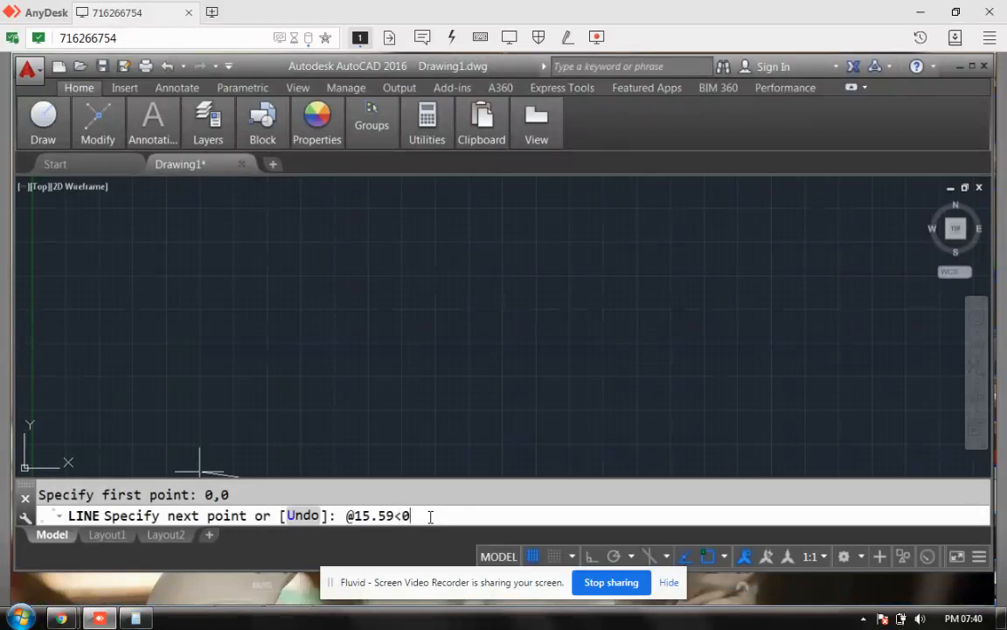
pyautogui.press('Return')
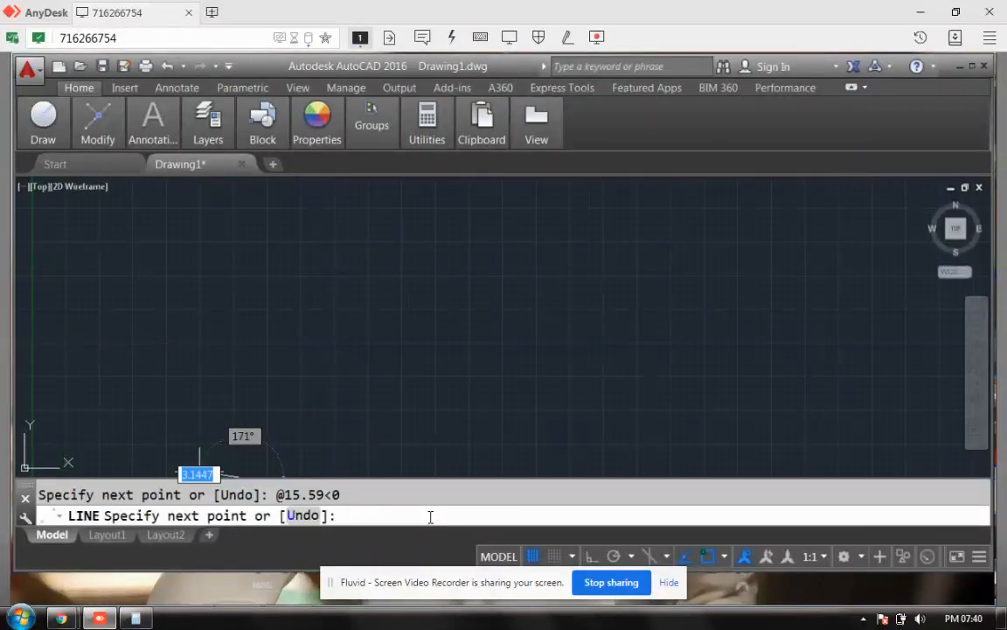
pyautogui.press('Return')
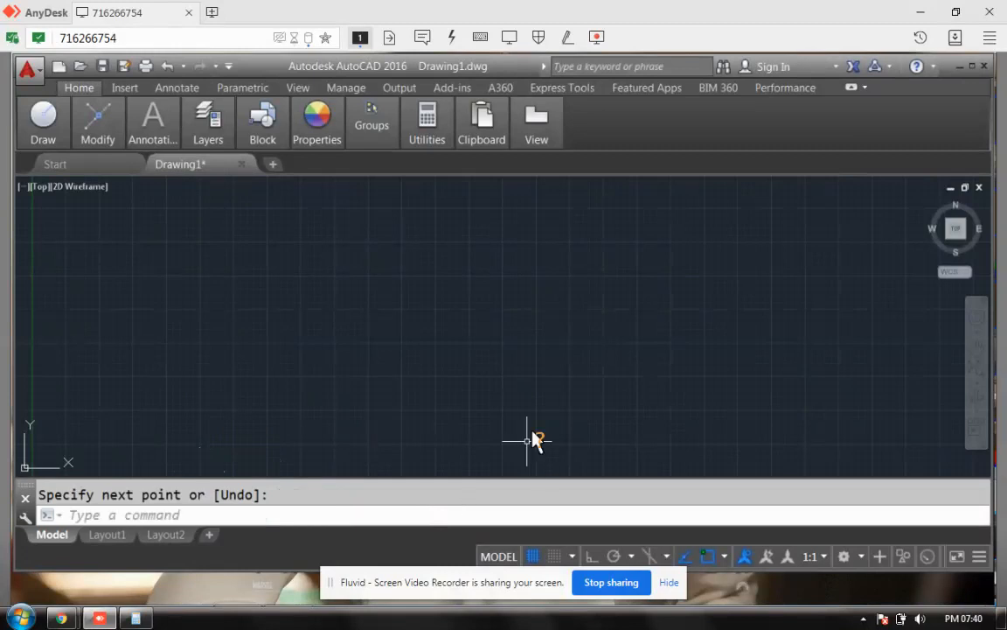
pyautogui.scroll(-5, 467, 294)
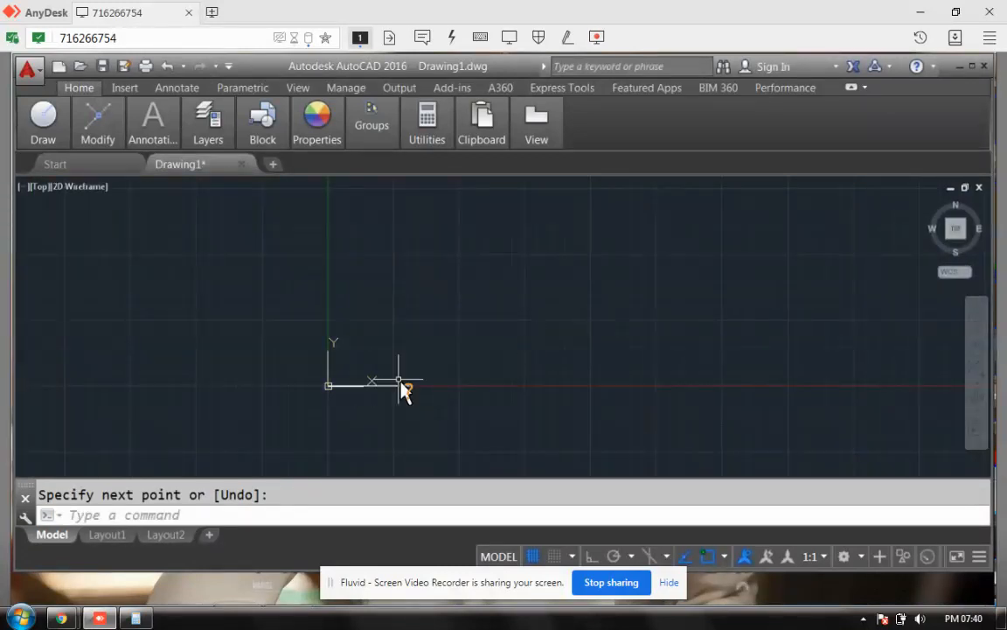
# Step: Offset the 15.59 horizontal line 11.1 units upward to form the opposite wall
pyautogui.click(226, 516)
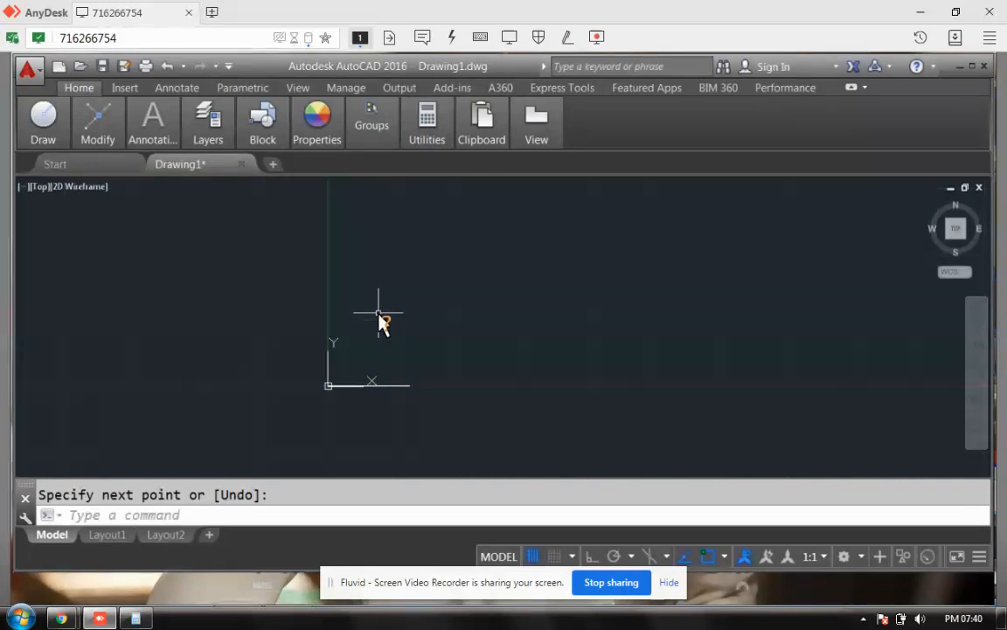
pyautogui.click(130, 515)
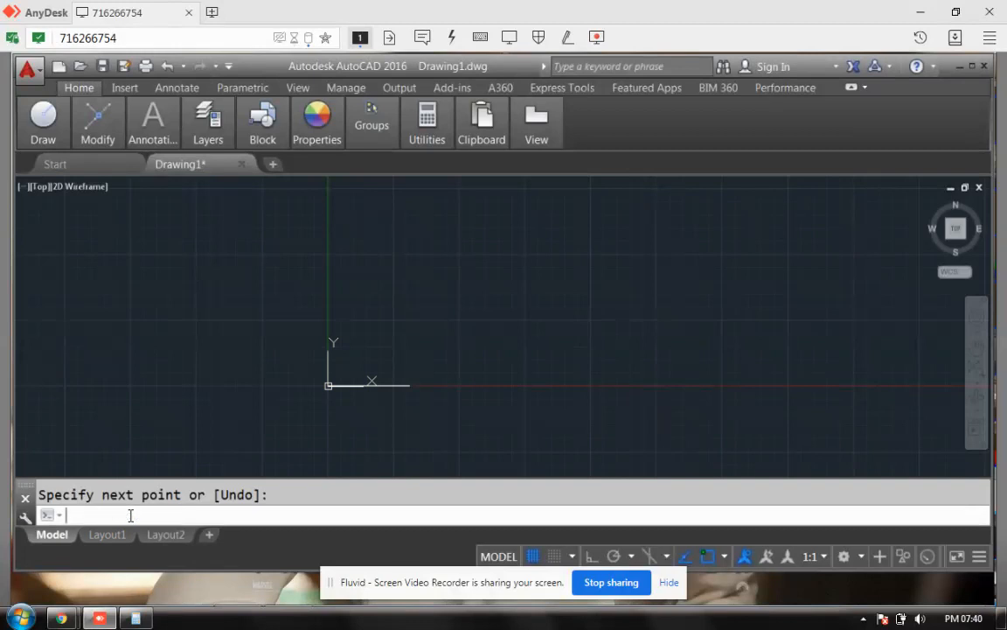
pyautogui.write('offset')
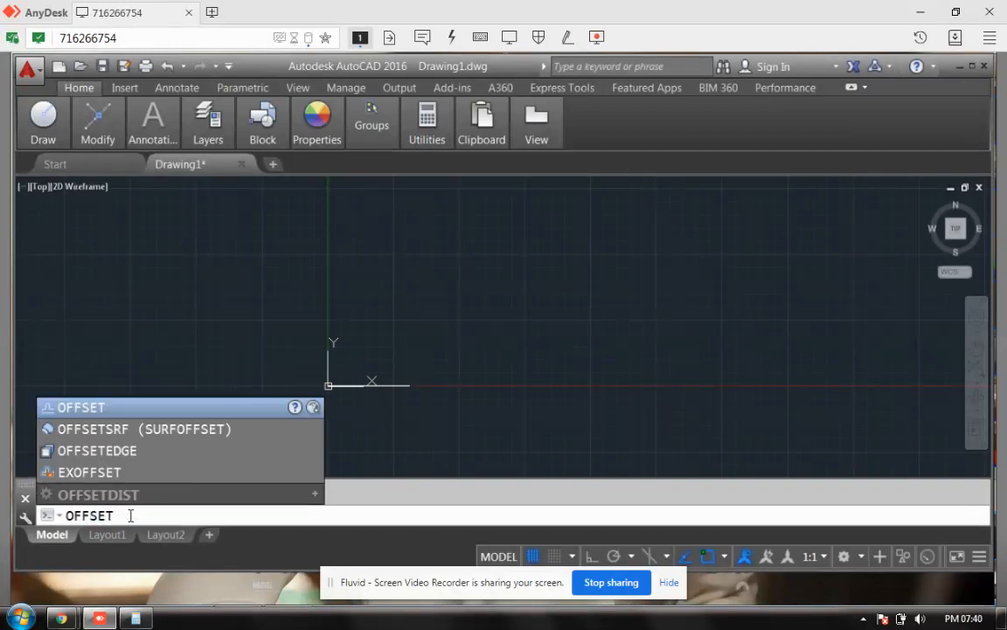
pyautogui.press('Return')
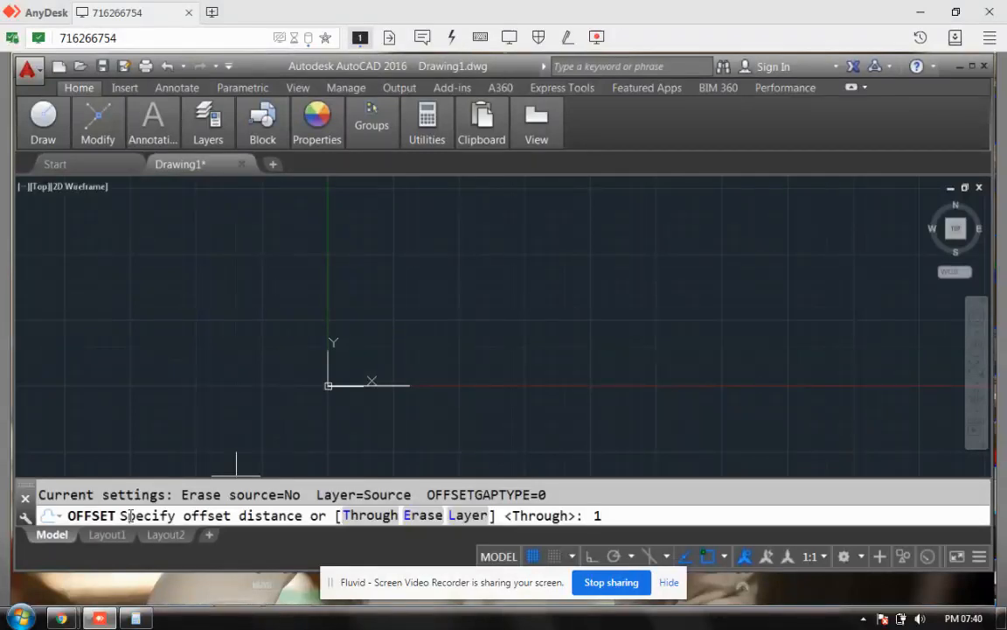
pyautogui.write('11.1')
pyautogui.press('Return')
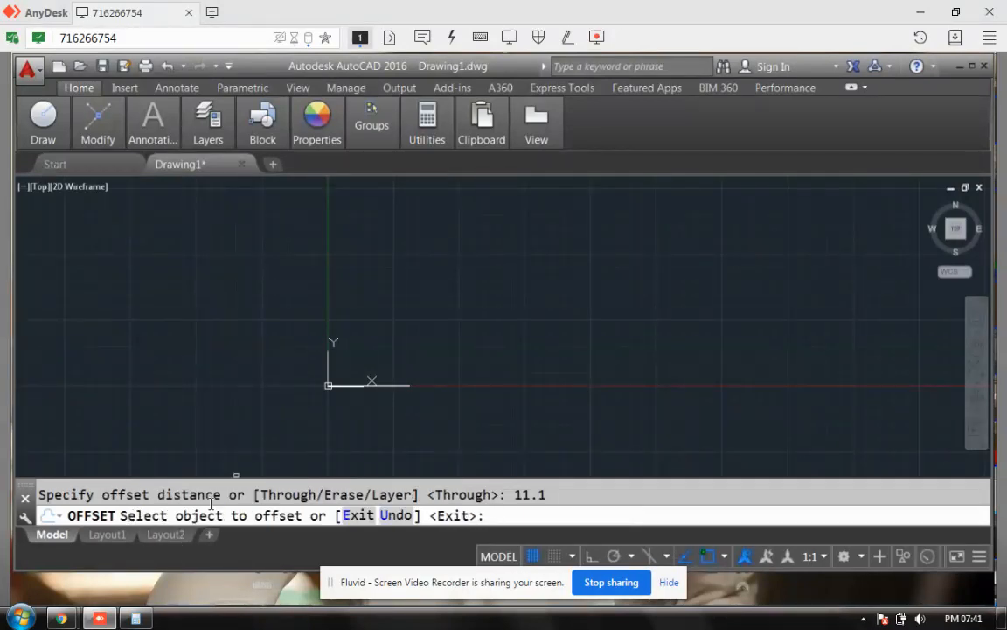
pyautogui.click(390, 391)
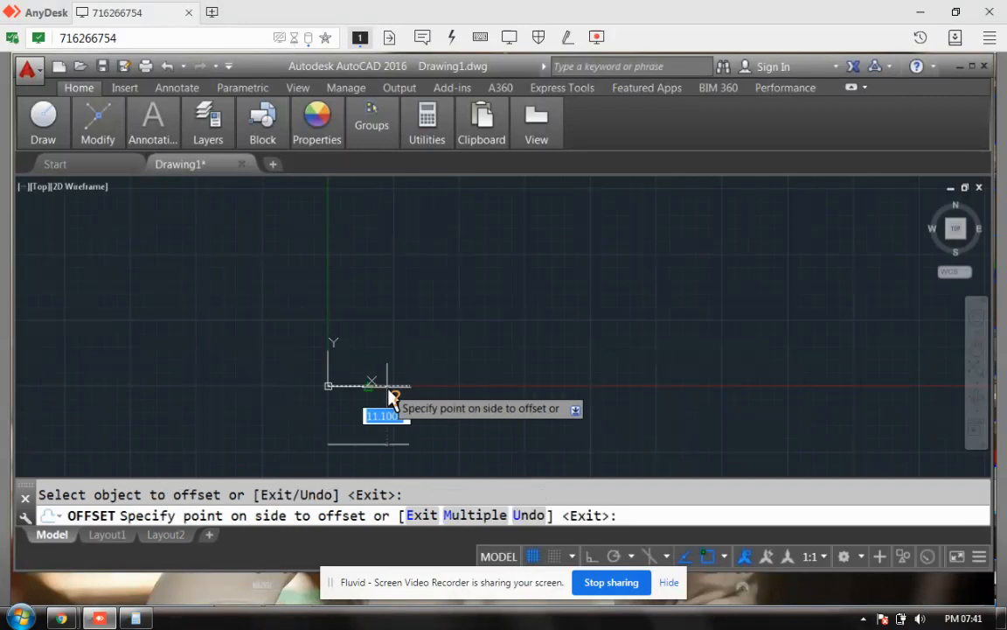
pyautogui.click(393, 344)
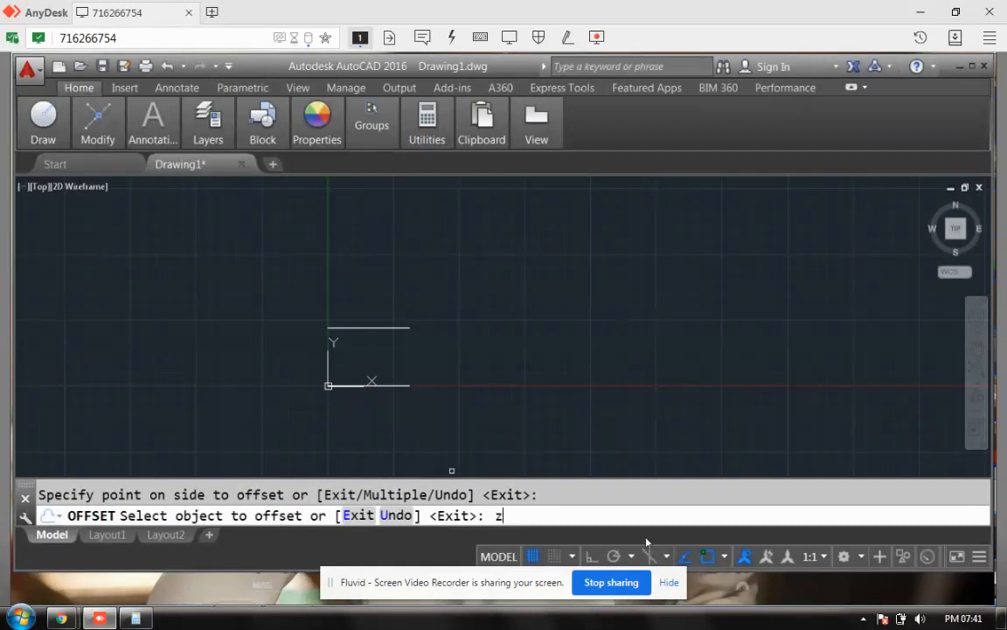
pyautogui.press('Escape')
# Step: Zoom to All to show the whole drawing
pyautogui.write('zoom')
pyautogui.press('Return')
pyautogui.write('all')
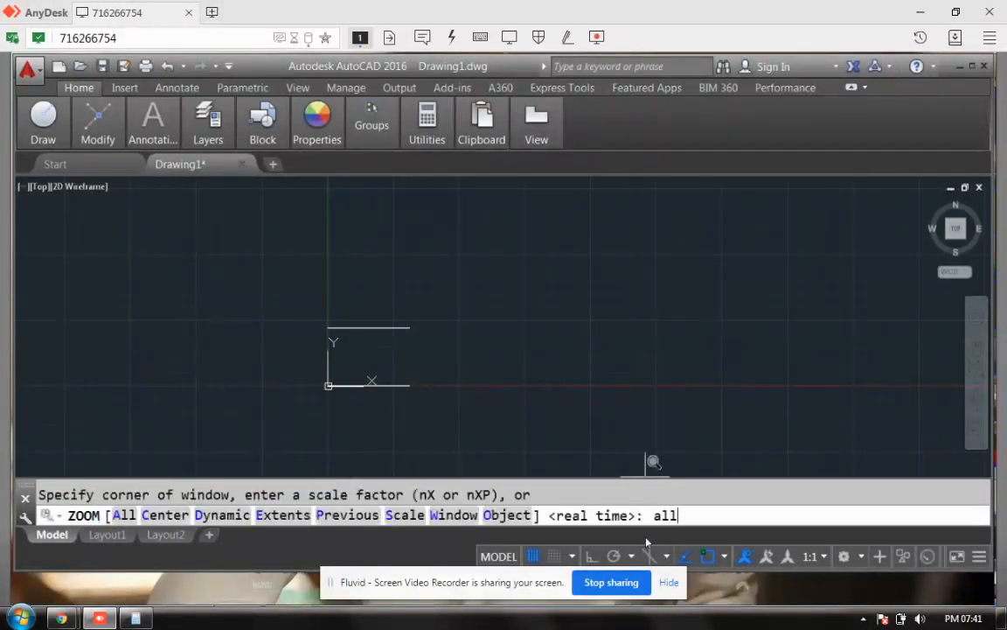
pyautogui.press('Return')
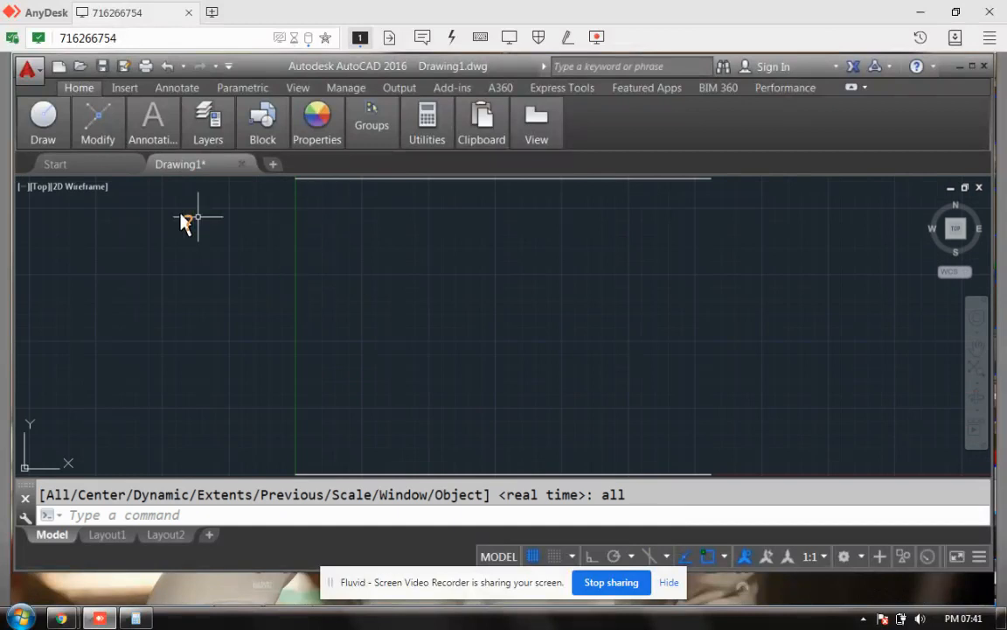
# Step: Draw a vertical line joining the left ends of the top and bottom walls
pyautogui.moveTo(43, 122)
pyautogui.click(34, 182)
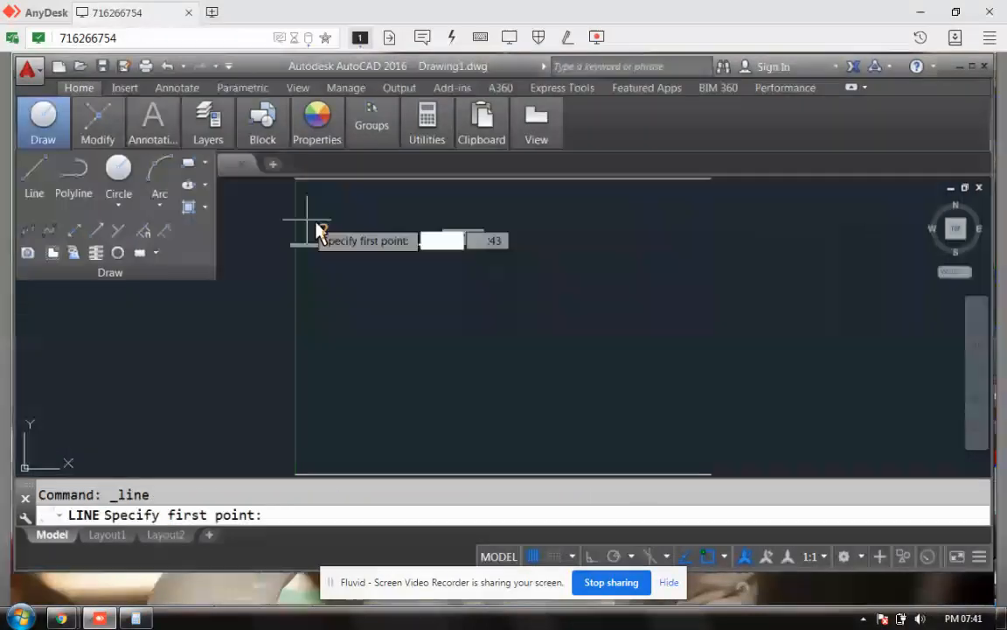
pyautogui.click(296, 182)
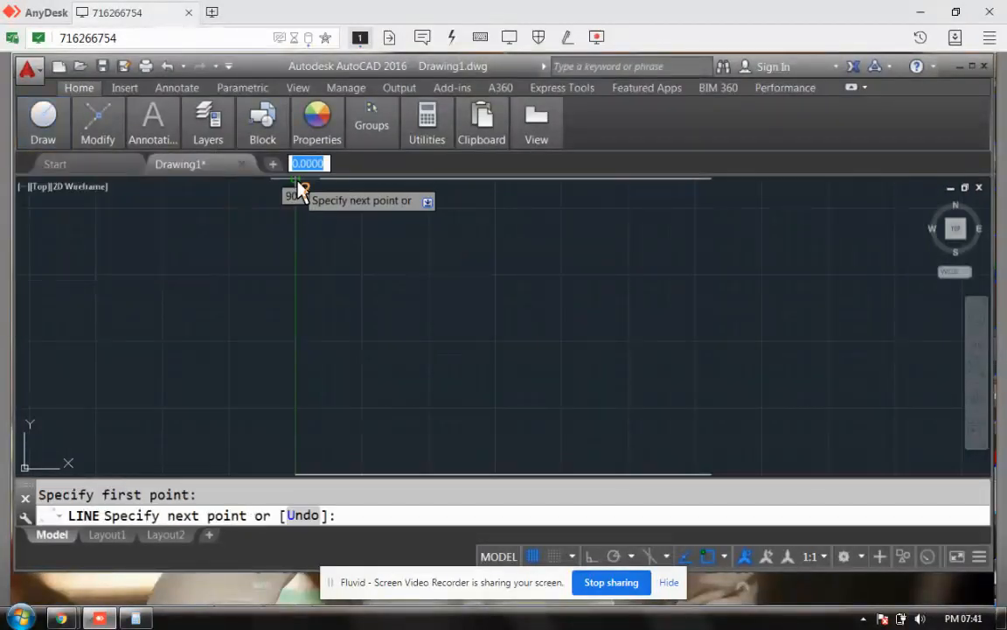
pyautogui.click(297, 476)
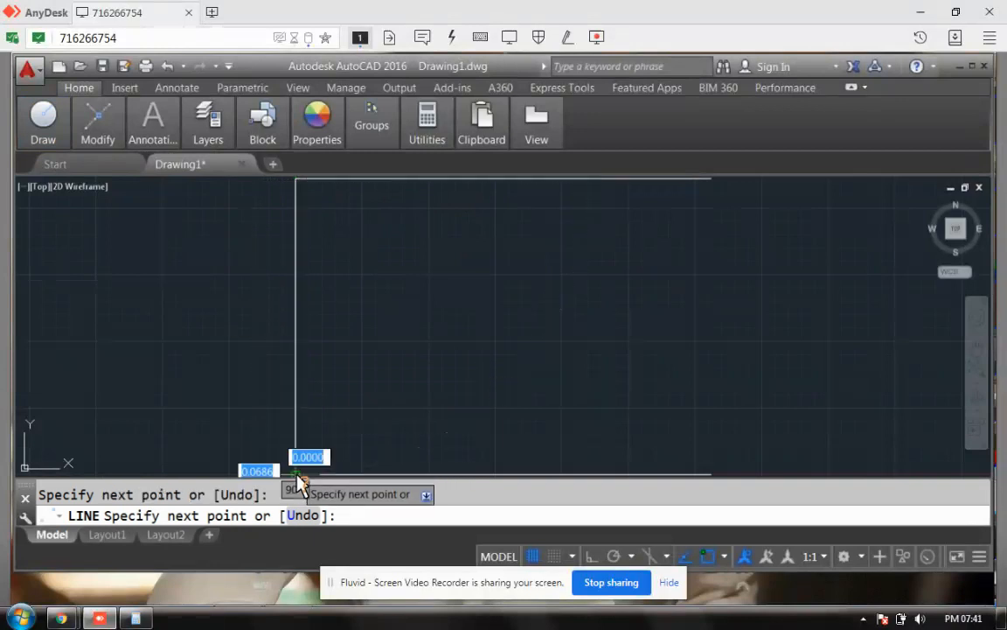
pyautogui.press('Return')
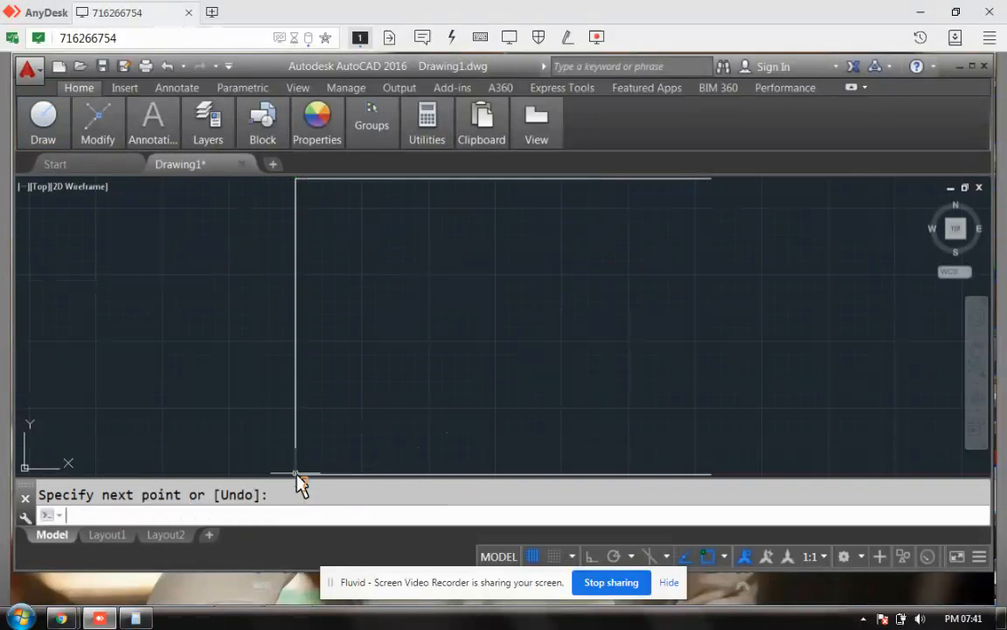
# Step: Bring up the WhatsApp reference photo from the taskbar
pyautogui.moveTo(37, 142)
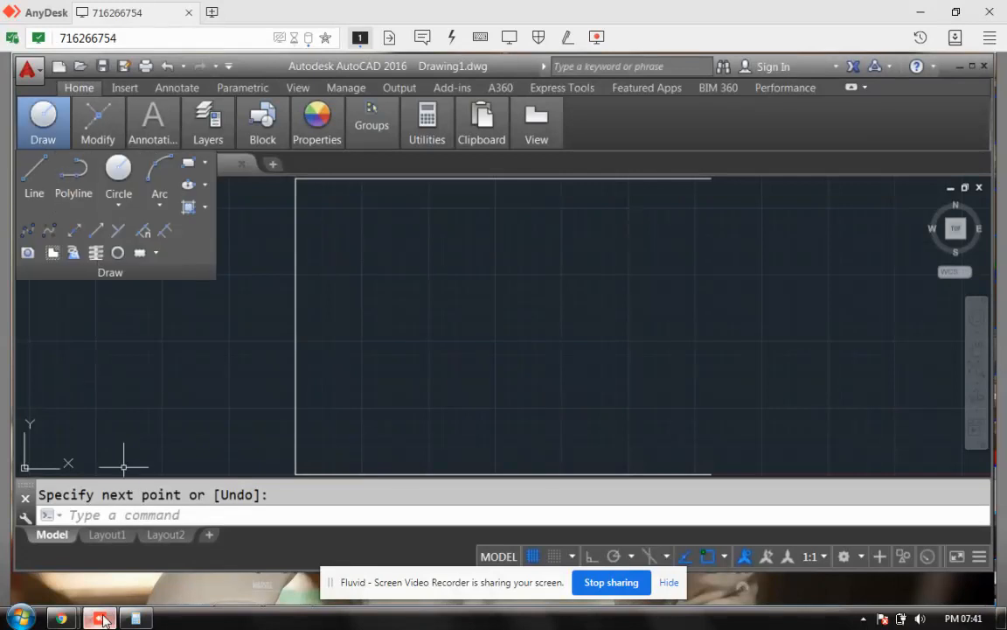
pyautogui.moveTo(68, 618)
pyautogui.press('alt')
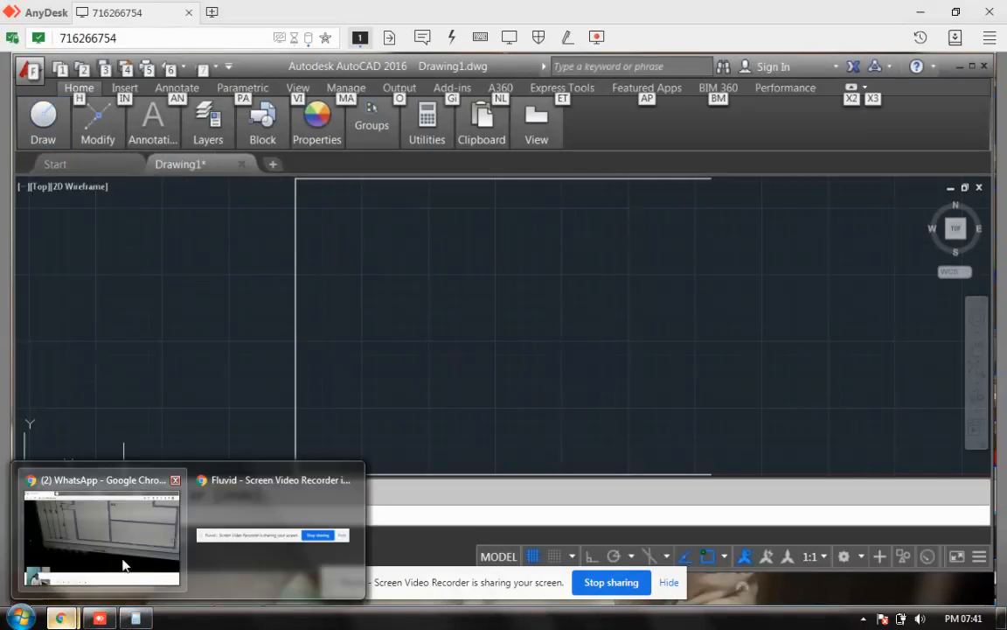
pyautogui.click(109, 511)
# Step: Zoom into the floor-plan photo to read dimensions such as 5.2 and 2.75
pyautogui.click(559, 218)
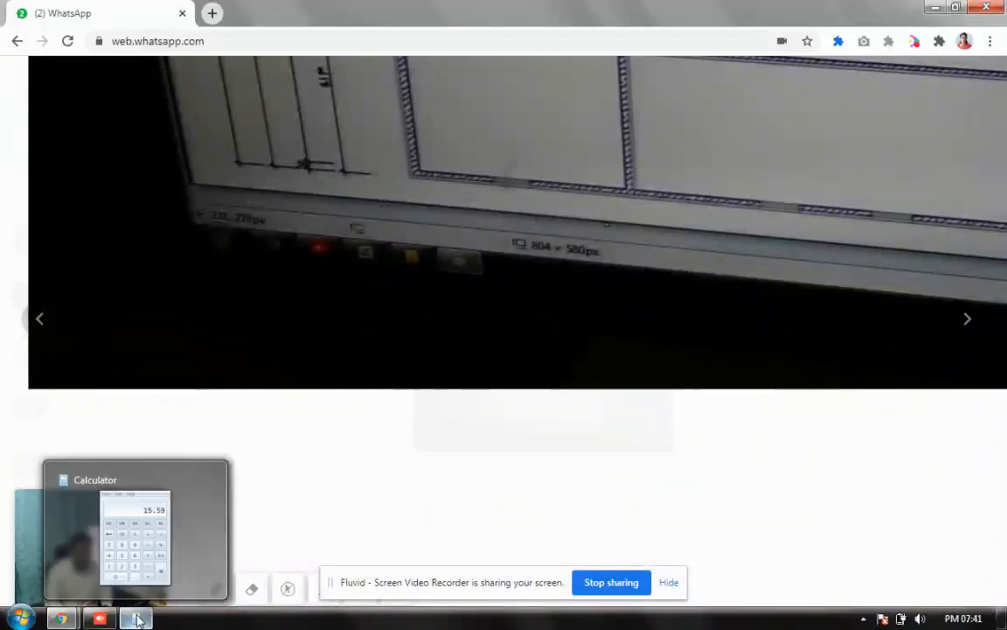
# Step: Offset the left vertical line 5.5 units to the right, then bring up the WhatsApp reference
pyautogui.click(137, 619)
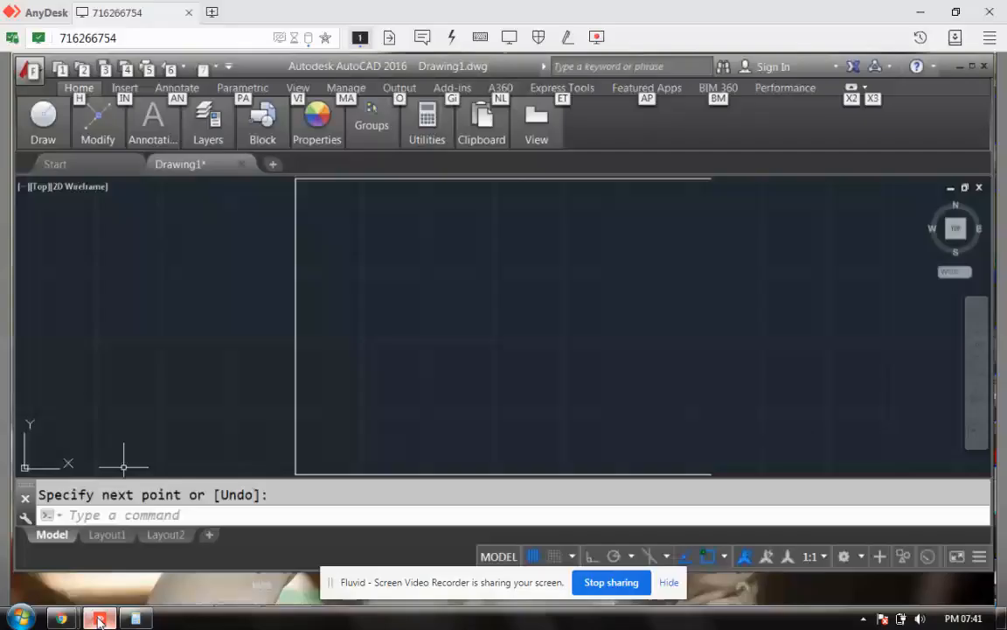
pyautogui.rightClick(420, 282)
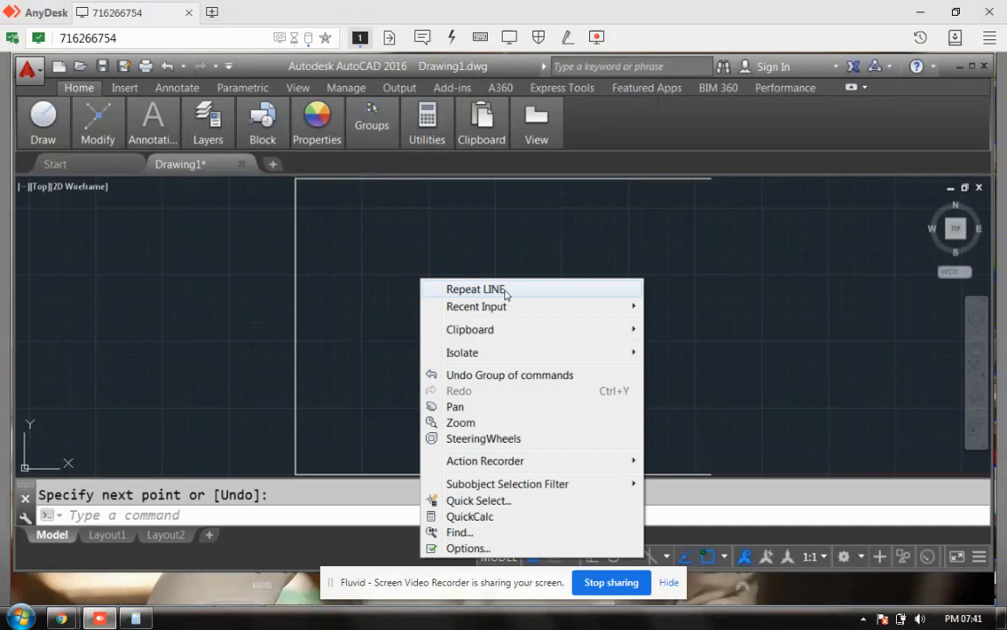
pyautogui.moveTo(504, 306)
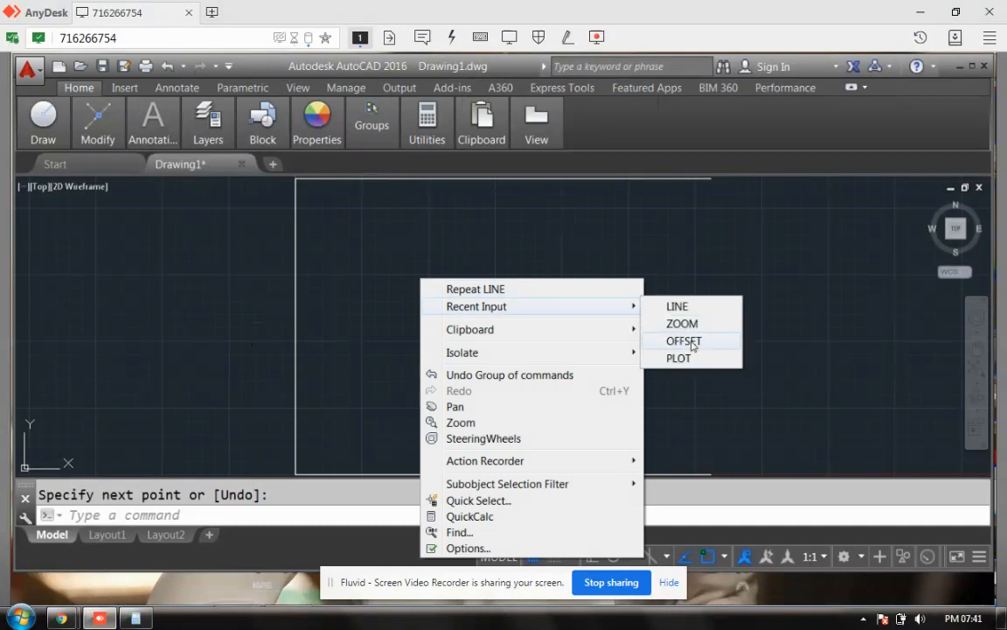
pyautogui.click(687, 341)
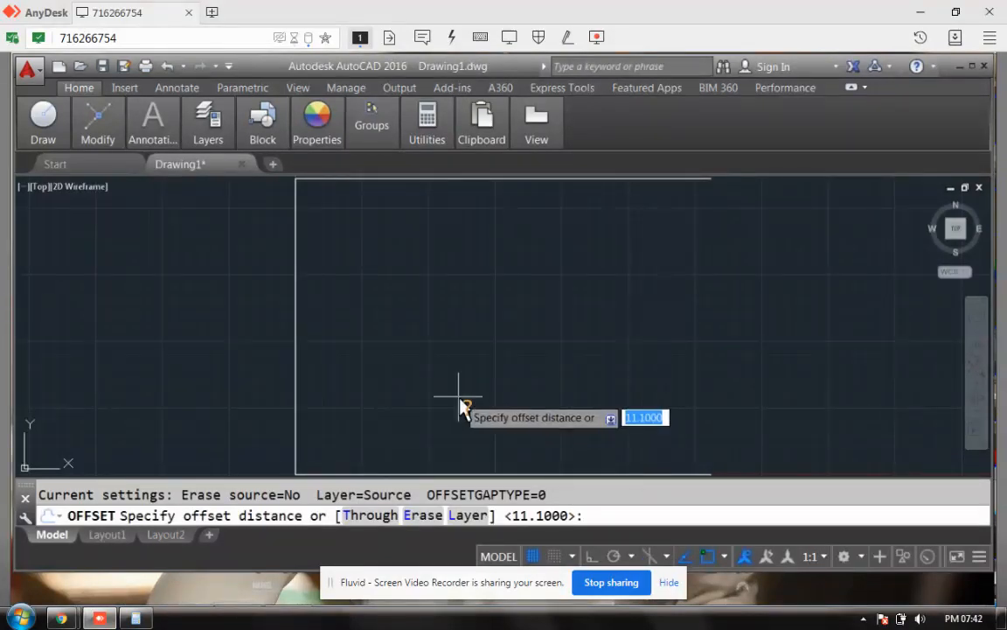
pyautogui.write('5')
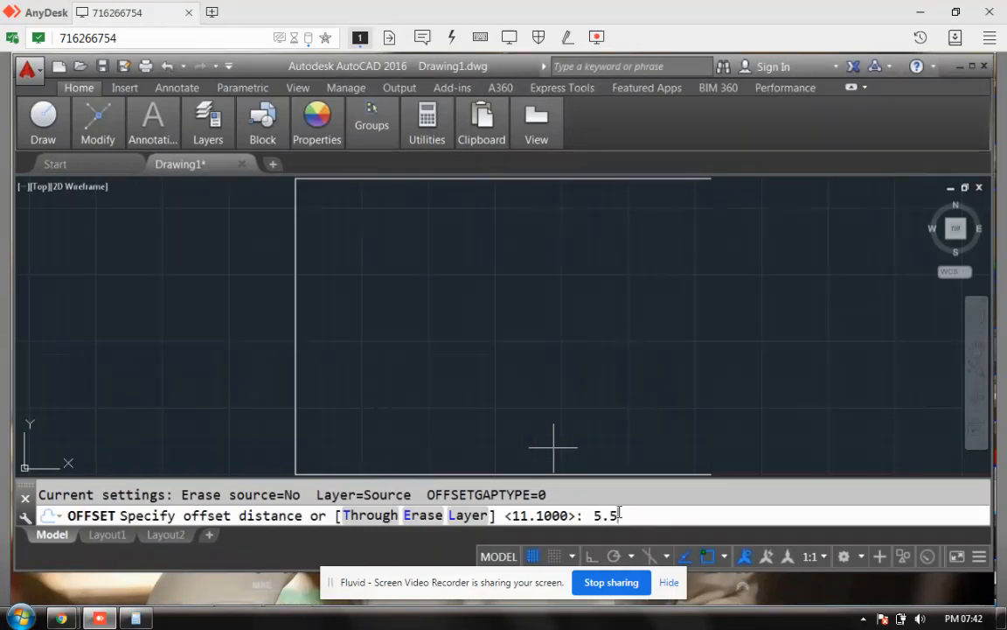
pyautogui.write('.5')
pyautogui.press('Return')
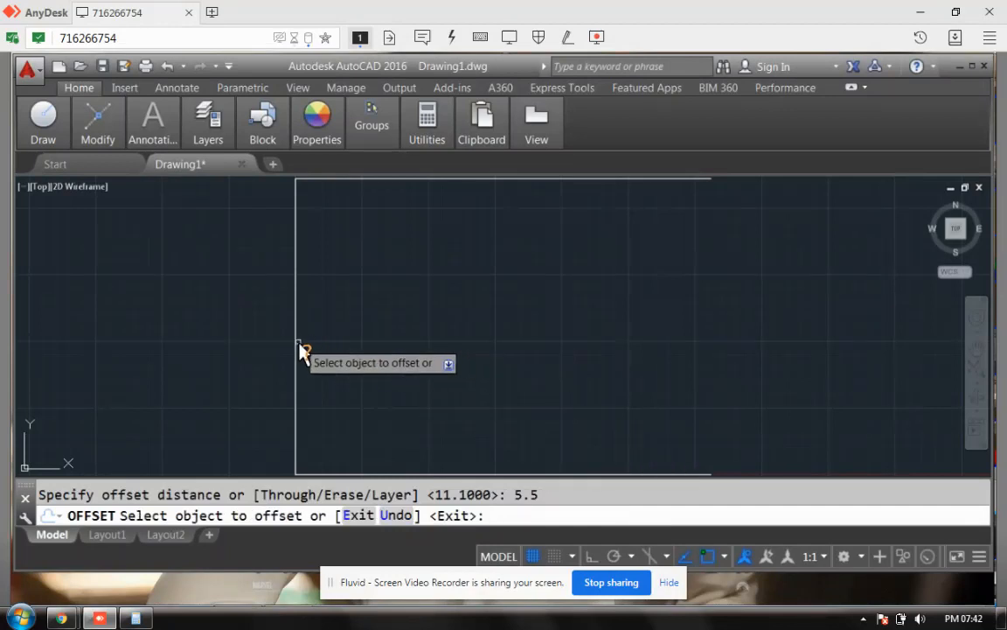
pyautogui.click(299, 352)
pyautogui.click(509, 347)
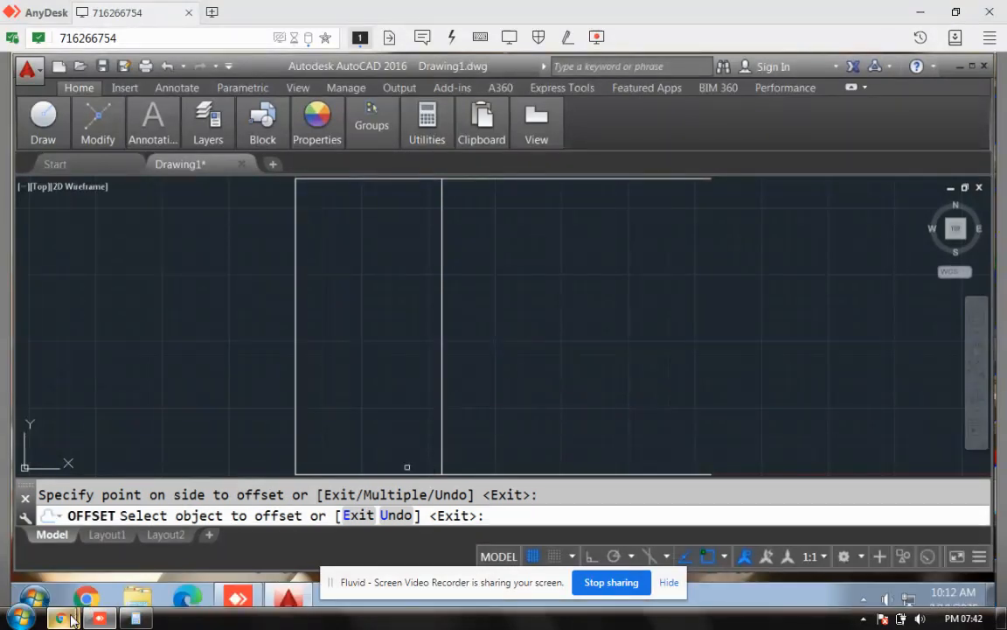
pyautogui.moveTo(73, 619)
pyautogui.click(118, 568)
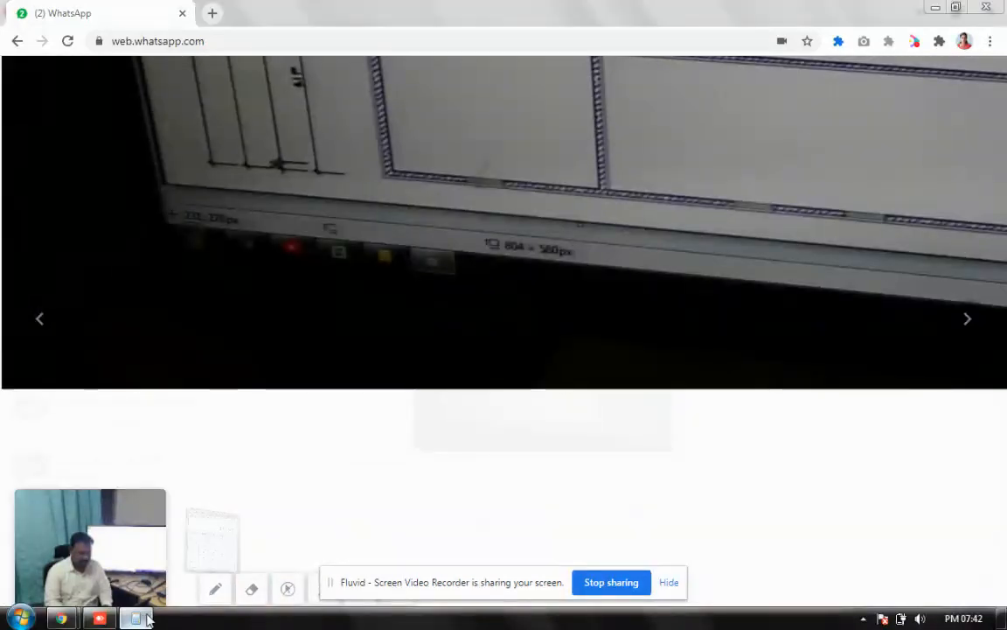
# Step: Compute 12.84 − 5.5 = 7.34 in Calculator, then return to AutoCAD
pyautogui.click(135, 619)
pyautogui.press('Escape')
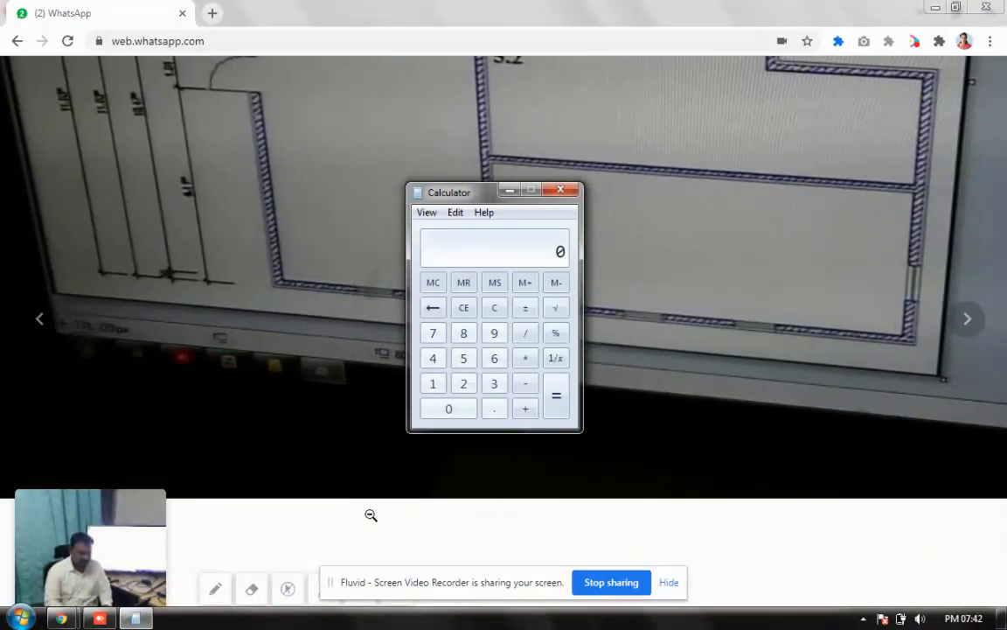
pyautogui.write('.84')
pyautogui.press('-')
pyautogui.write('5.5')
pyautogui.press('Return')
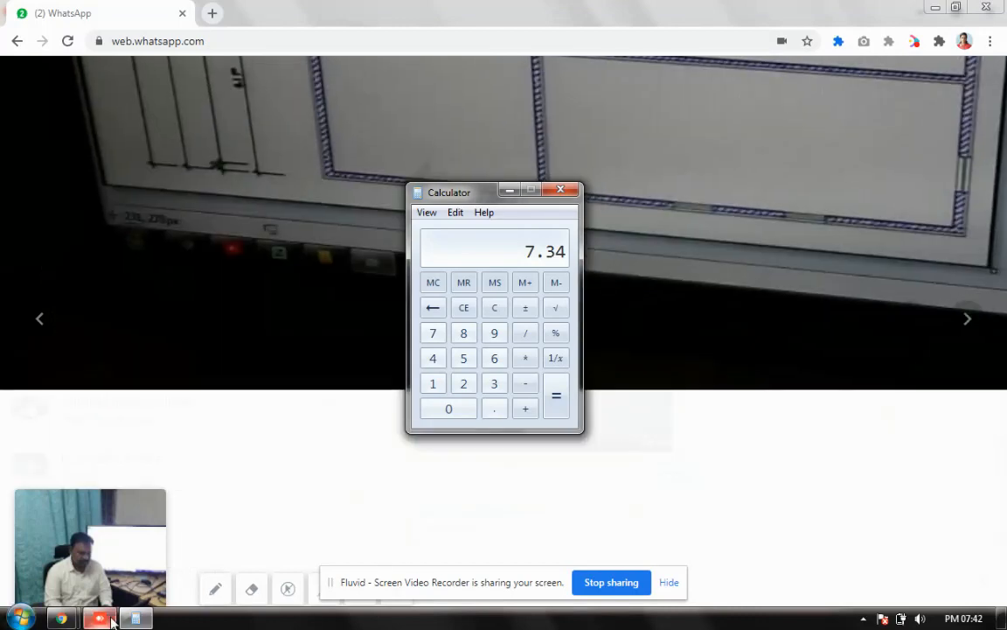
pyautogui.click(109, 617)
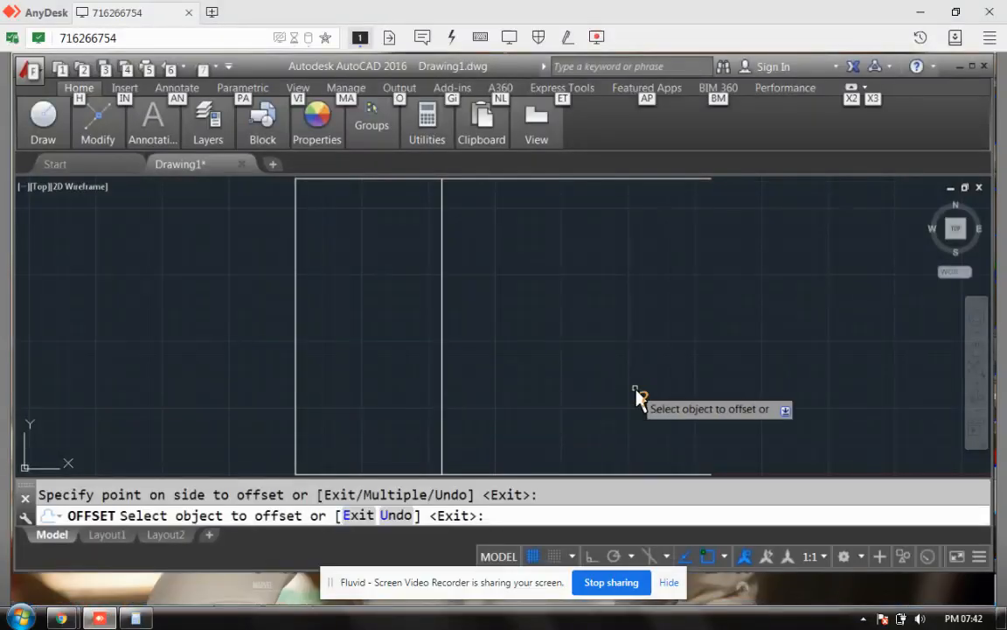
# Step: Start an offset on the interior vertical line, then cancel it
pyautogui.click(514, 513)
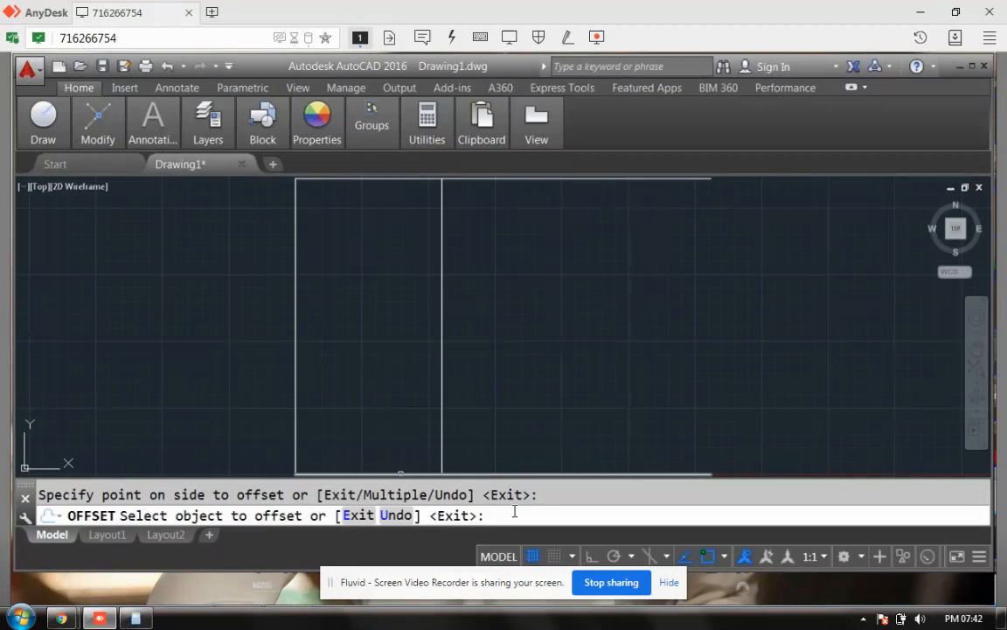
pyautogui.click(441, 368)
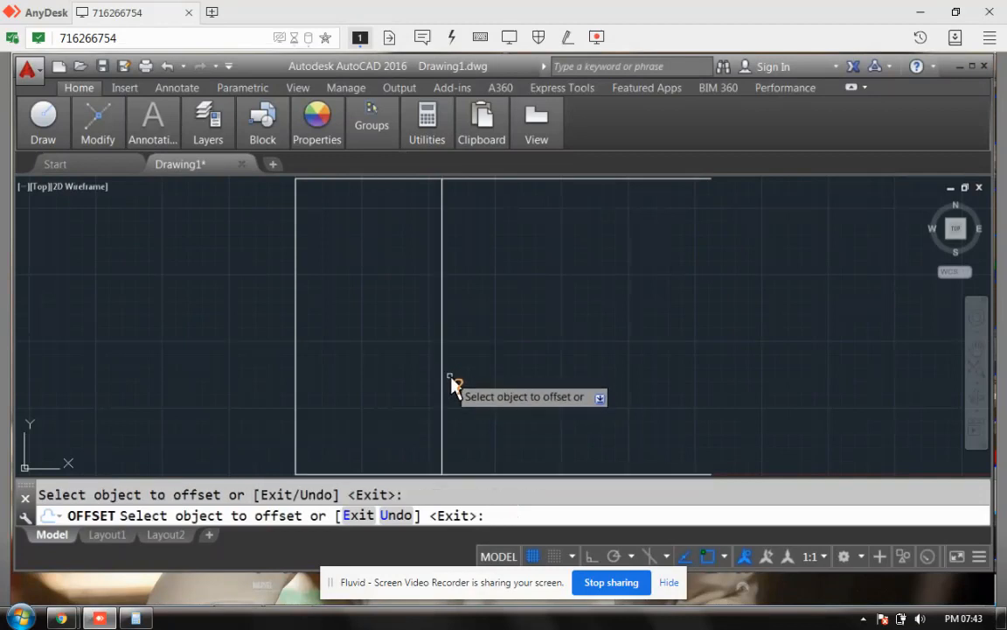
pyautogui.click(443, 384)
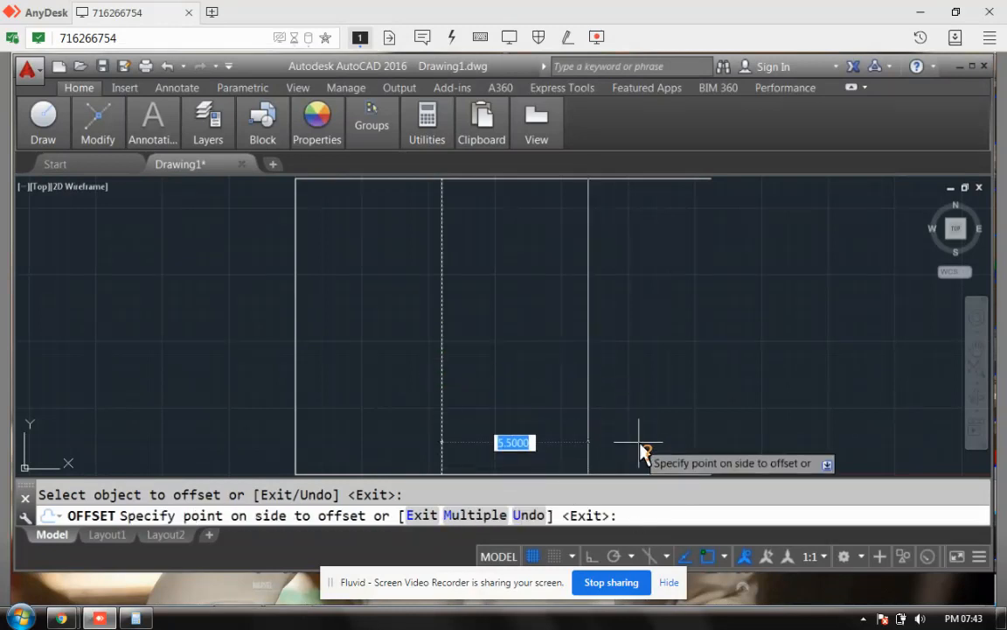
pyautogui.press('Escape')
# Step: Offset the middle vertical line 7.34 units to the right
pyautogui.click(428, 509)
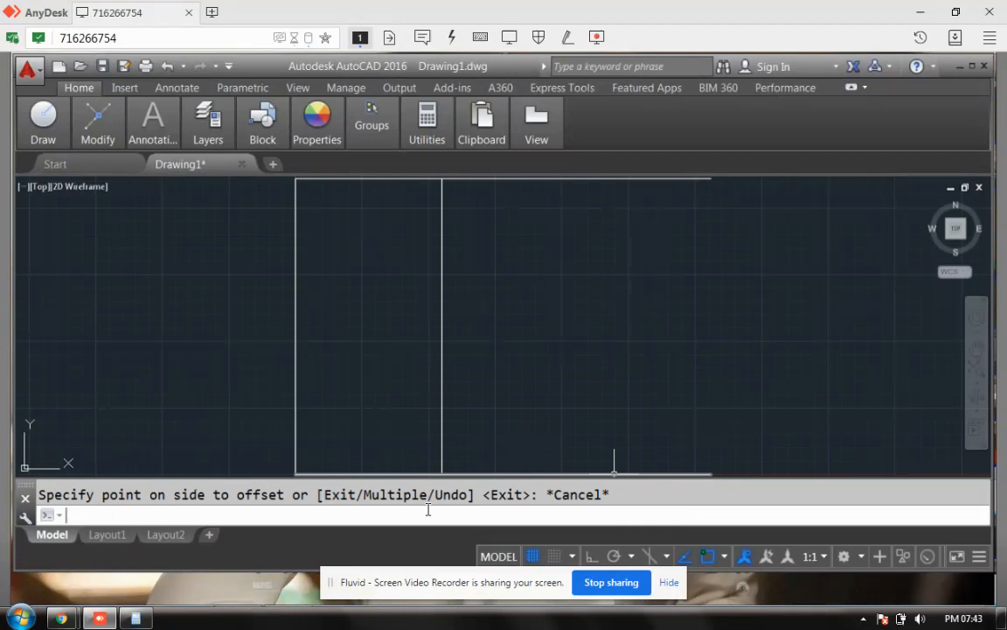
pyautogui.write('offset')
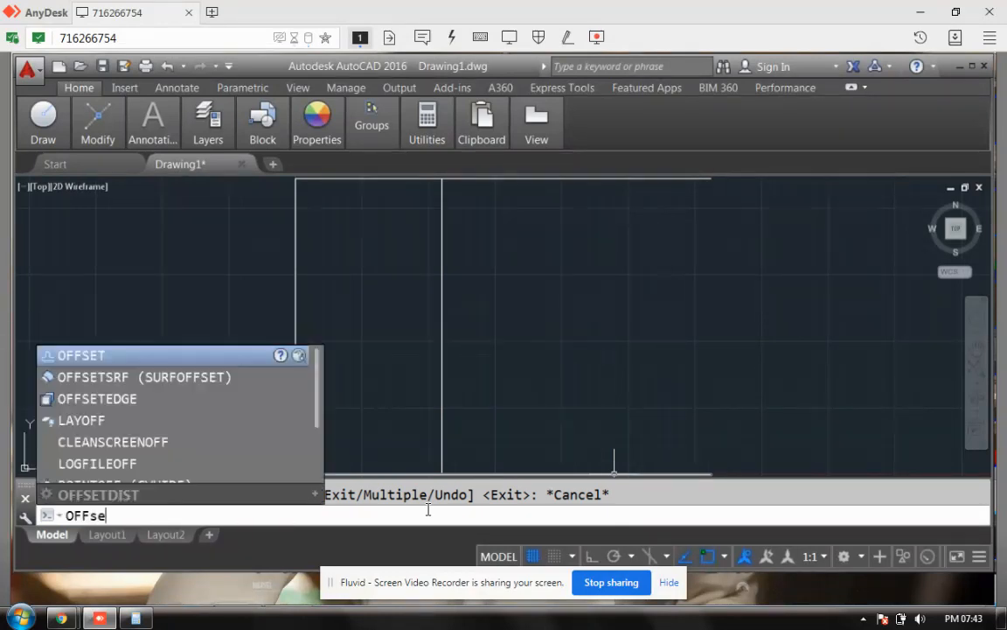
pyautogui.press('Return')
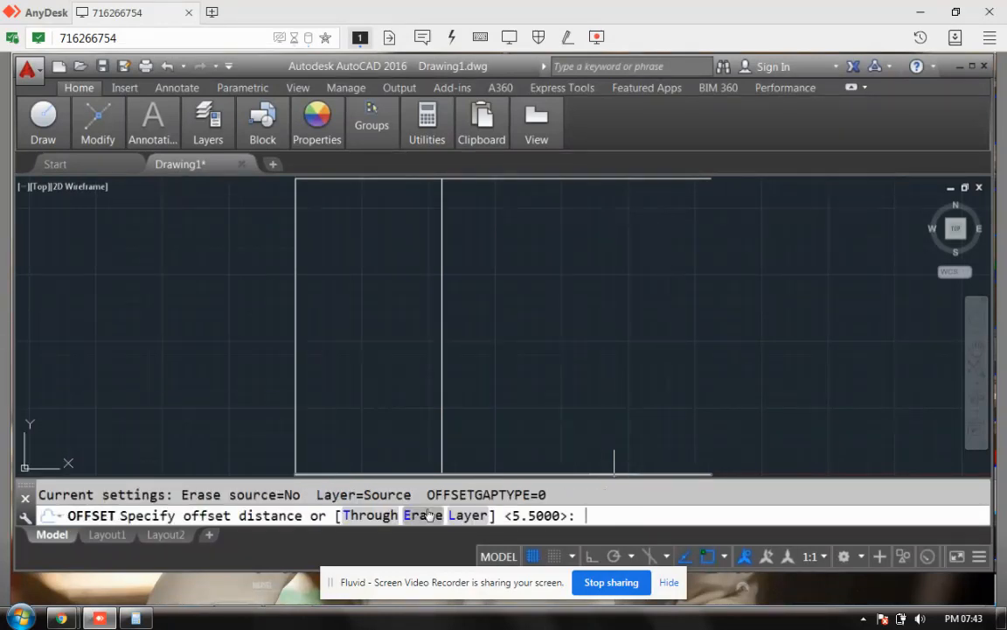
pyautogui.click(136, 619)
pyautogui.click(135, 619)
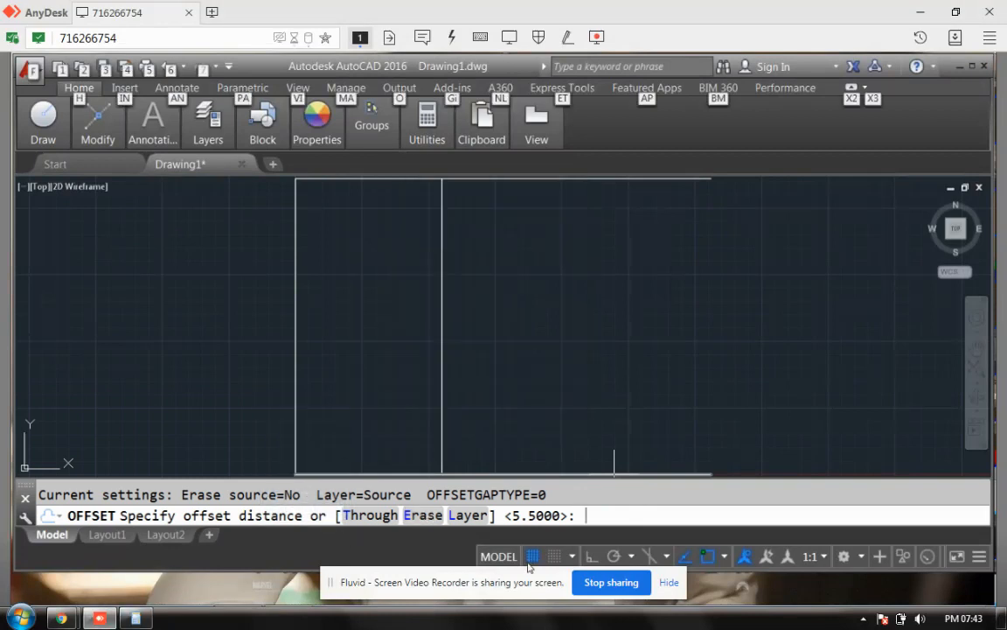
pyautogui.click(596, 519)
pyautogui.write('7.34')
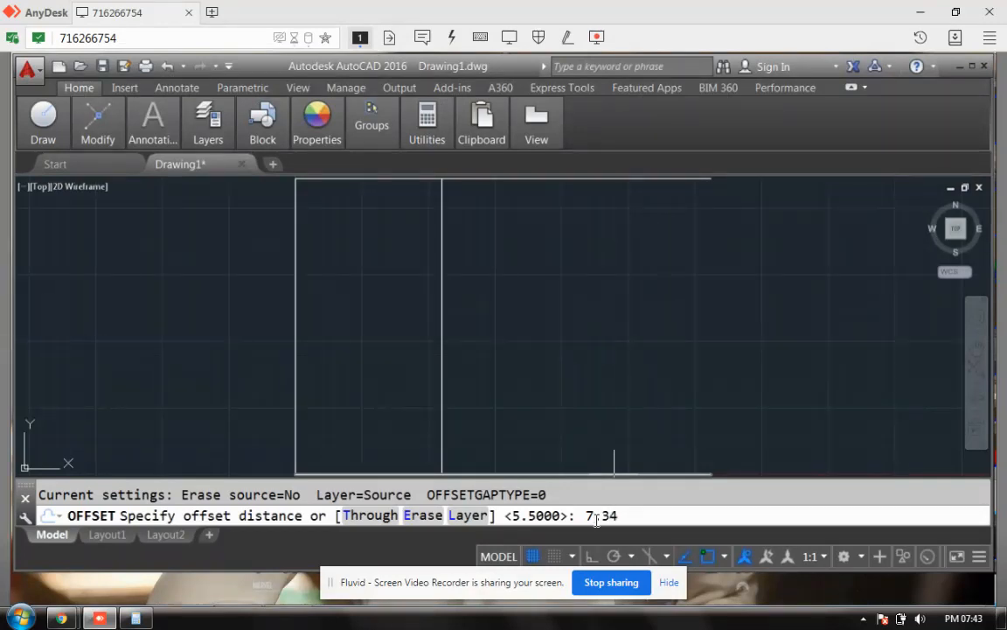
pyautogui.press('Return')
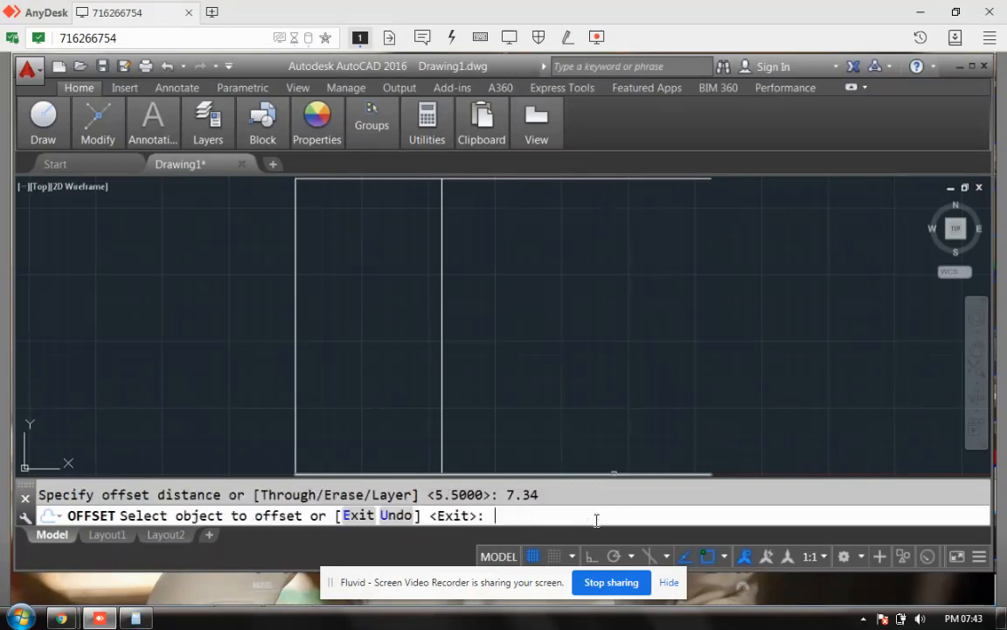
pyautogui.click(443, 339)
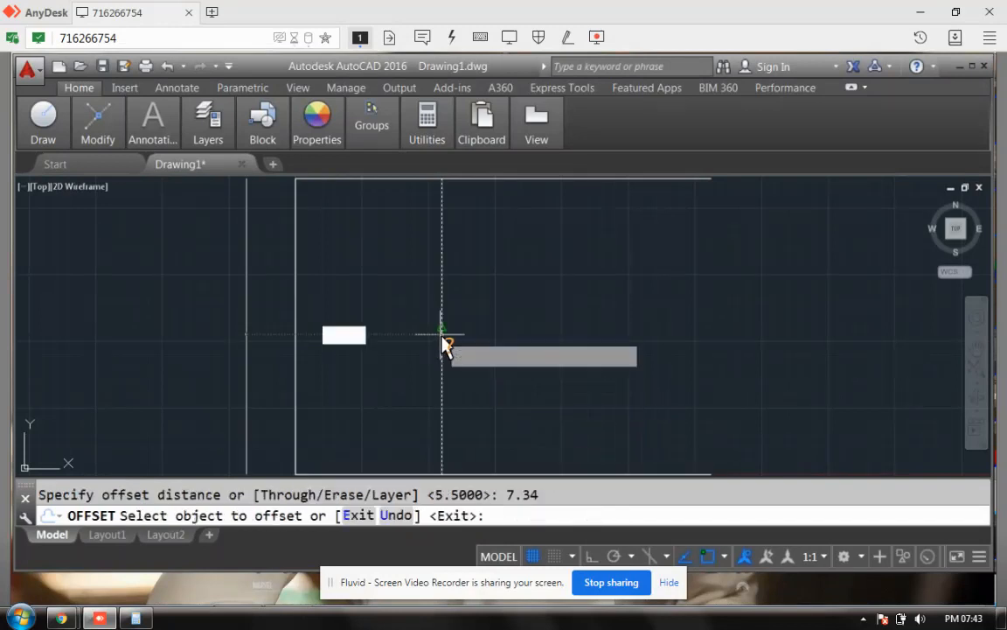
pyautogui.click(591, 337)
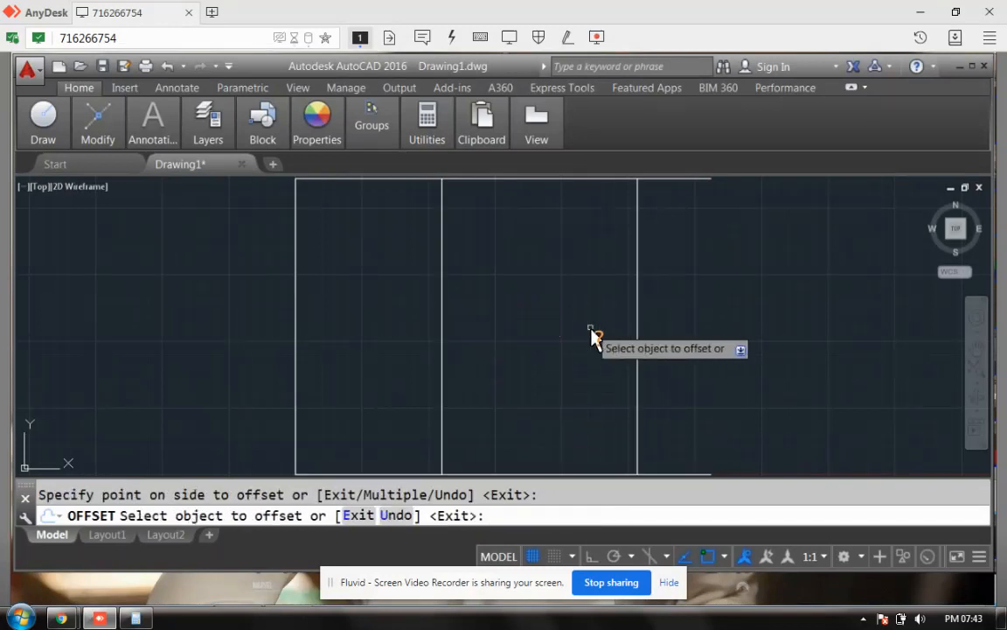
# Step: Switch over to the reference floor plan in WhatsApp
pyautogui.click(99, 619)
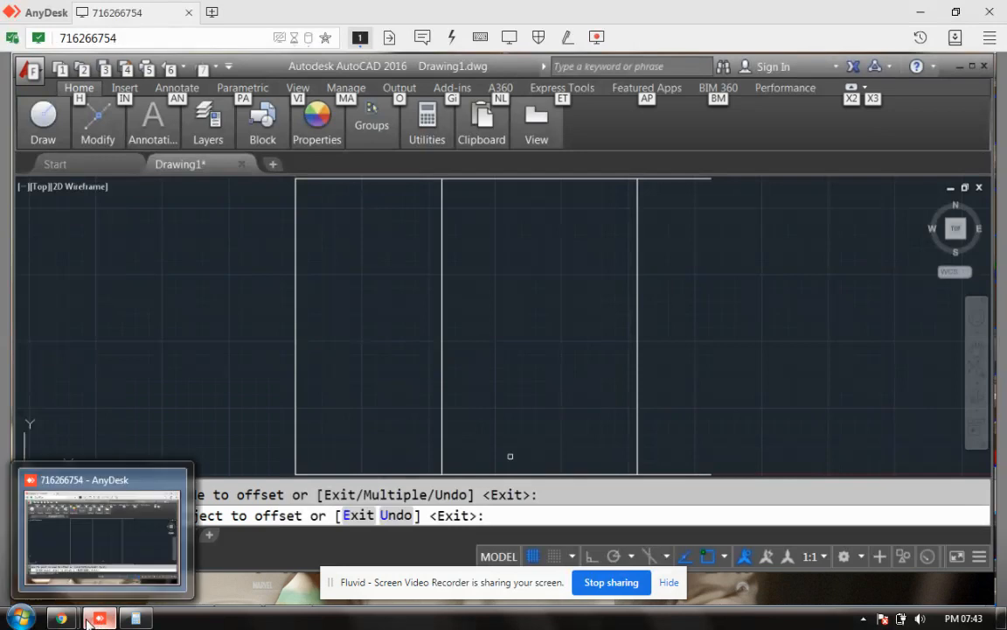
pyautogui.moveTo(61, 619)
pyautogui.click(114, 543)
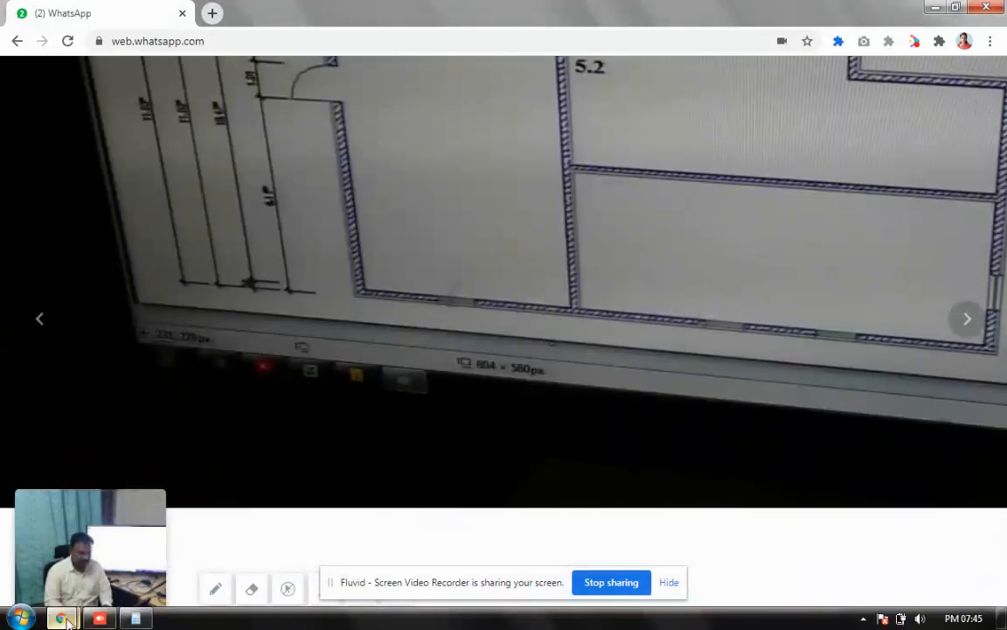
pyautogui.moveTo(68, 619)
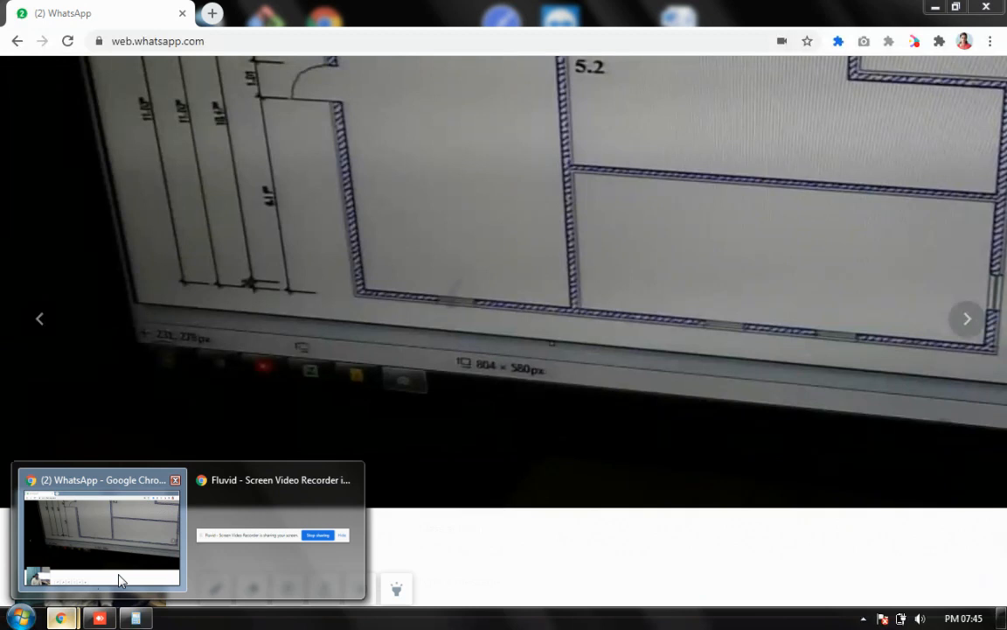
pyautogui.click(70, 623)
pyautogui.click(65, 621)
pyautogui.click(64, 621)
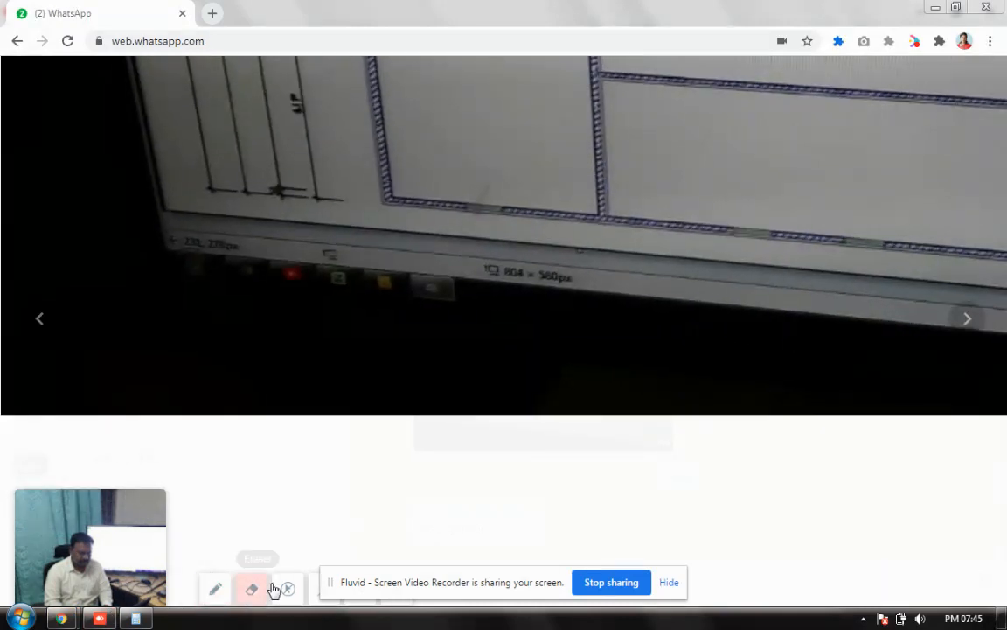
pyautogui.click(671, 581)
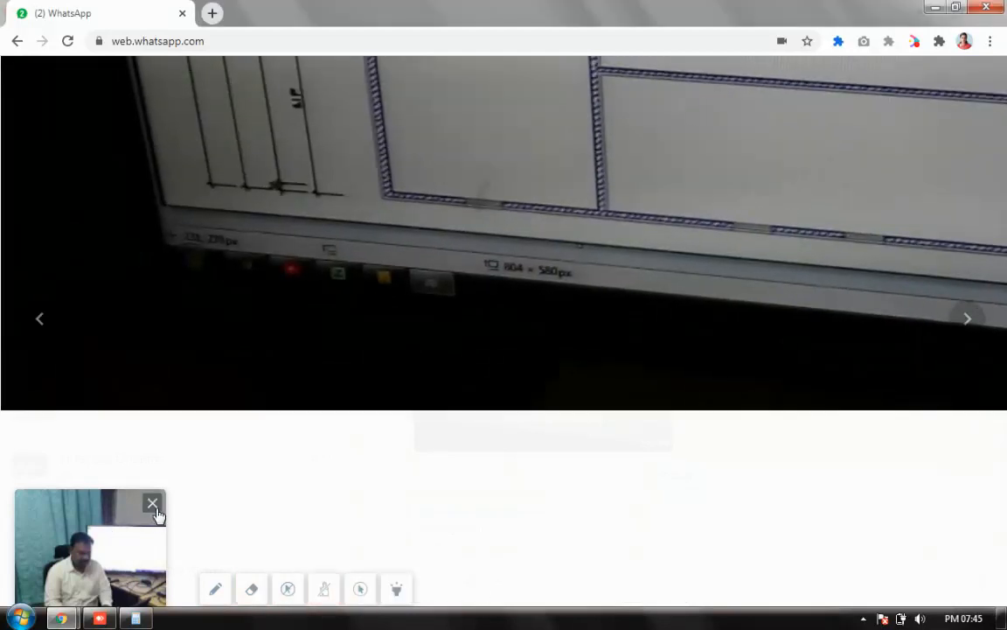
pyautogui.click(154, 507)
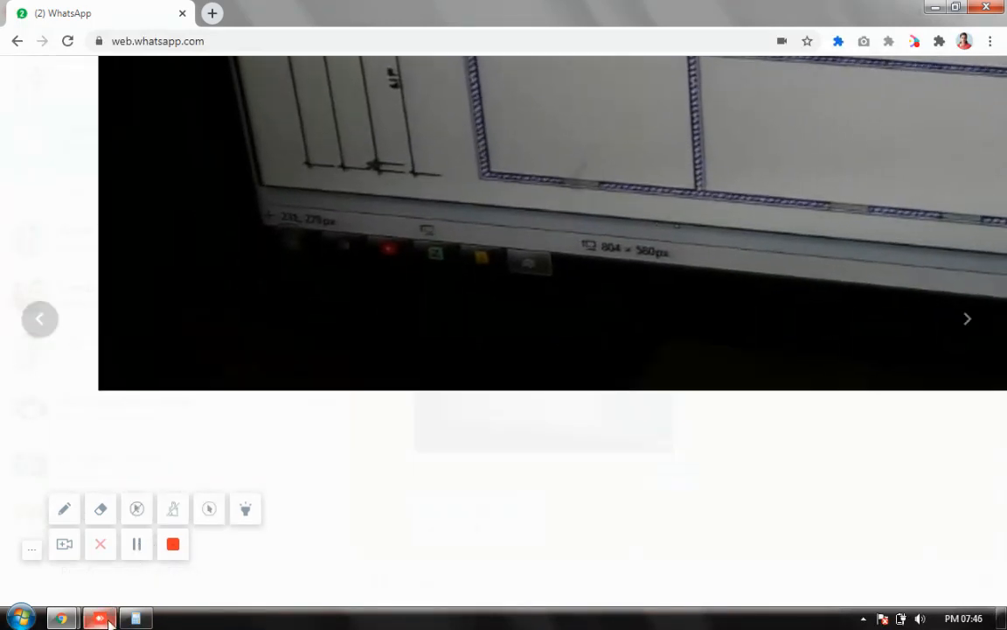
# Step: Read the 11.1 − 5.2 = 5.9 result in Calculator, then return to AutoCAD
pyautogui.moveTo(102, 621)
pyautogui.click(136, 619)
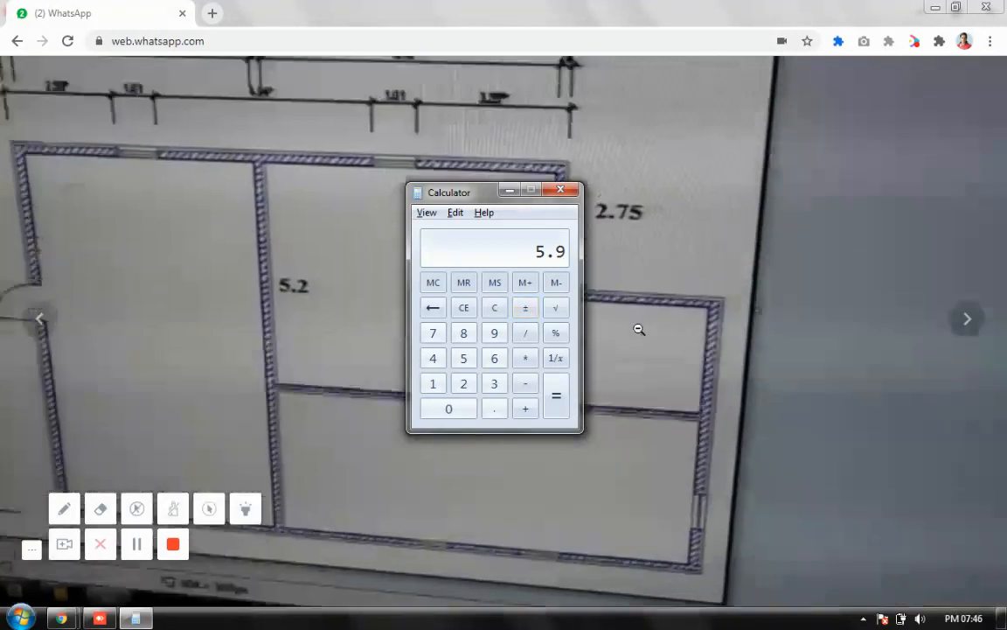
pyautogui.click(639, 329)
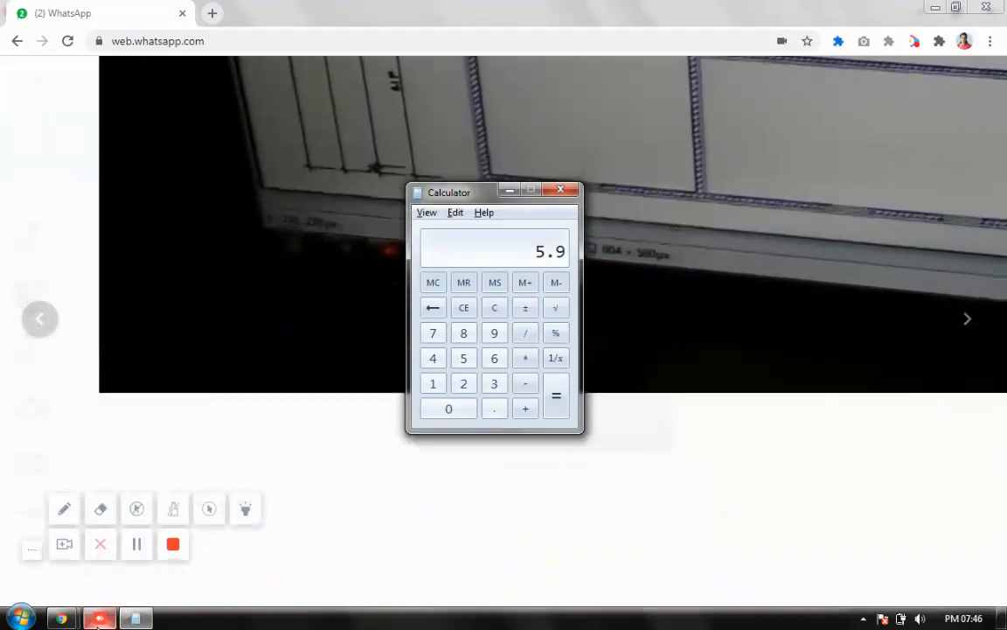
pyautogui.click(100, 618)
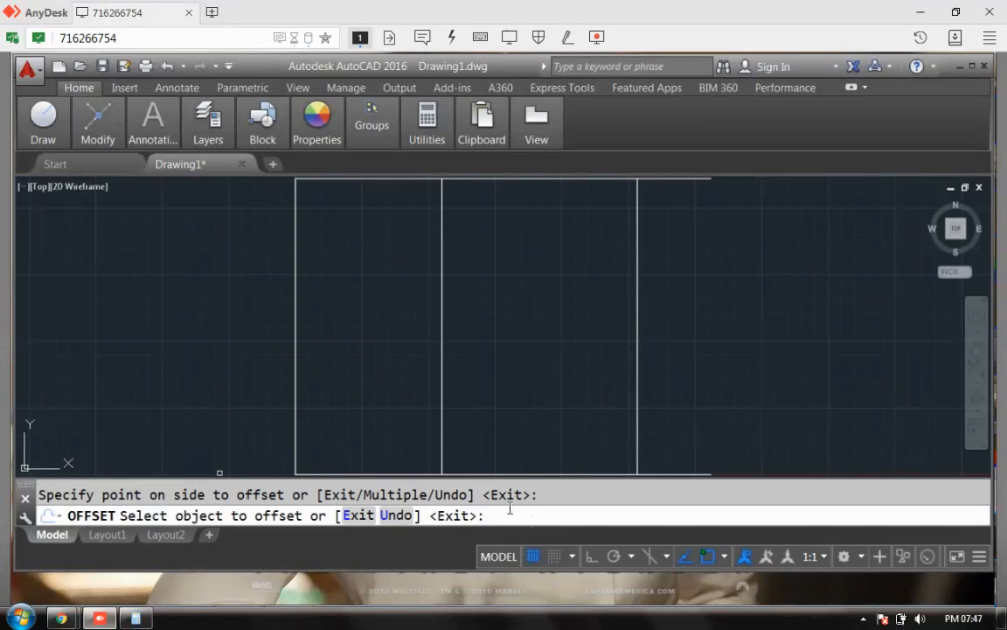
# Step: Repeat OFFSET to copy the bottom line 5.9 units upward, then start a Line
pyautogui.press('Escape')
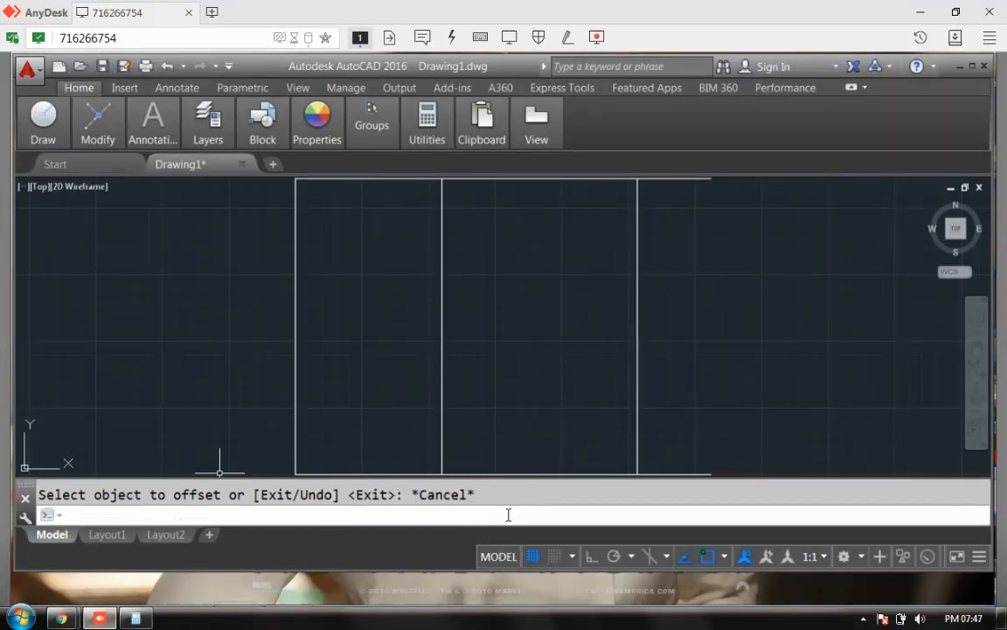
pyautogui.rightClick(735, 323)
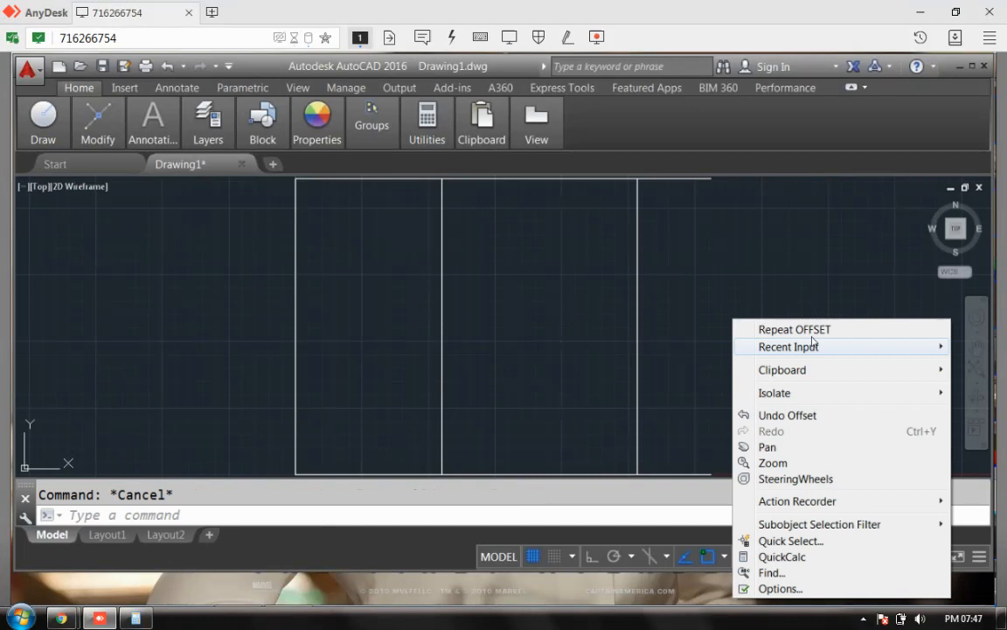
pyautogui.click(811, 329)
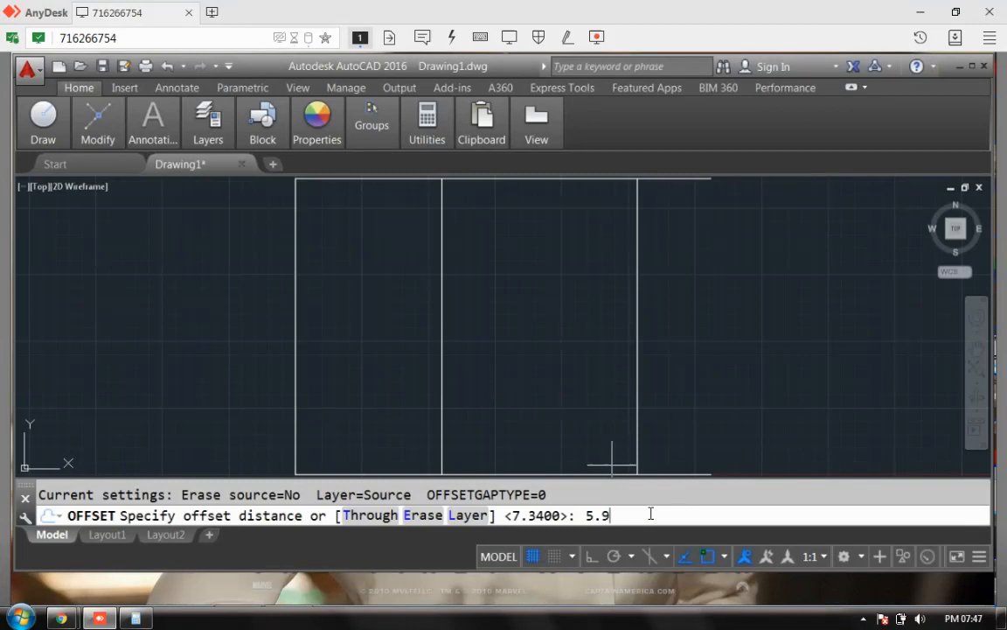
pyautogui.press('Return')
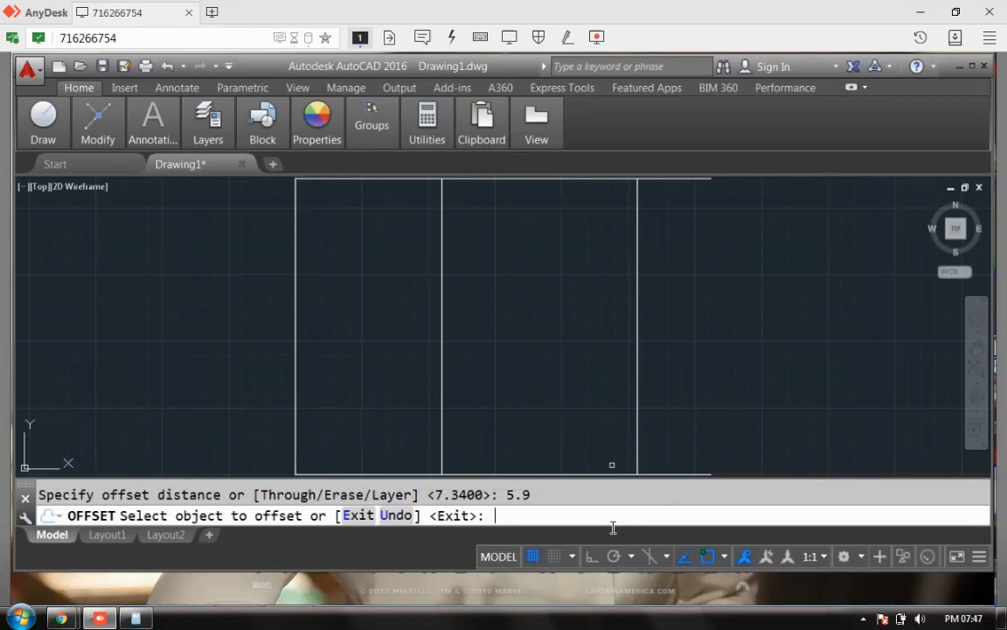
pyautogui.click(564, 474)
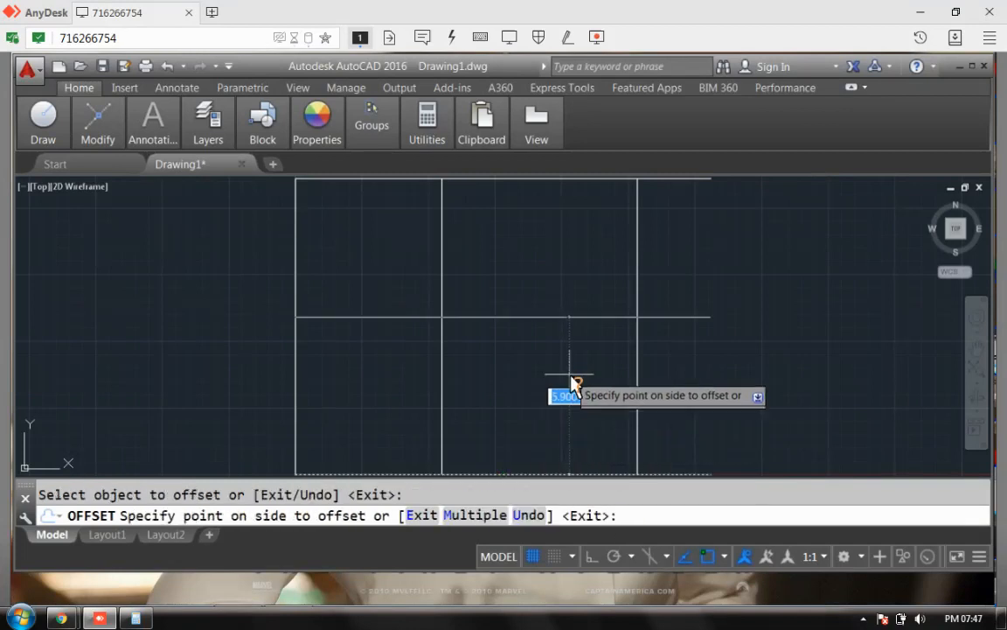
pyautogui.click(573, 381)
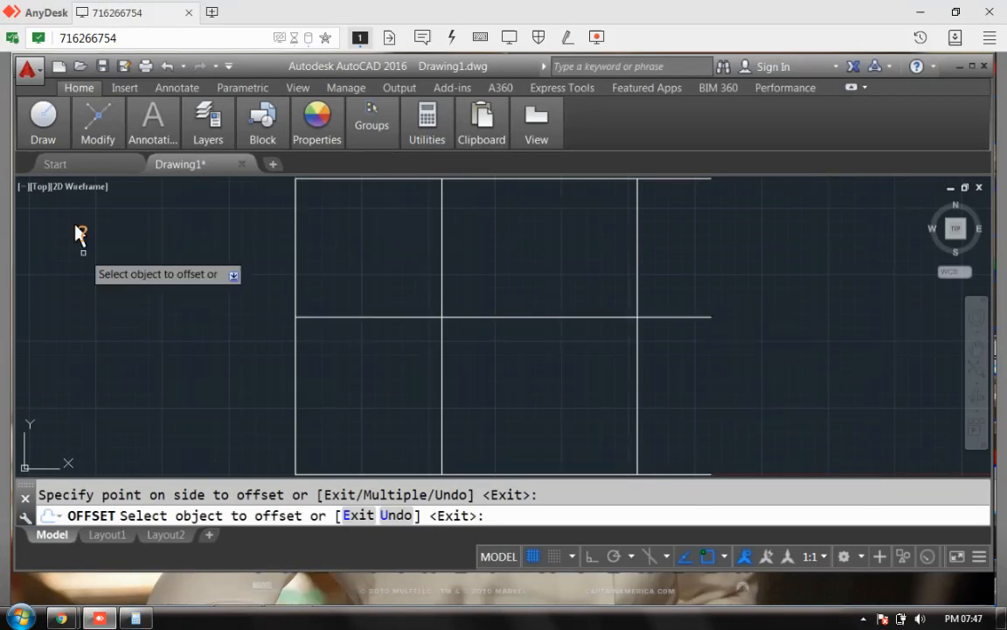
pyautogui.click(42, 123)
pyautogui.click(34, 179)
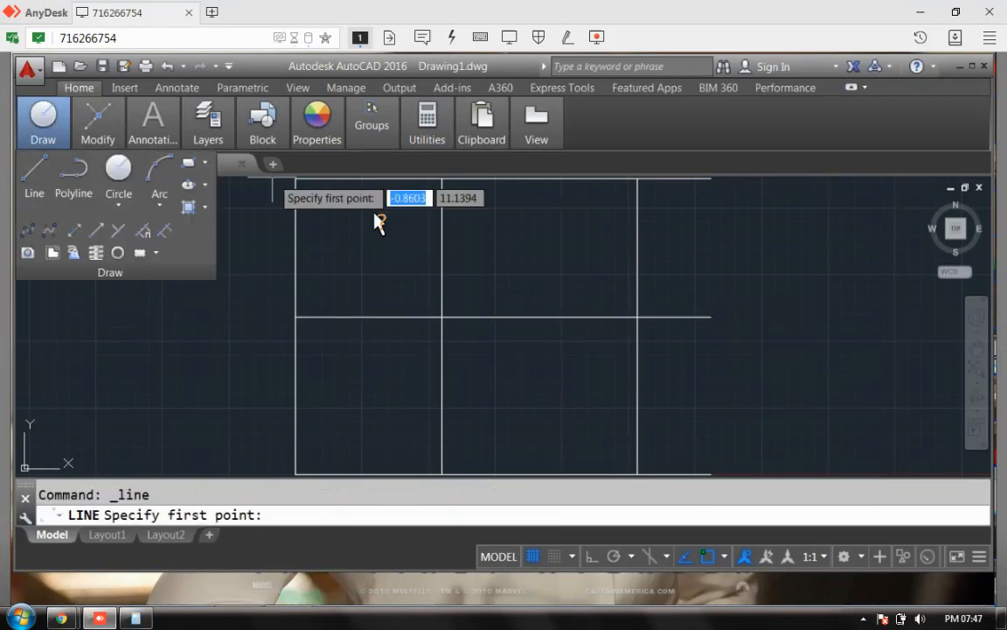
# Step: Draw a vertical line from the 5.9 line's right end to the bottom edge, then view the reference
pyautogui.click(710, 316)
pyautogui.click(710, 476)
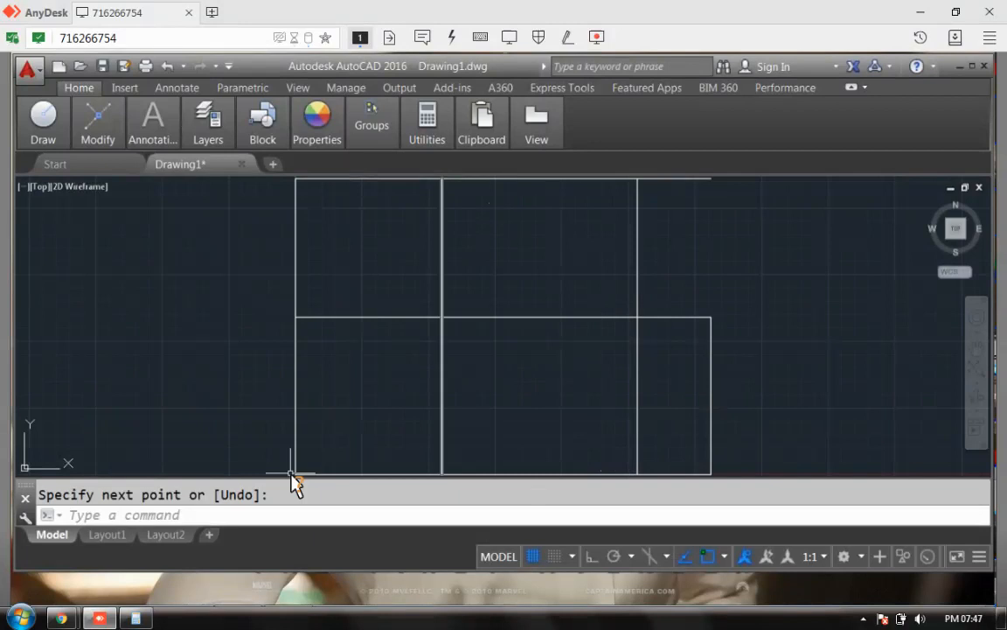
pyautogui.moveTo(115, 620)
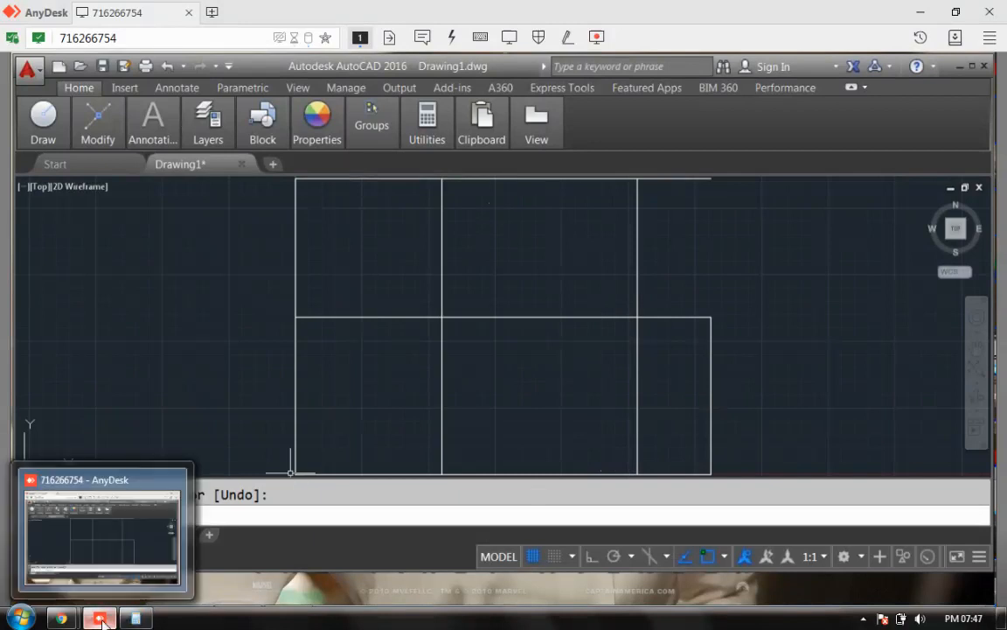
pyautogui.moveTo(72, 619)
pyautogui.click(119, 560)
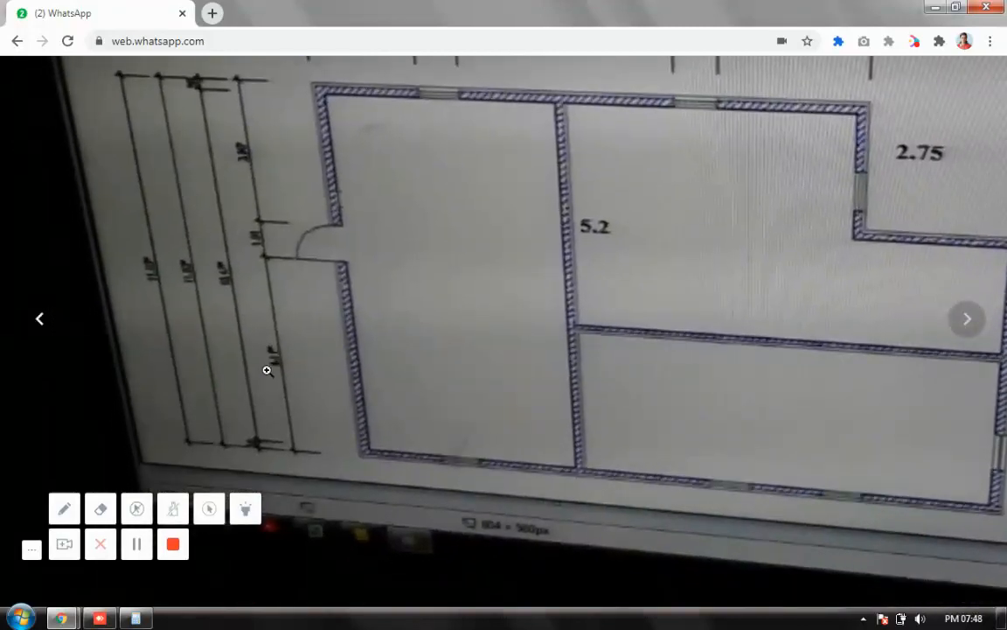
# Step: Zoom around the floor-plan photo's left dimensions and recheck 5.9 in Calculator
pyautogui.click(273, 361)
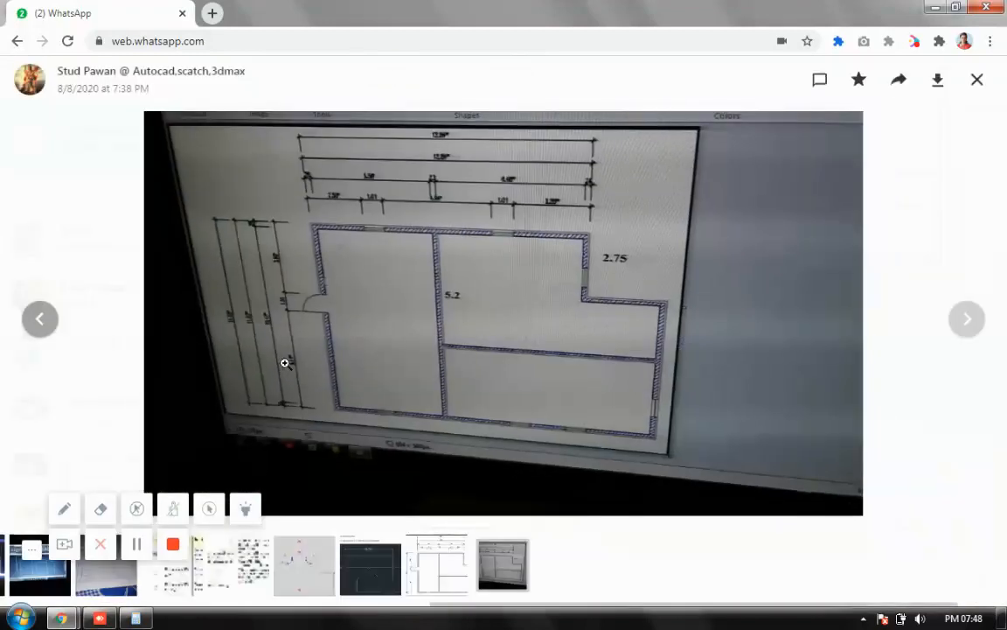
pyautogui.click(284, 362)
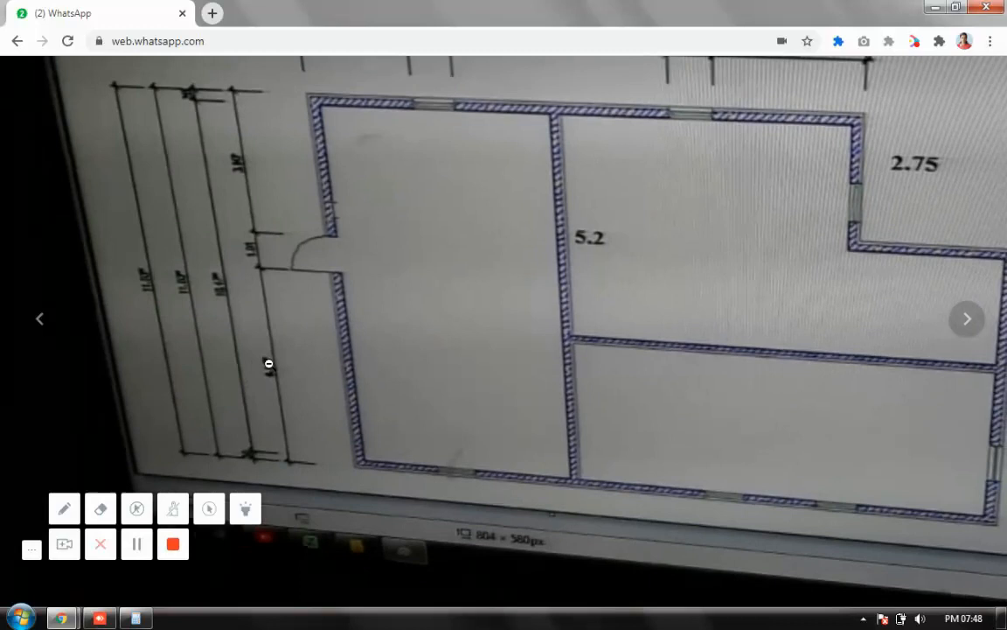
pyautogui.click(269, 363)
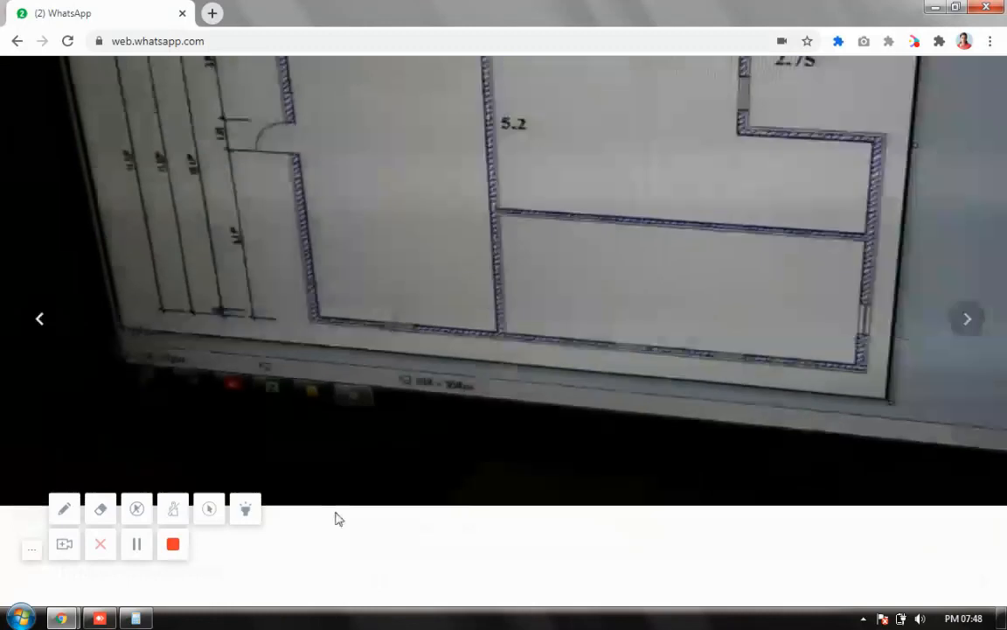
pyautogui.click(136, 618)
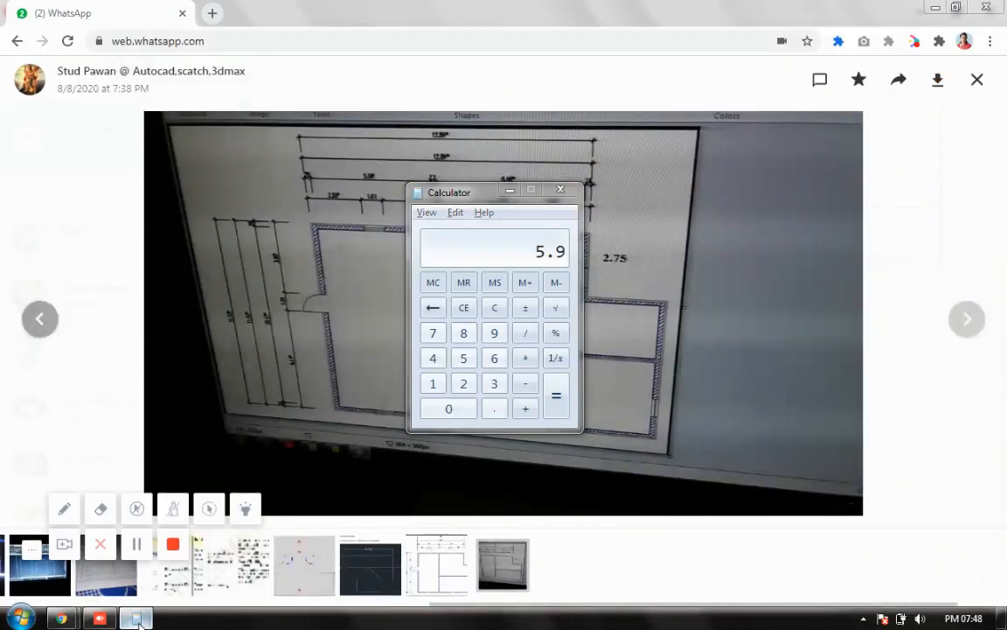
pyautogui.click(136, 618)
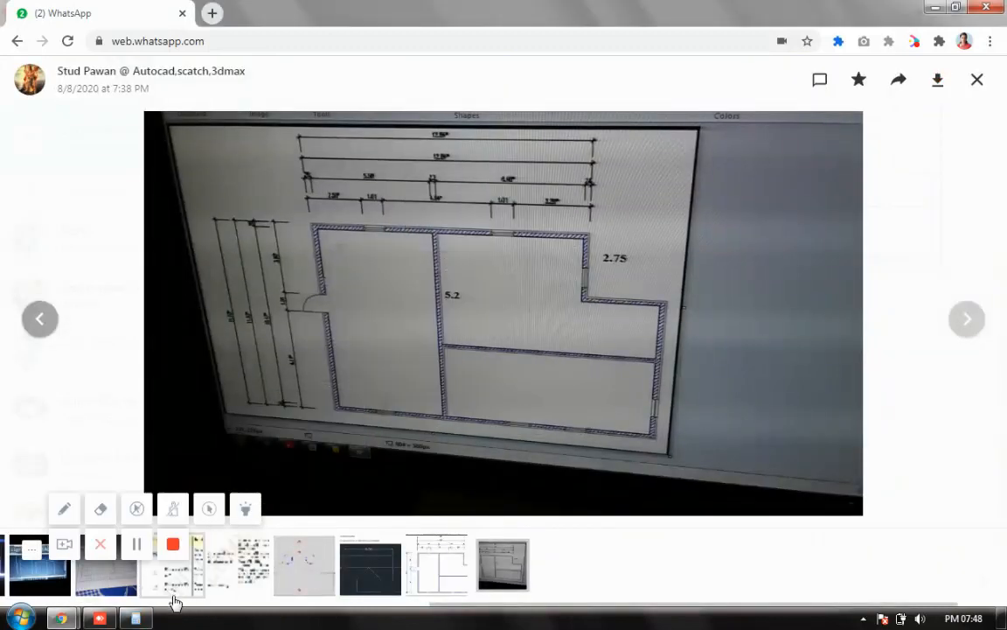
# Step: Glance at the hand-drawn notebook sketch photo, then return to the AutoCAD drawing
pyautogui.click(104, 618)
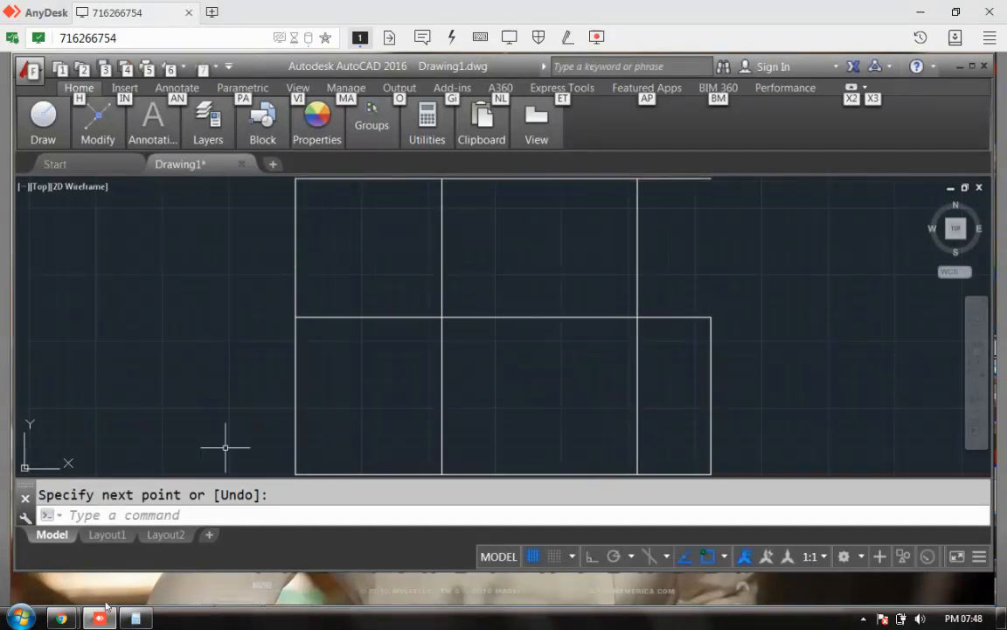
pyautogui.click(101, 579)
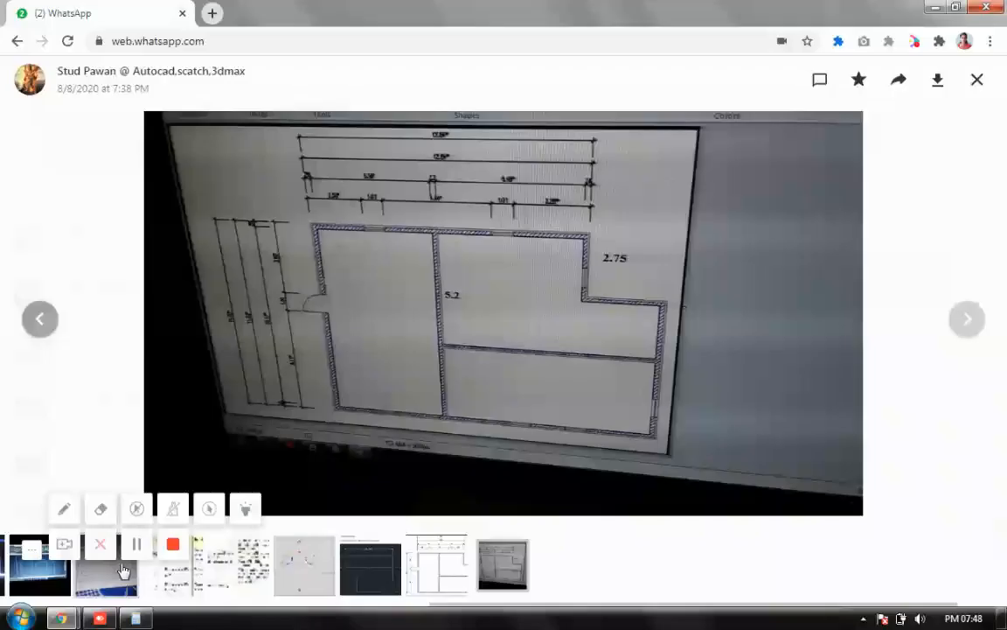
pyautogui.click(122, 570)
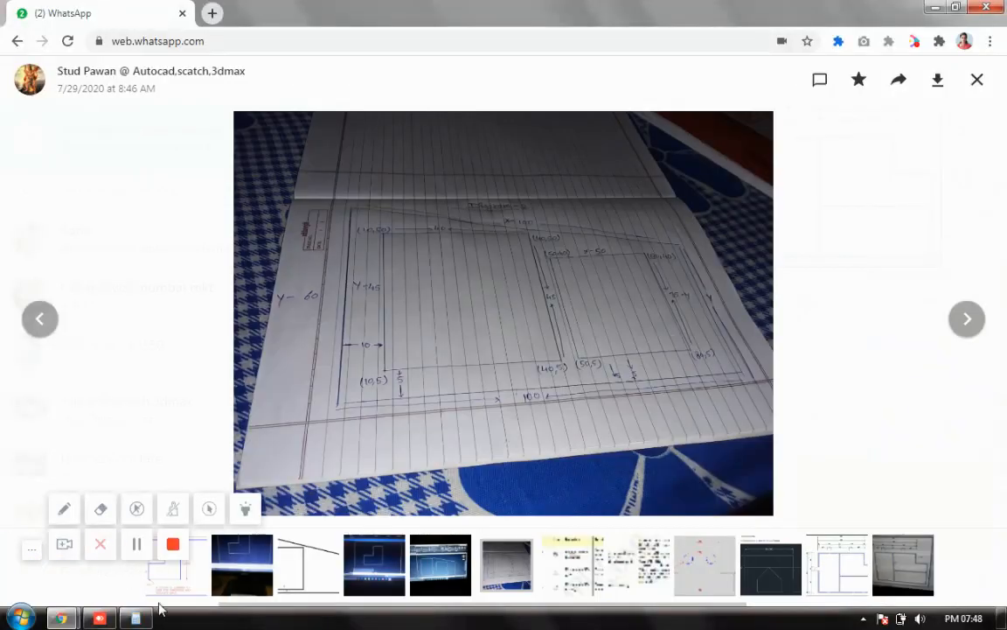
pyautogui.click(89, 619)
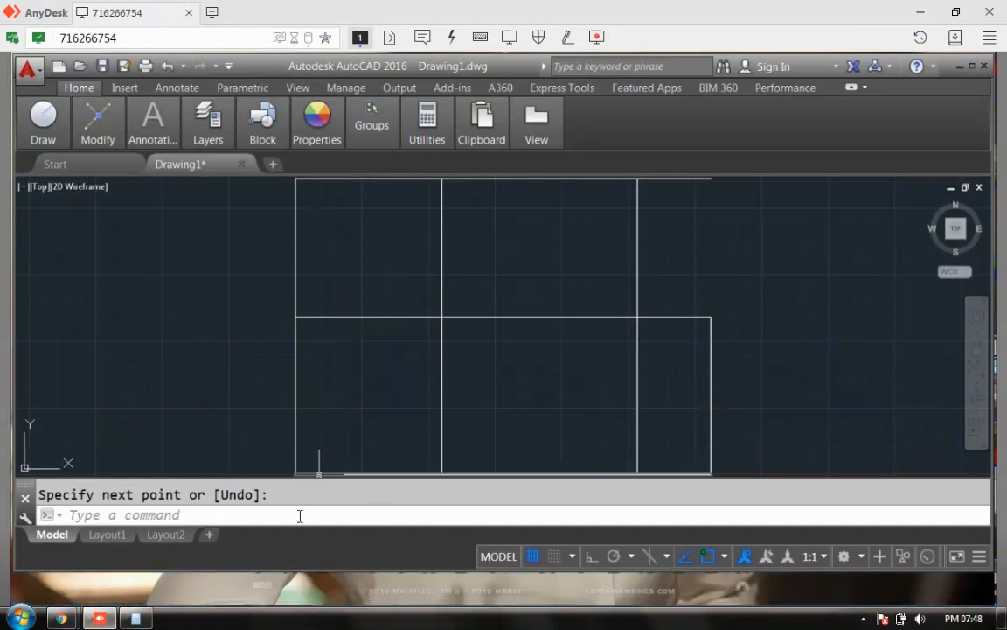
# Step: Offset the plan's bottom edge 6.11 units upward
pyautogui.click(247, 517)
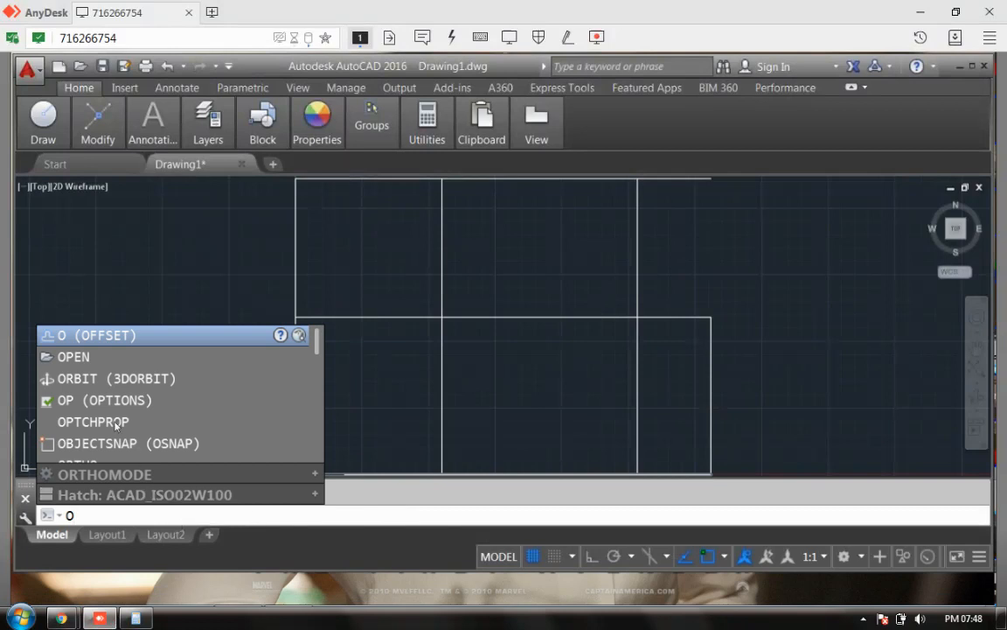
pyautogui.press('Return')
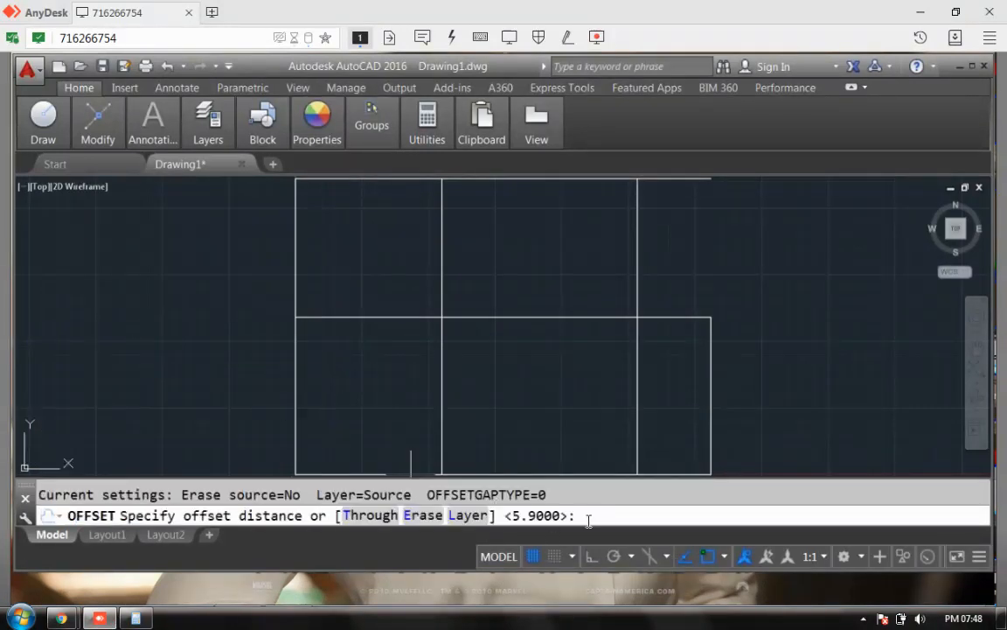
pyautogui.write('6')
pyautogui.press('Return')
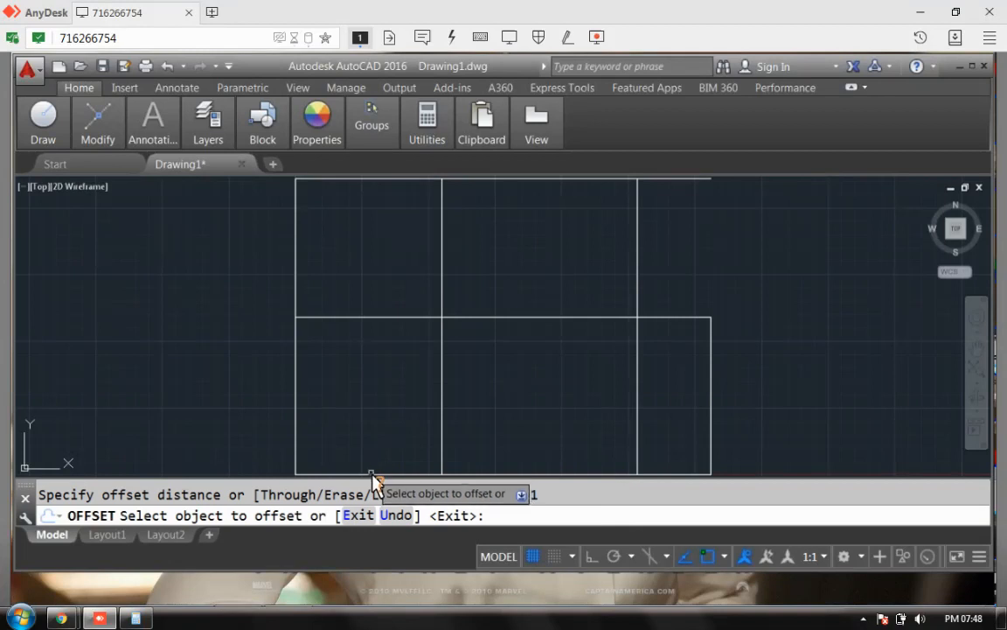
pyautogui.click(373, 475)
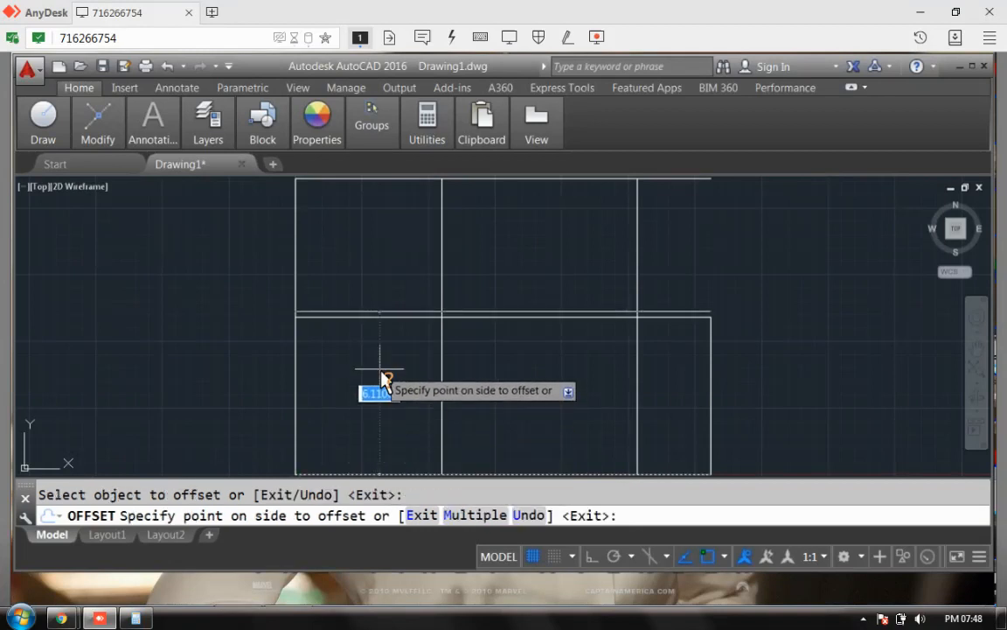
pyautogui.click(382, 376)
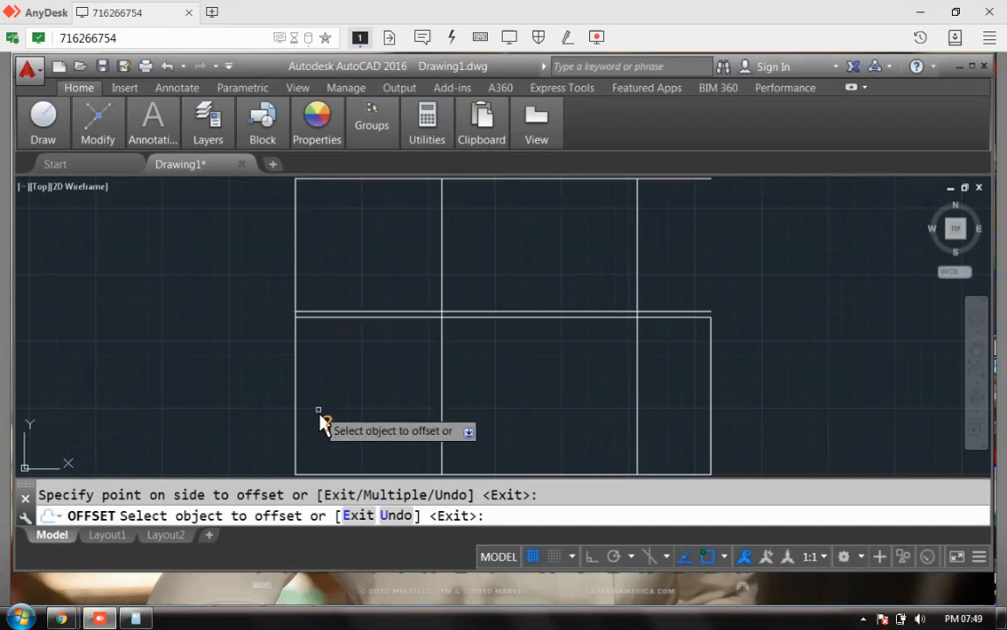
# Step: Offset the new line another 1.01 units upward to form the wall's second line
pyautogui.press('Escape')
pyautogui.rightClick(598, 366)
pyautogui.click(647, 97)
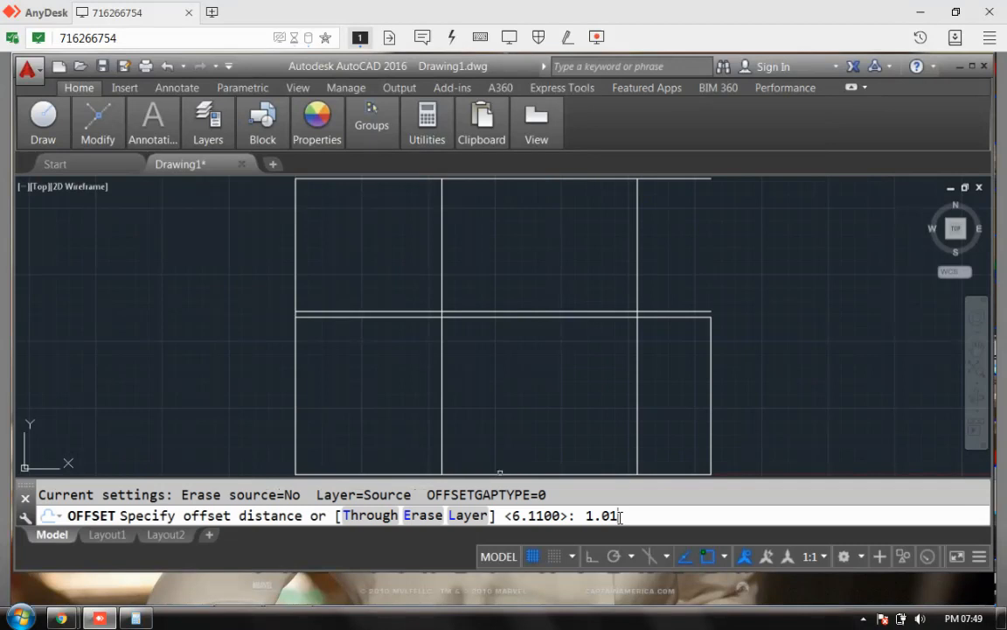
pyautogui.press('Return')
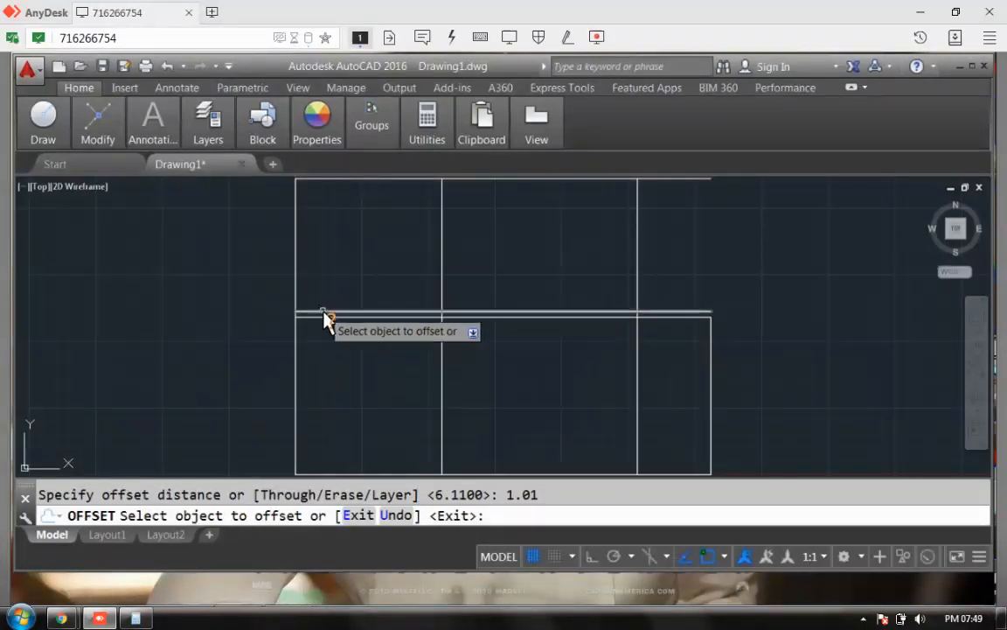
pyautogui.click(324, 314)
pyautogui.click(332, 298)
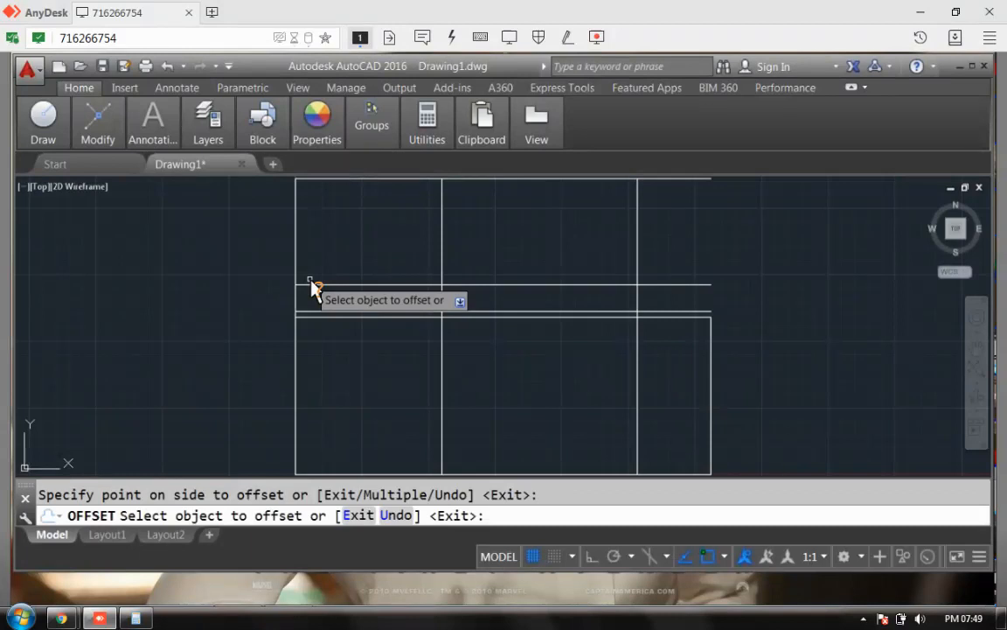
pyautogui.click(103, 618)
pyautogui.click(102, 618)
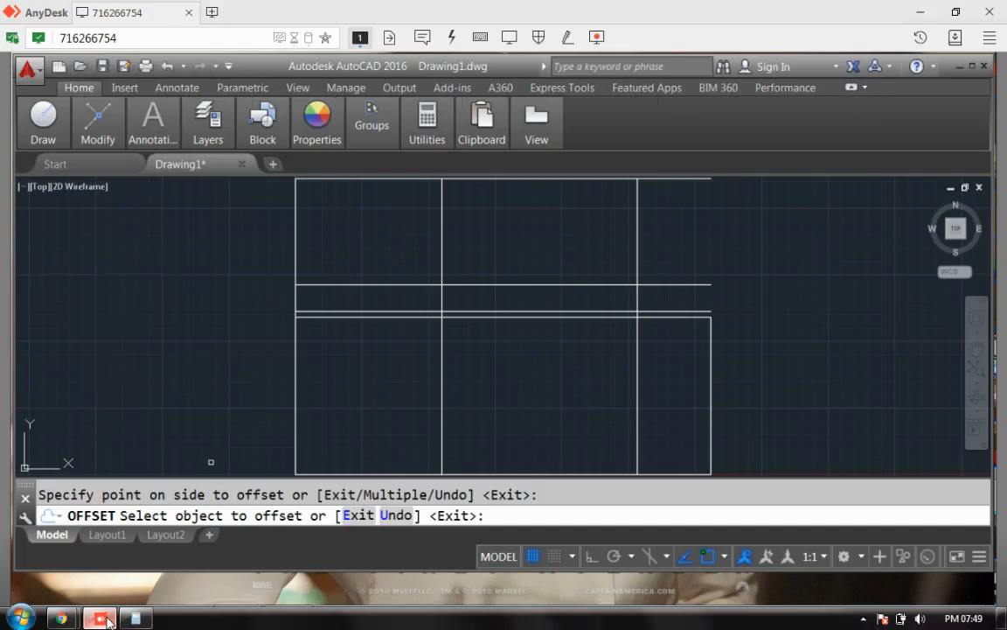
# Step: Enlarge the floor-plan photo in the Autocad,scatch,3dmax chat, study it, then close it
pyautogui.click(102, 618)
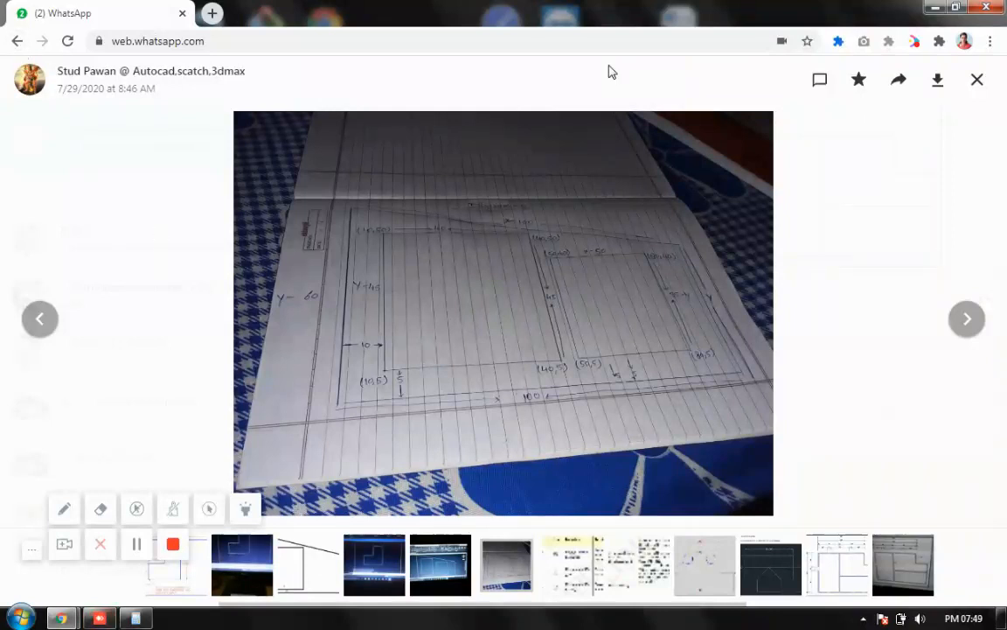
pyautogui.click(977, 79)
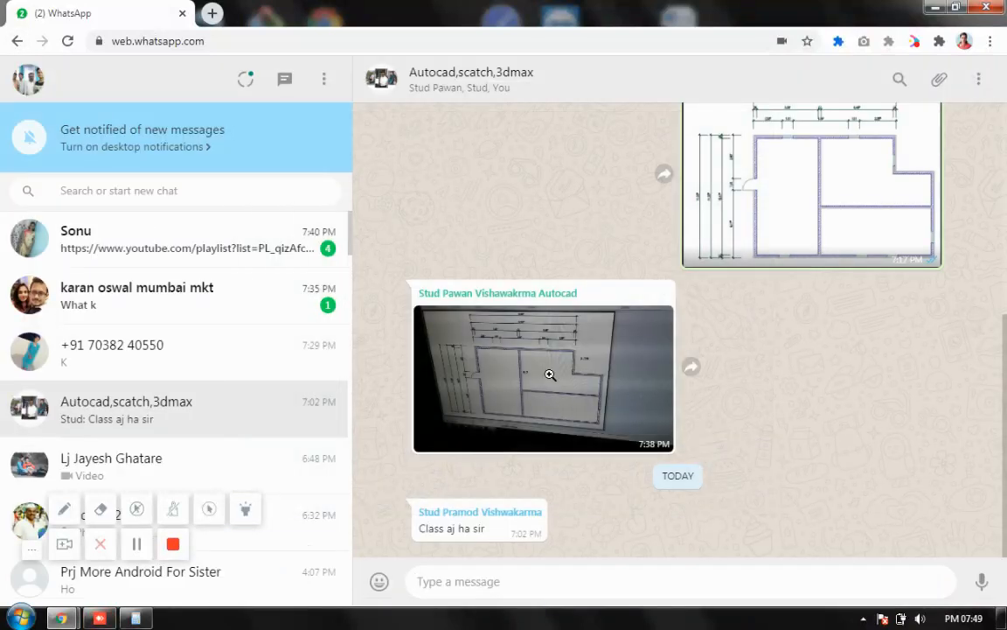
pyautogui.click(547, 378)
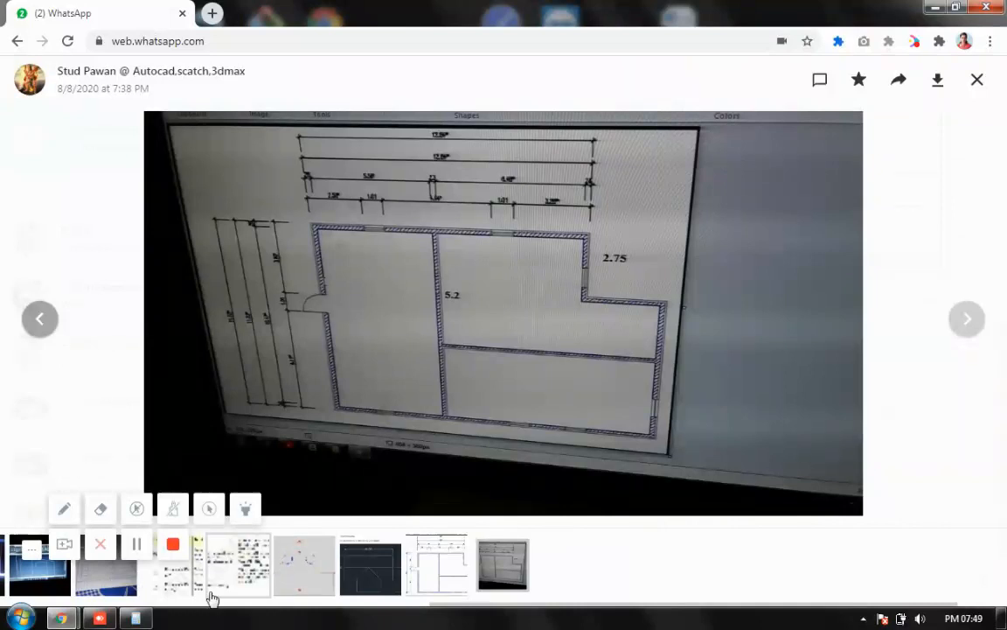
pyautogui.press('Escape')
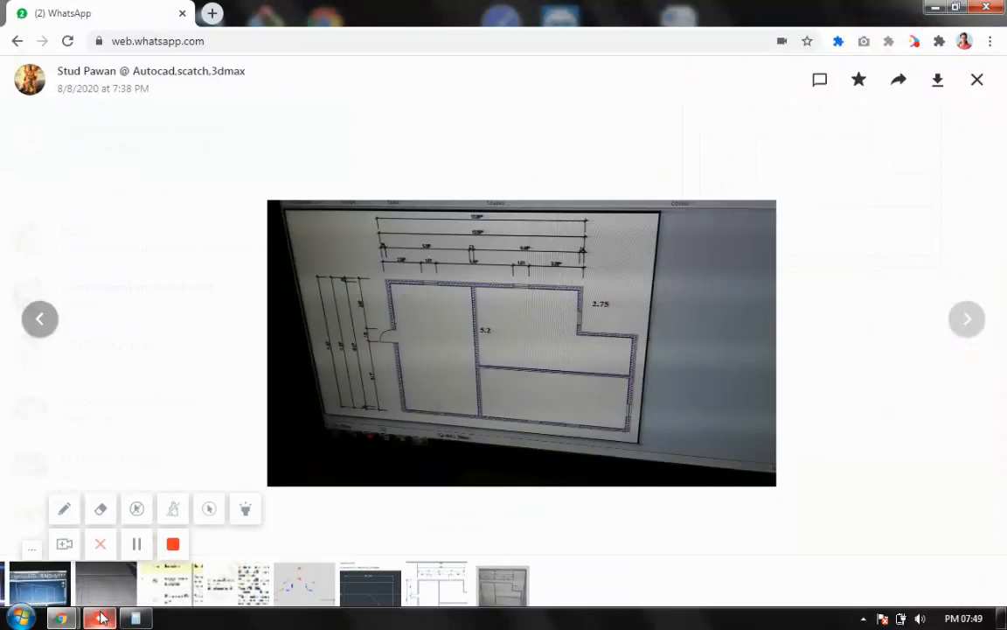
pyautogui.moveTo(103, 619)
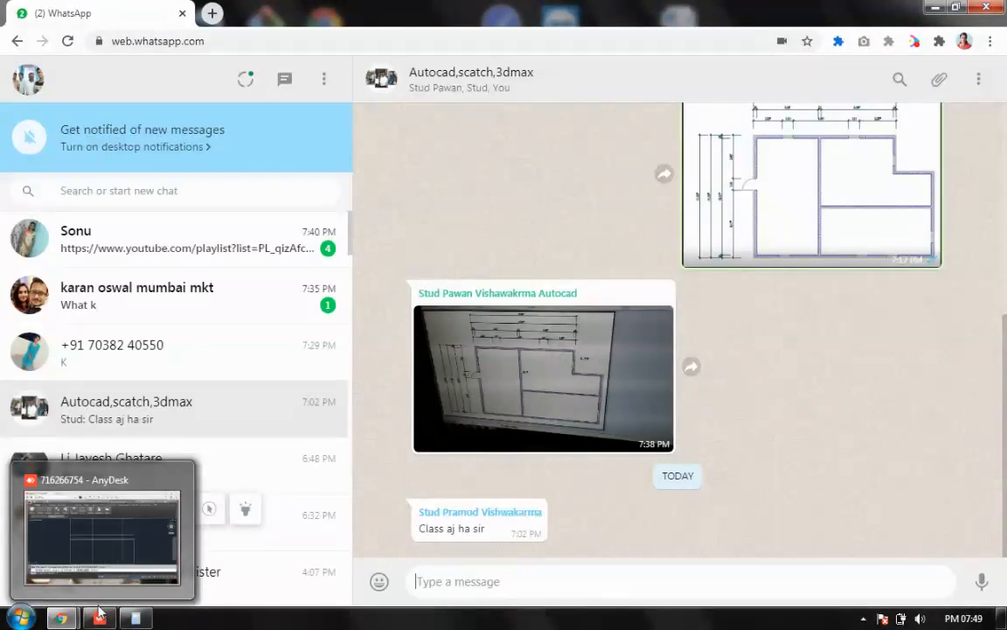
pyautogui.click(101, 619)
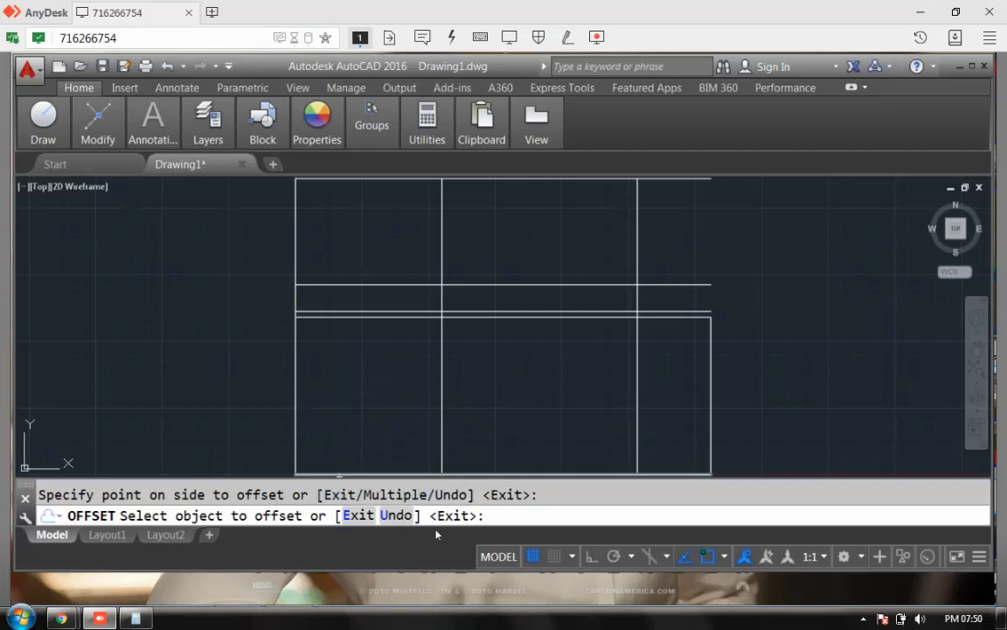
# Step: Offset the plan's left edge 1.2 units outward to the left
pyautogui.press('Escape')
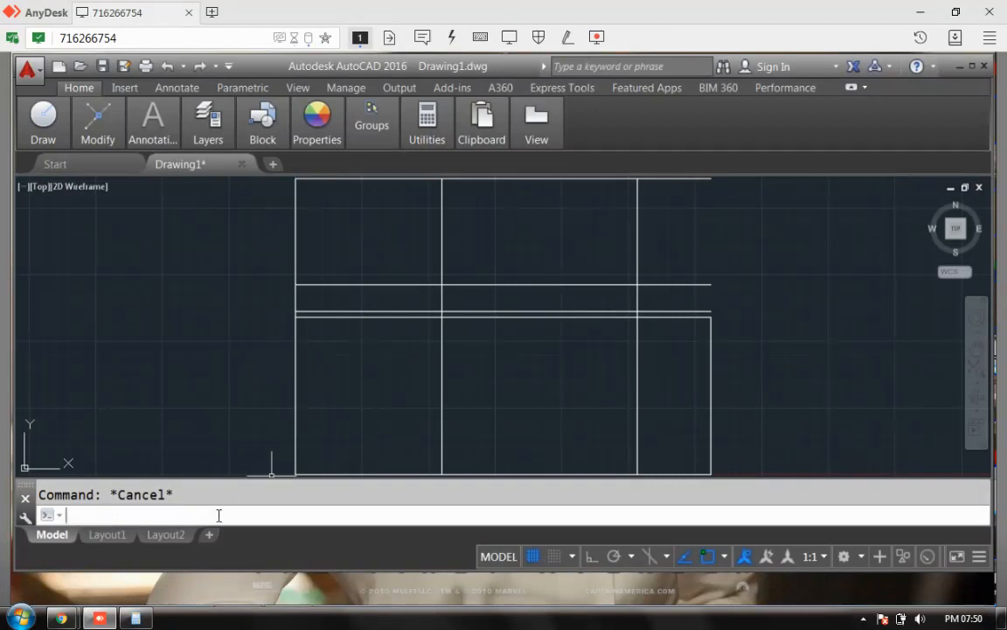
pyautogui.rightClick(420, 236)
pyautogui.click(464, 244)
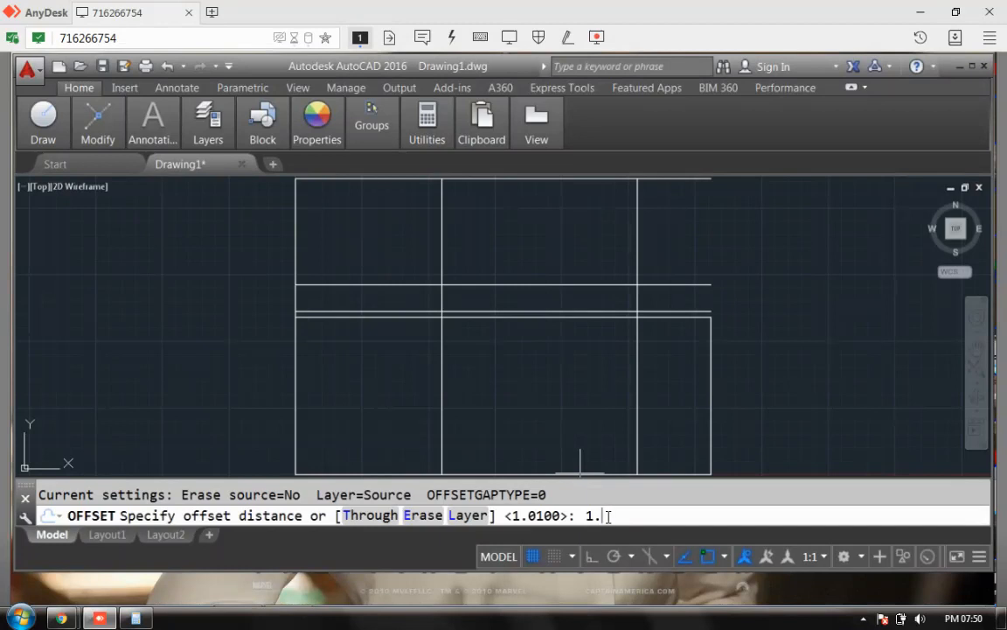
pyautogui.press('Return')
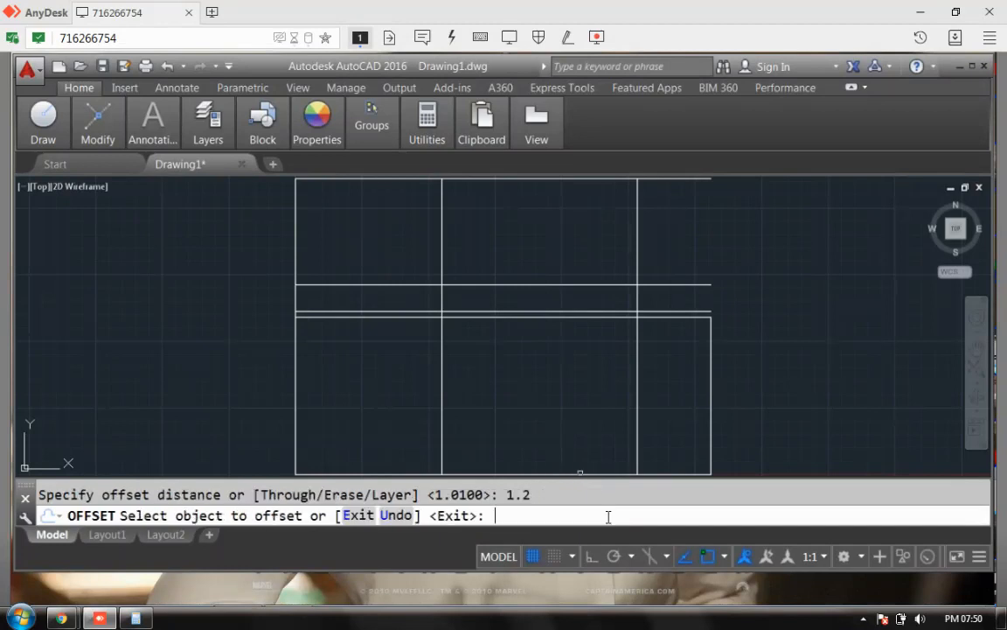
pyautogui.click(296, 367)
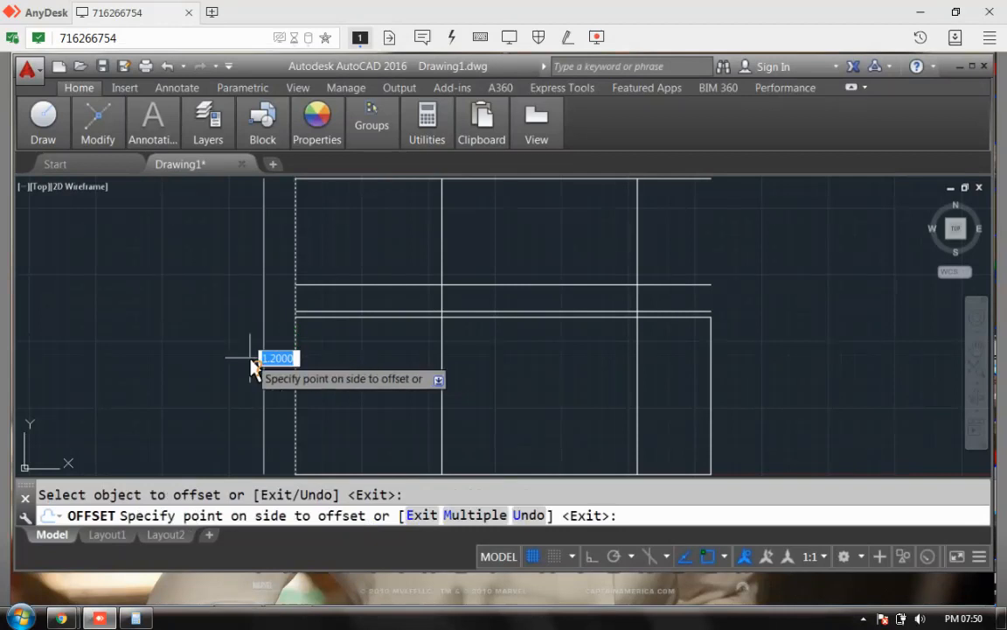
pyautogui.click(250, 365)
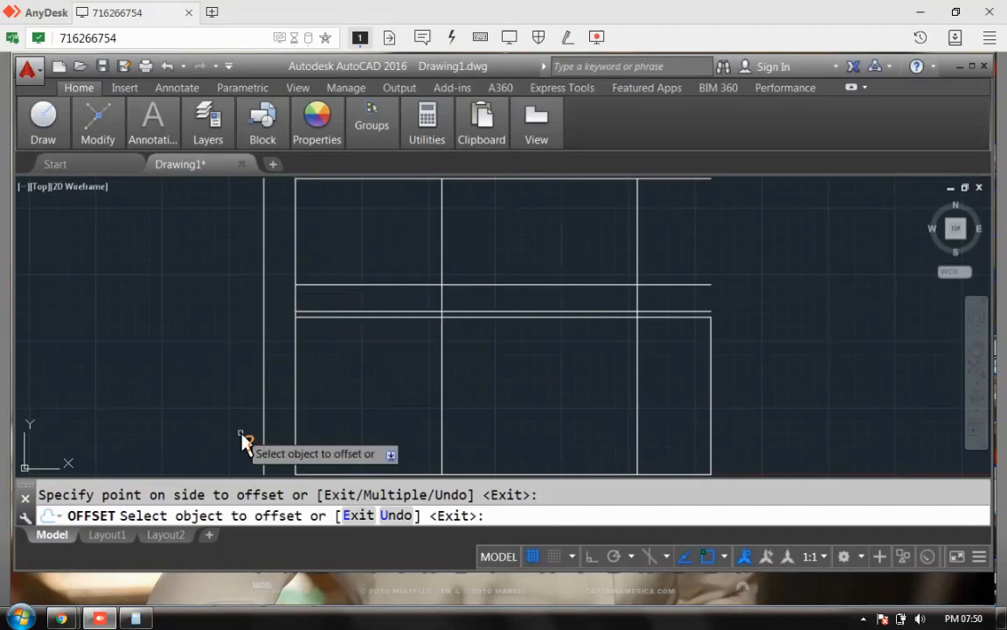
# Step: EXTEND the lower horizontal wall line left to the new outer line as boundary
pyautogui.press('Escape')
pyautogui.press('Escape')
pyautogui.click(308, 514)
pyautogui.write('exten')
pyautogui.press('Return')
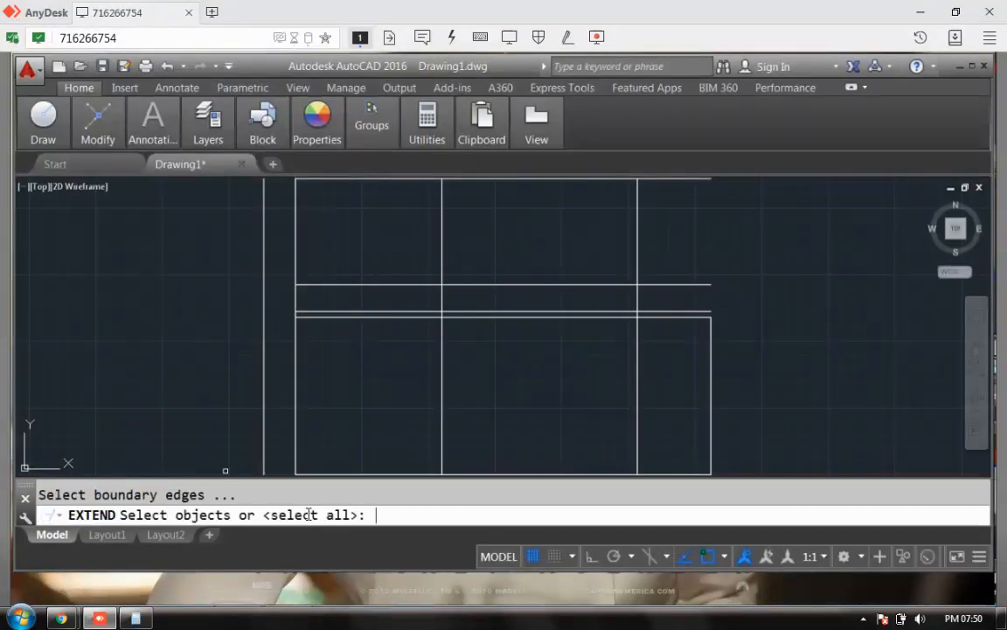
pyautogui.click(264, 315)
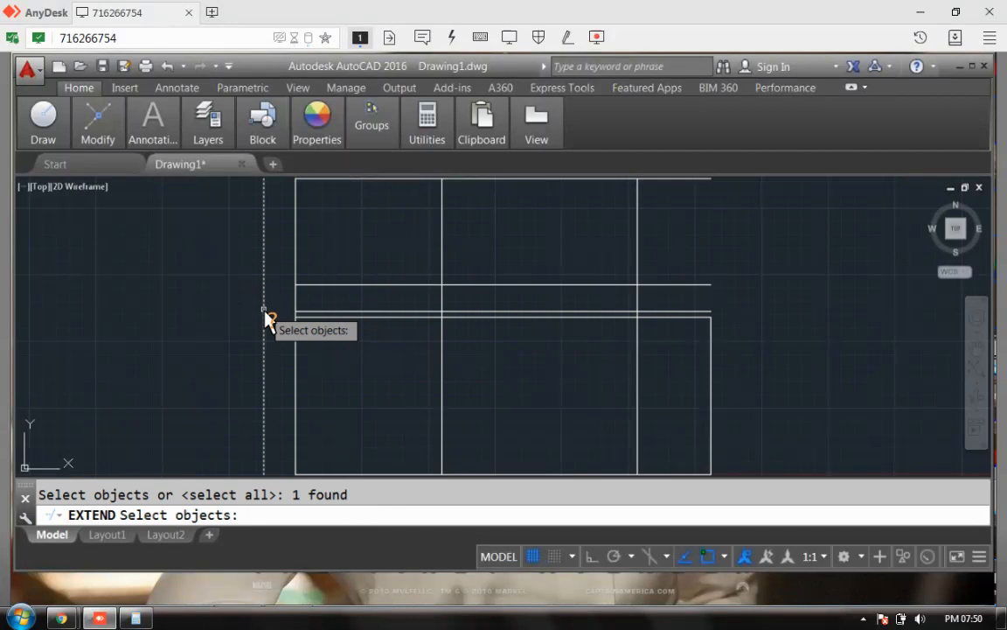
pyautogui.press('Return')
pyautogui.click(320, 311)
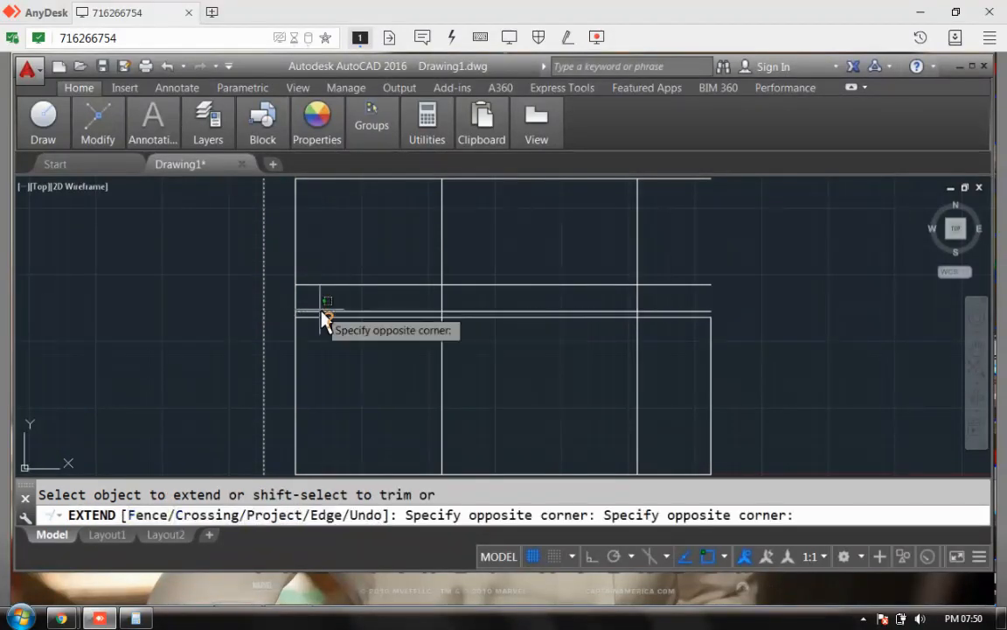
pyautogui.click(313, 320)
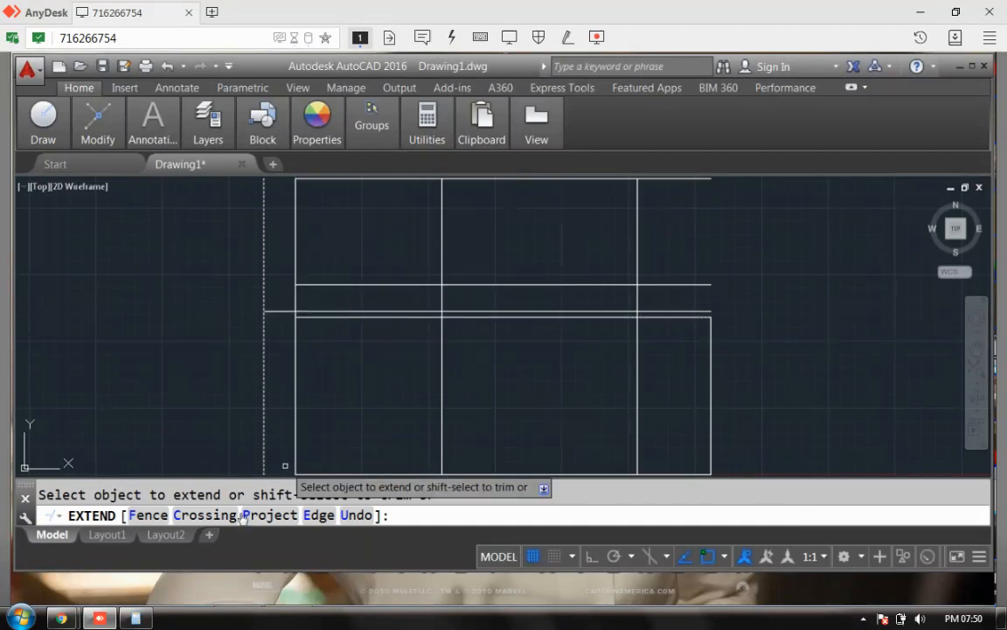
pyautogui.moveTo(43, 125)
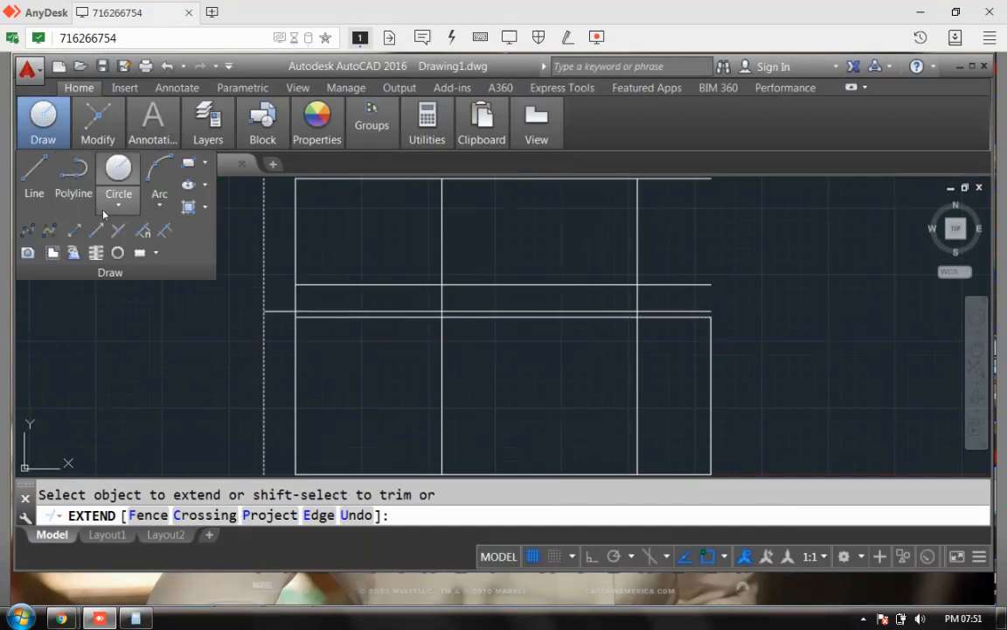
# Step: Expand the Arc dropdown in the Home tab's Draw panel to show its drawing methods
pyautogui.click(159, 205)
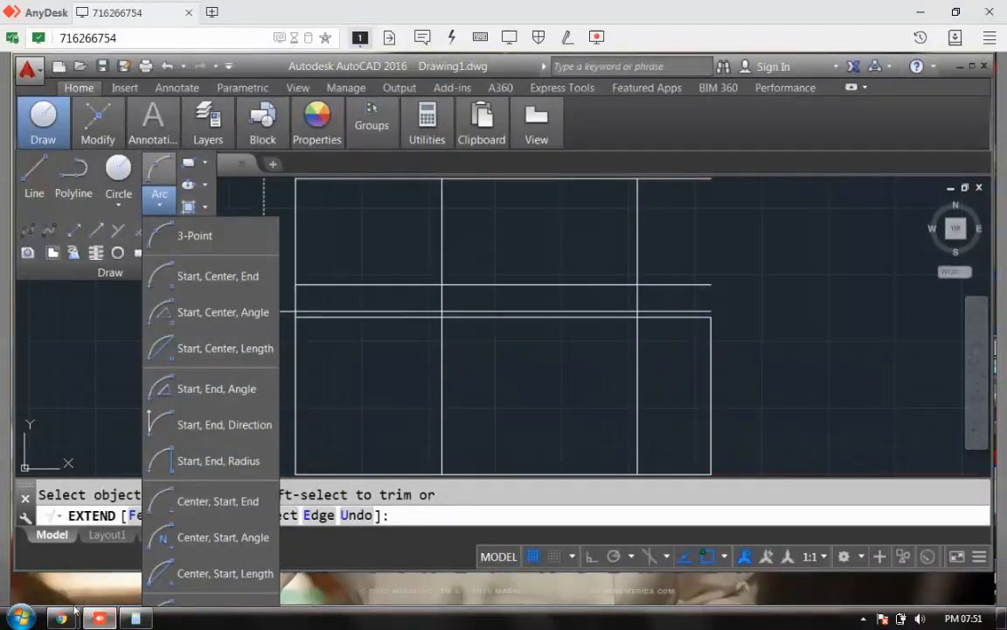
pyautogui.moveTo(60, 617)
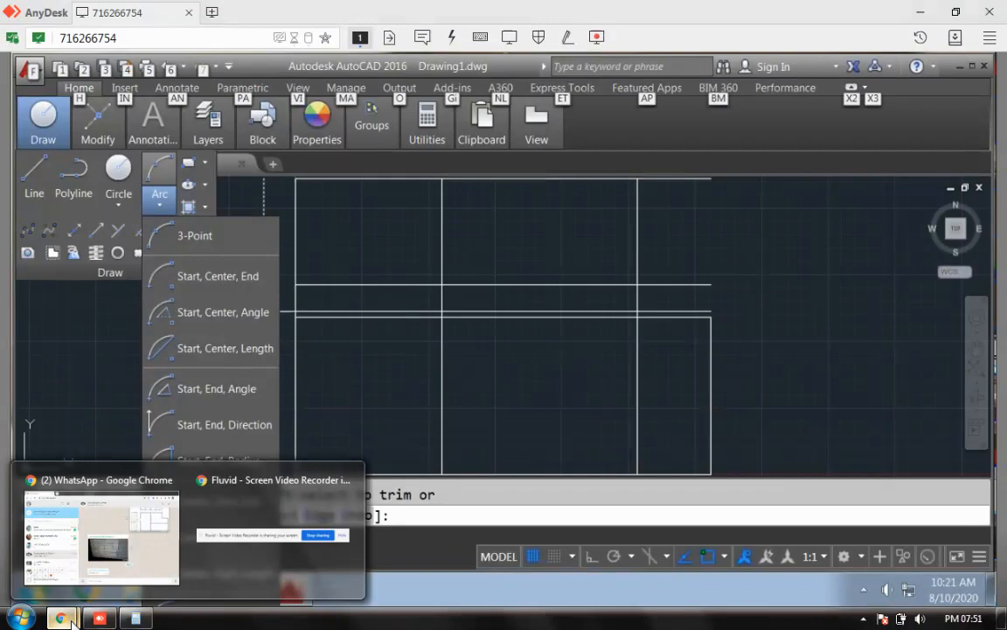
# Step: Enlarge the shared floor plan image from the WhatsApp group chat in the viewer
pyautogui.click(80, 570)
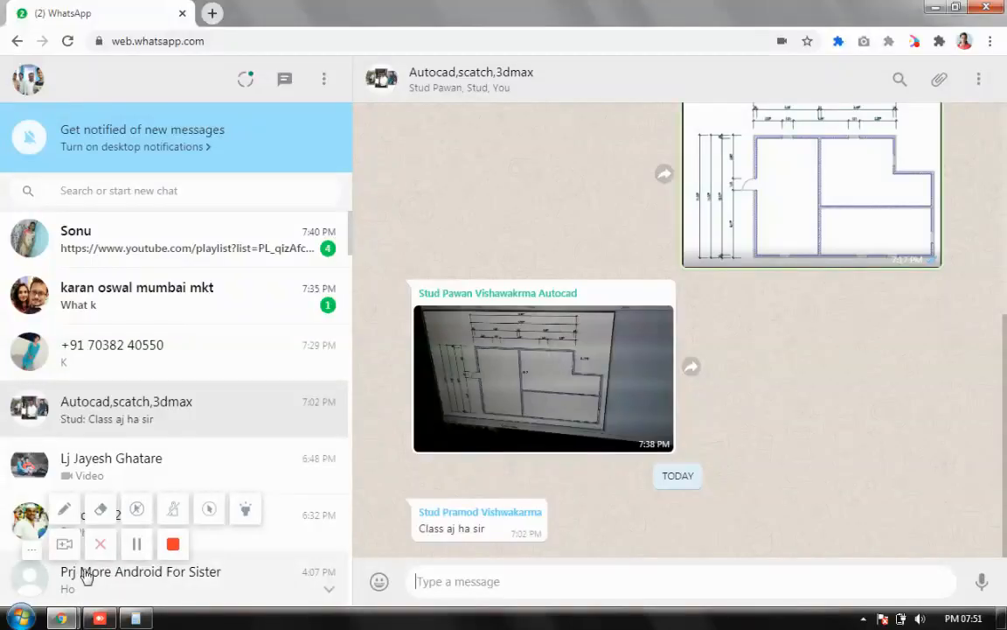
pyautogui.click(140, 553)
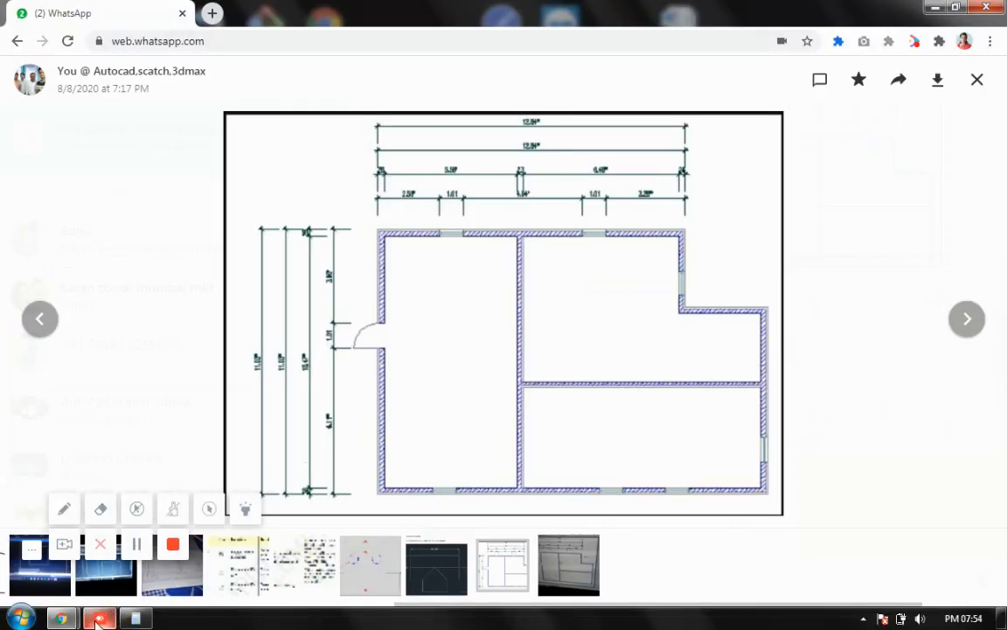
pyautogui.moveTo(63, 618)
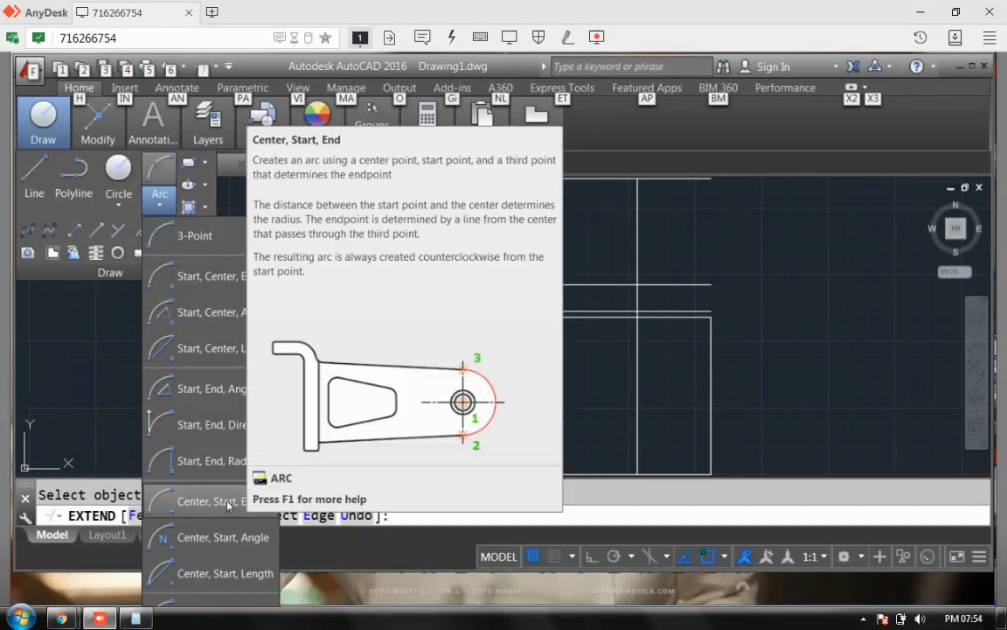
# Step: With Intersection snap on, draw a centre-start-end arc at the top-left corner, centred on the wall-line intersection
pyautogui.click(210, 501)
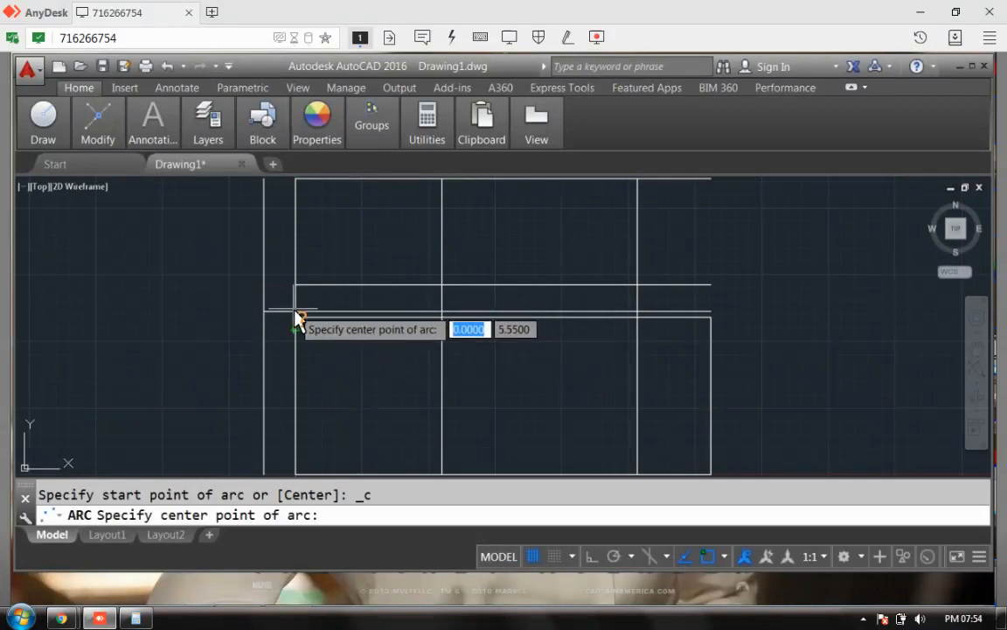
pyautogui.scroll(5, 338, 332)
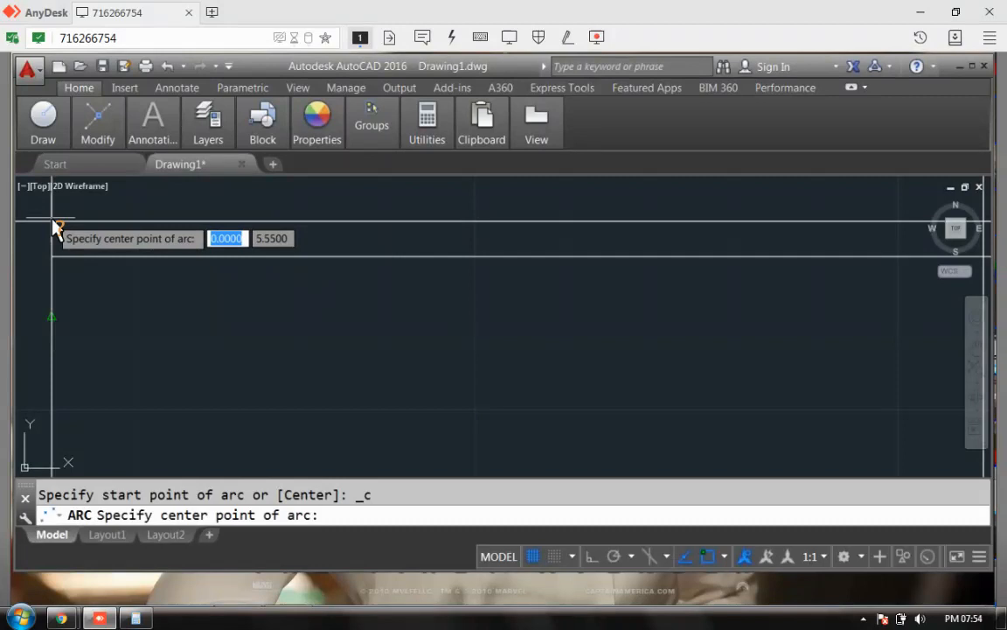
pyautogui.click(725, 557)
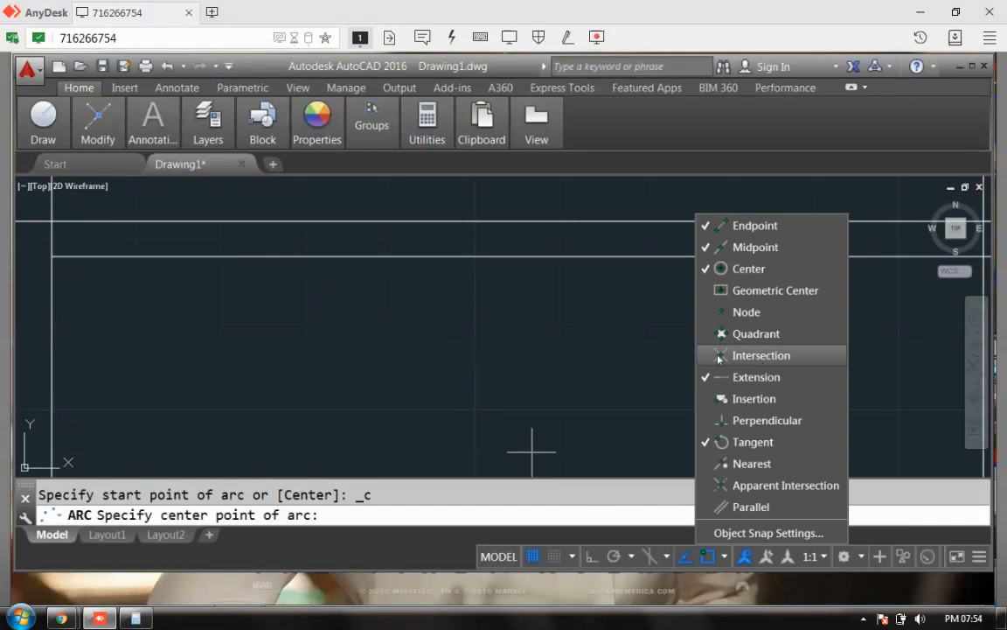
pyautogui.click(100, 336)
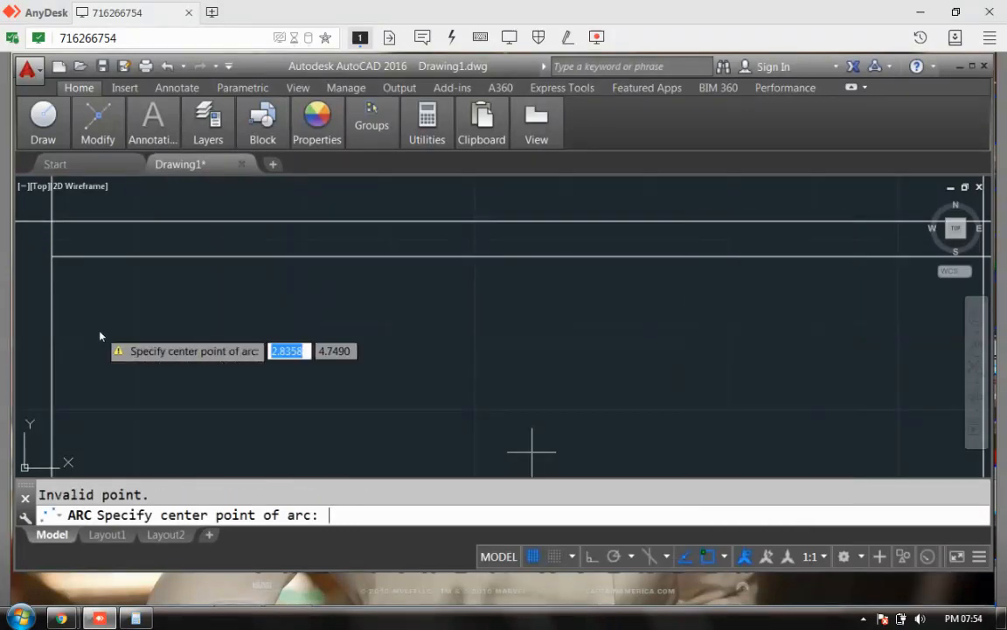
pyautogui.click(53, 227)
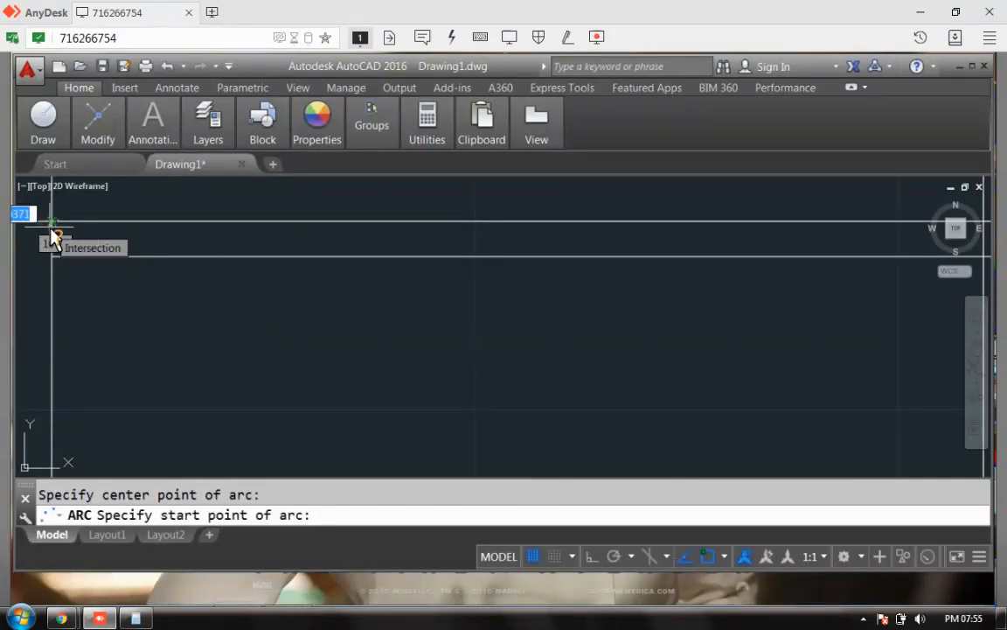
pyautogui.scroll(2, 50, 228)
pyautogui.scroll(-4, 51, 228)
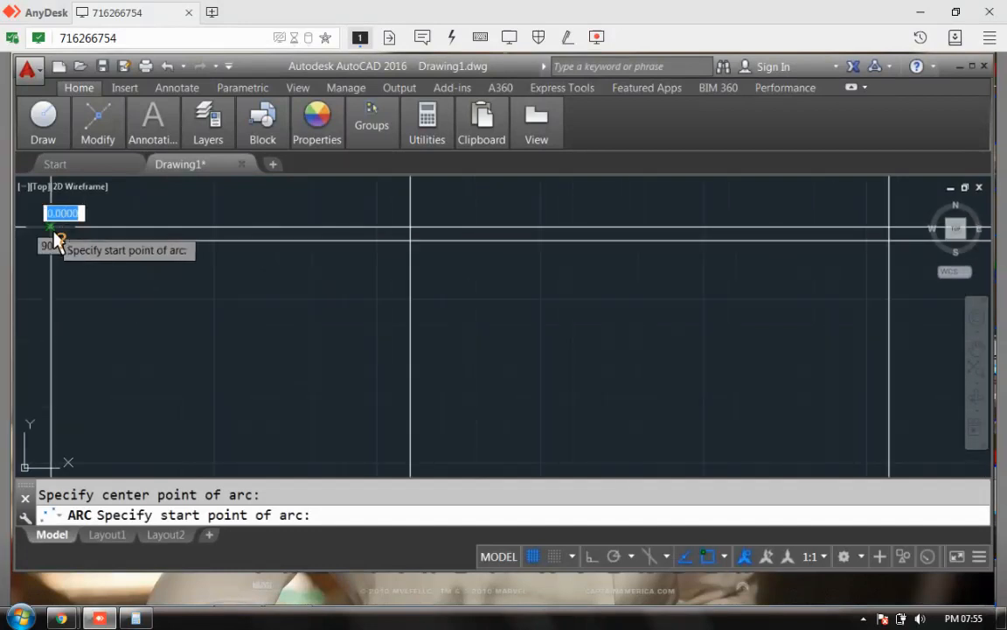
pyautogui.scroll(-2, 54, 237)
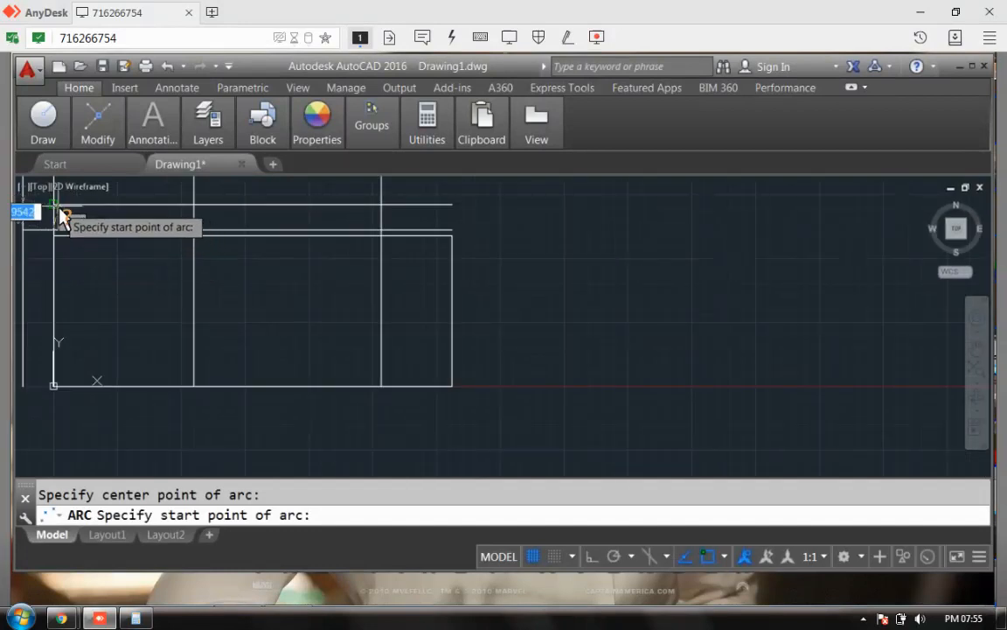
pyautogui.click(56, 216)
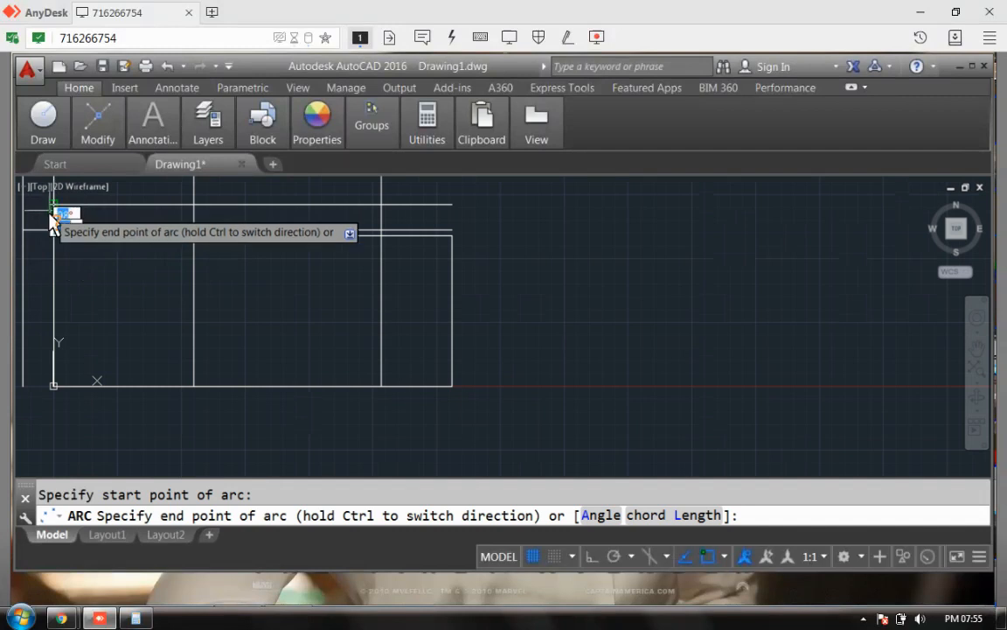
pyautogui.click(27, 233)
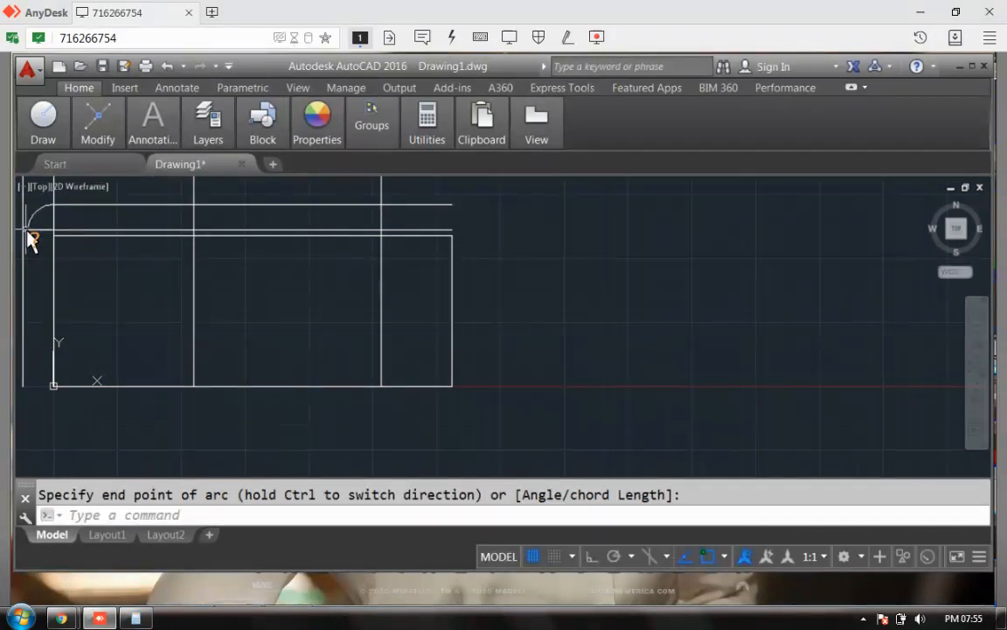
pyautogui.press('Return')
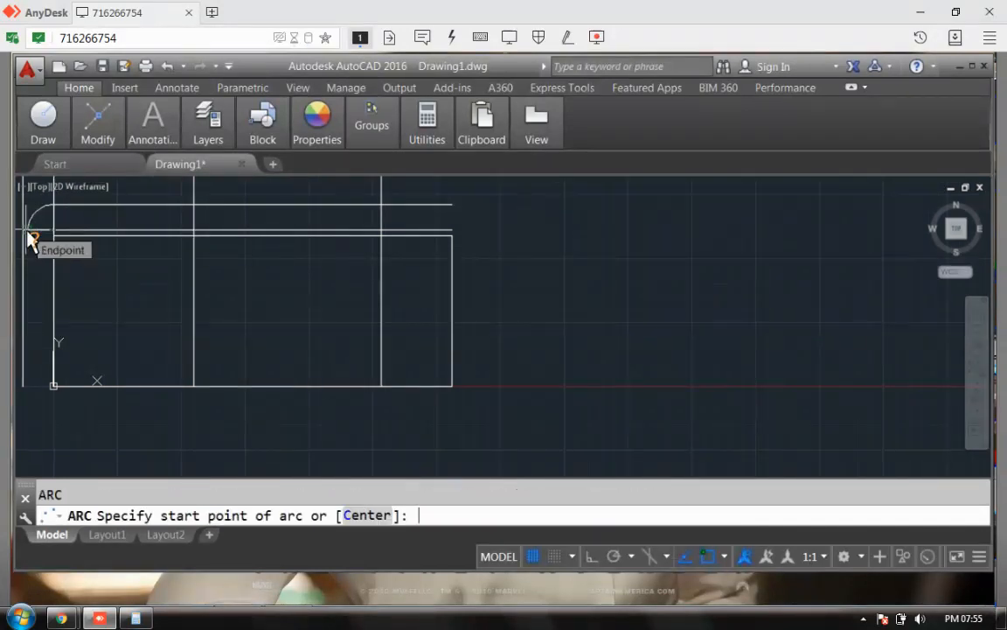
# Step: Cancel the repeated arc command and run ZOOM ALL to fit the whole plan on screen
pyautogui.press('Escape')
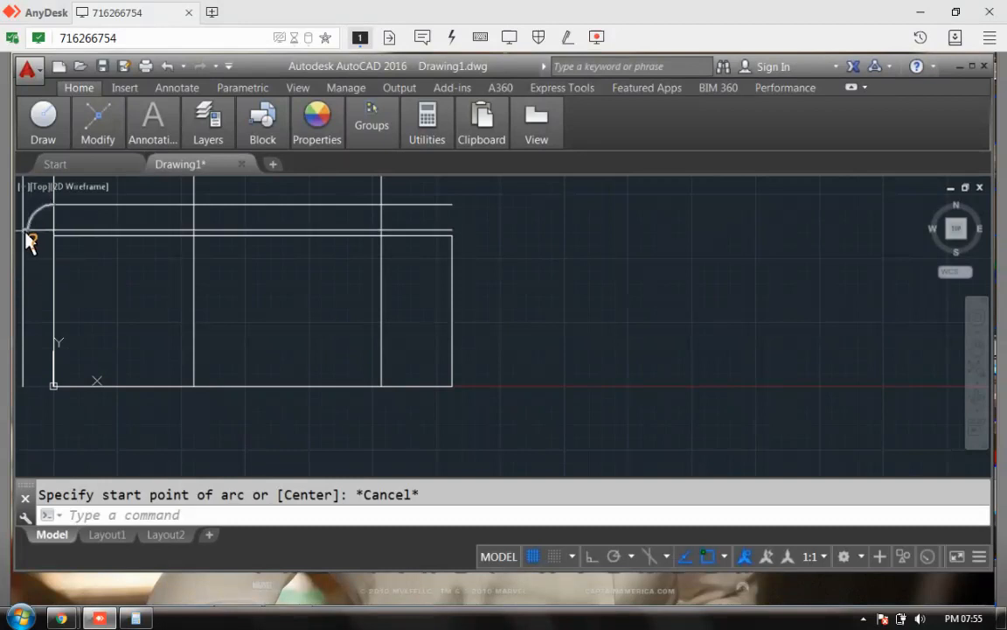
pyautogui.moveTo(70, 243)
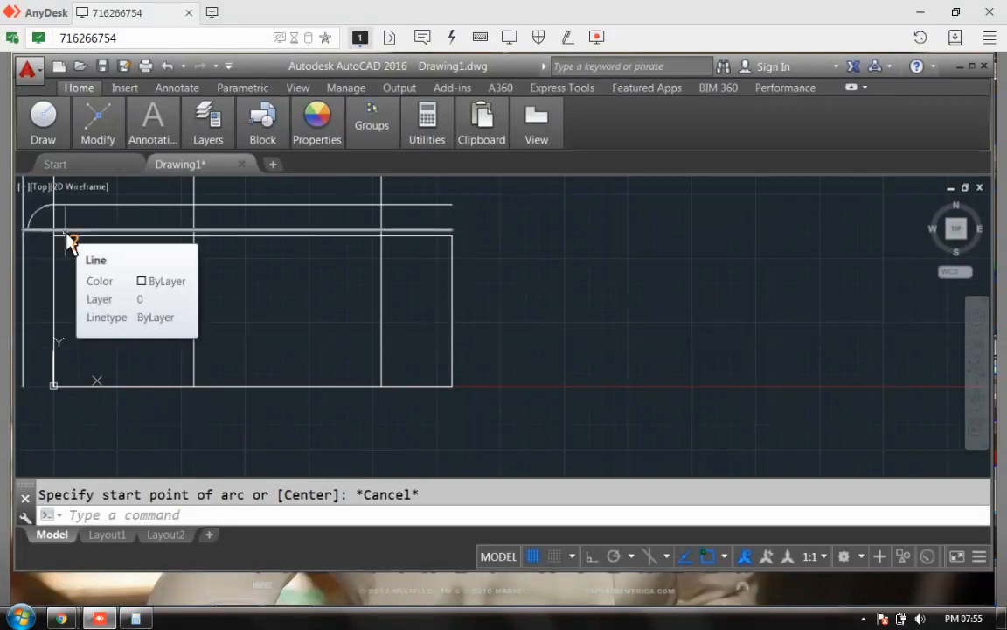
pyautogui.click(111, 513)
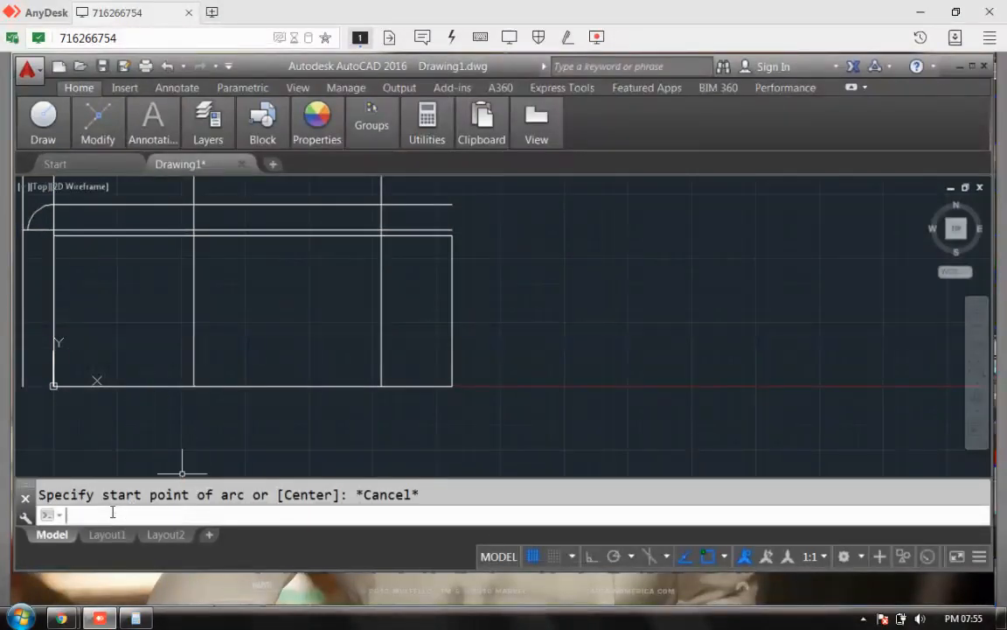
pyautogui.write('pan')
pyautogui.press('Return')
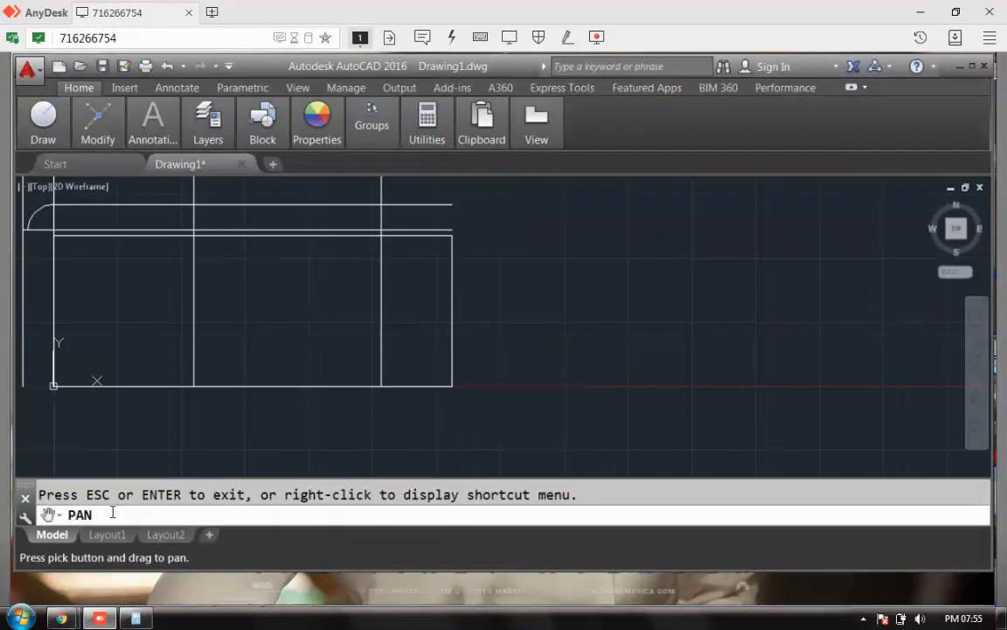
pyautogui.press('Escape')
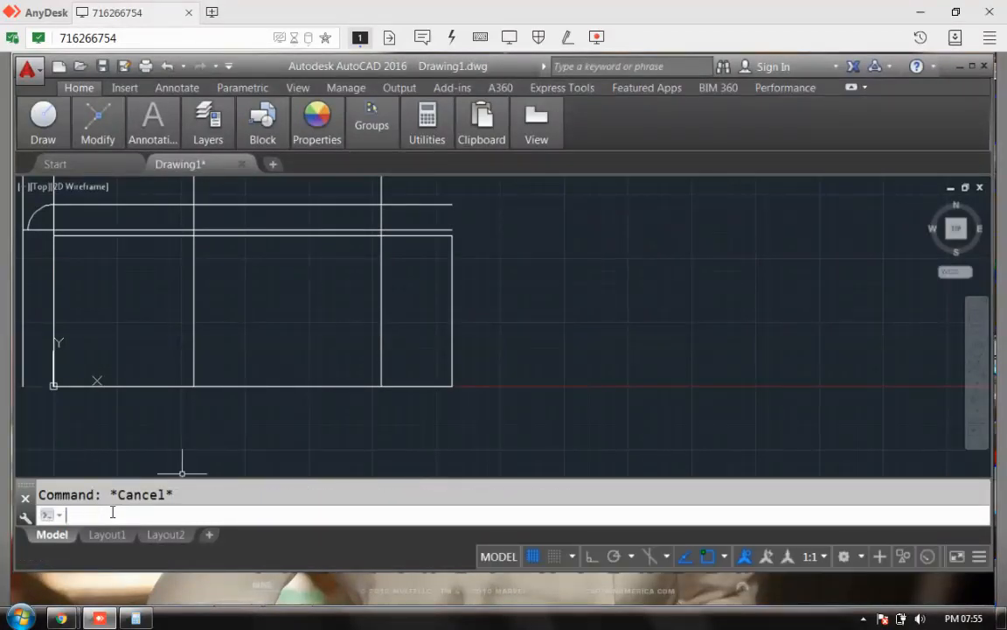
pyautogui.write('zoom')
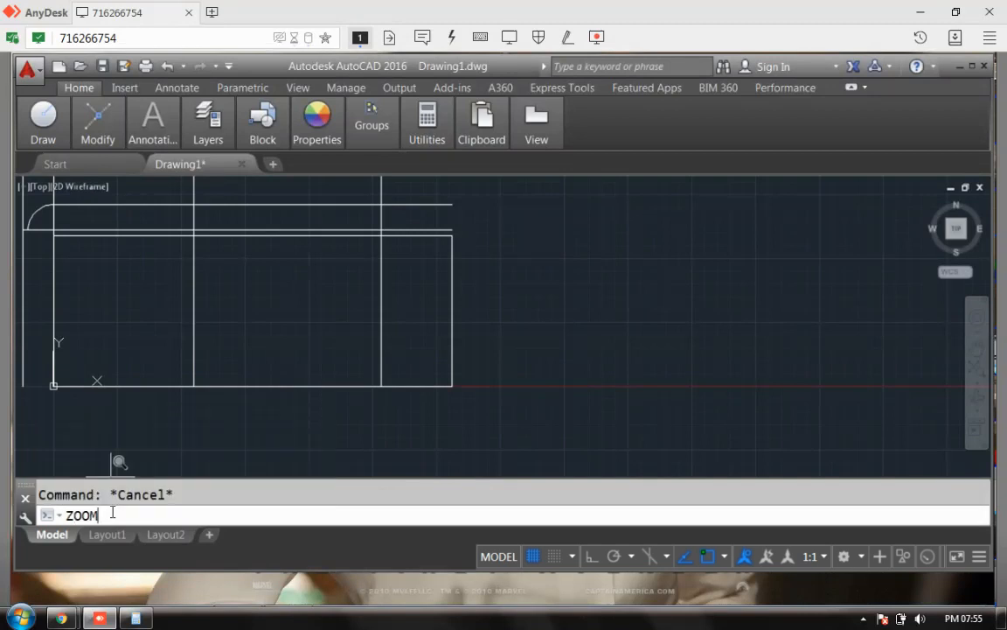
pyautogui.press('Return')
pyautogui.write('all')
pyautogui.press('Return')
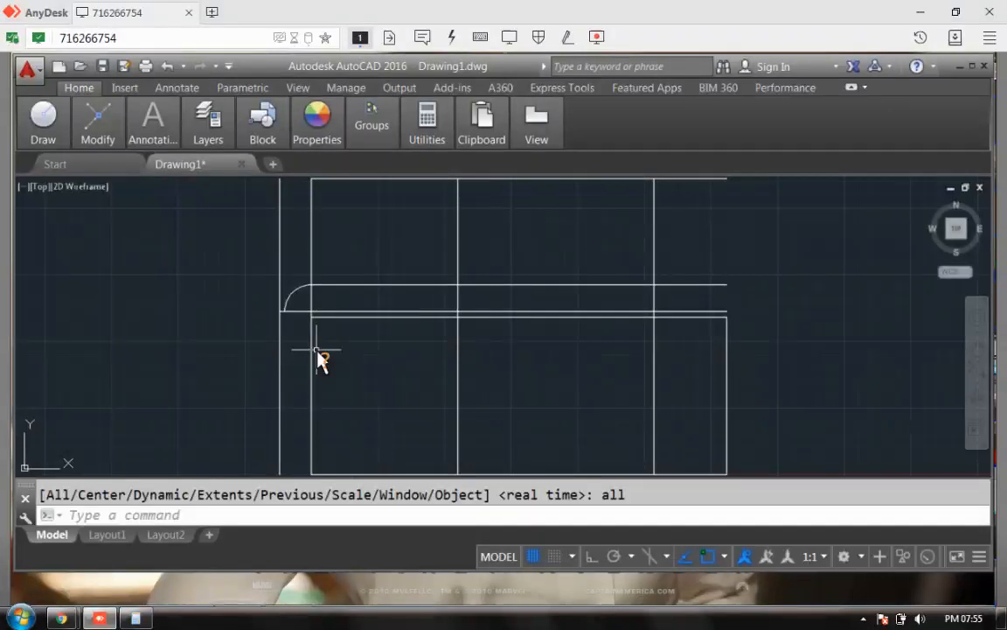
# Step: Check the floor plan image in WhatsApp, then go back to the AutoCAD drawing
pyautogui.moveTo(77, 609)
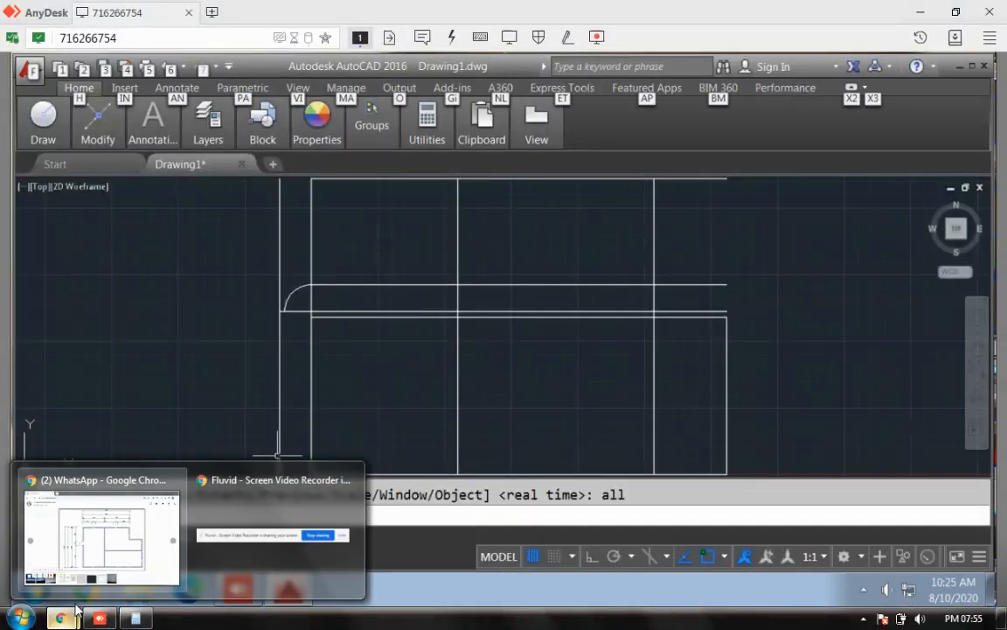
pyautogui.click(171, 538)
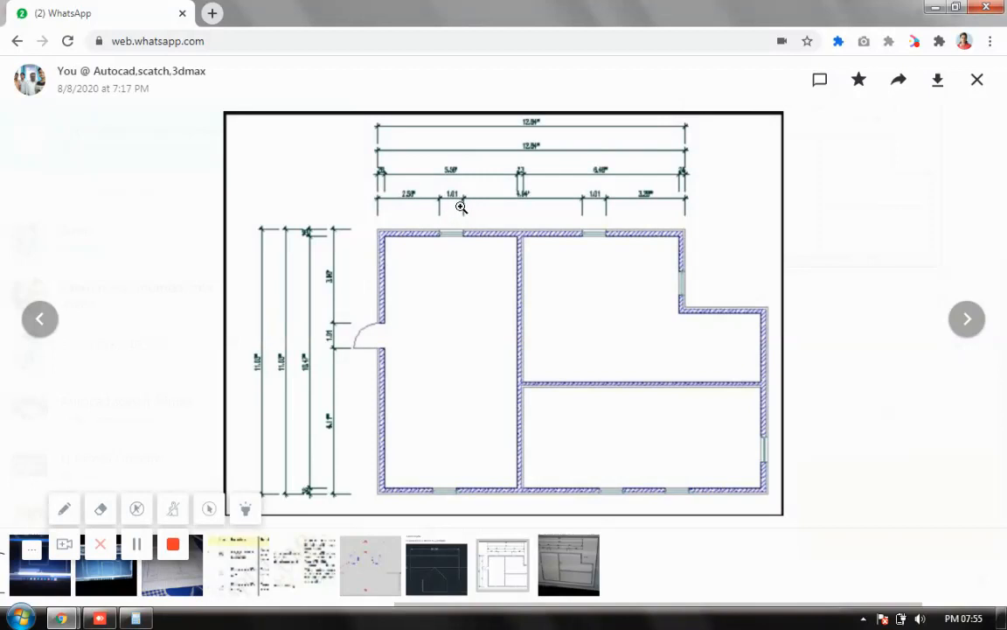
pyautogui.moveTo(77, 618)
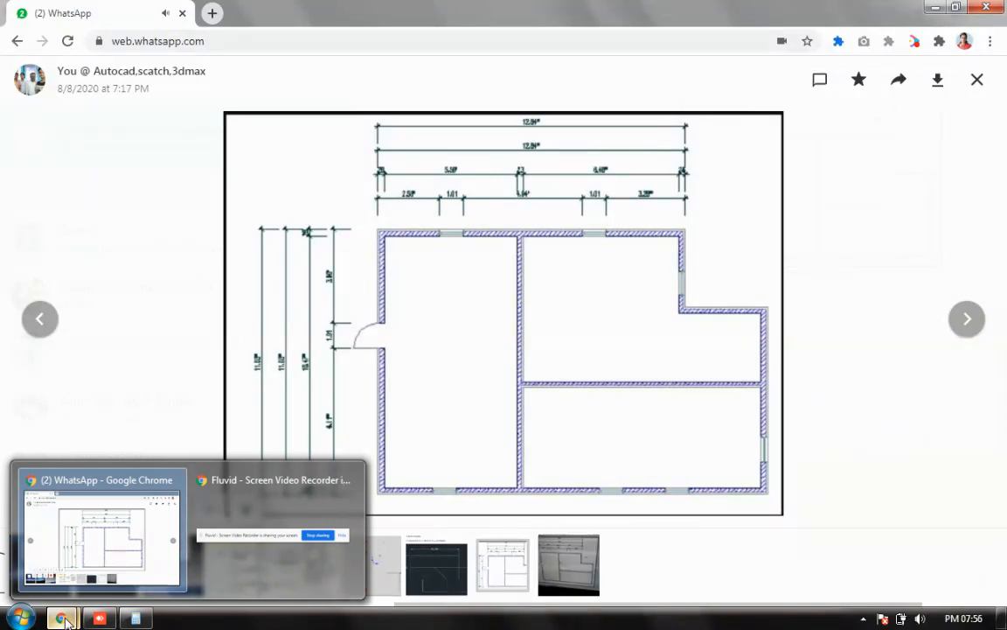
pyautogui.click(99, 618)
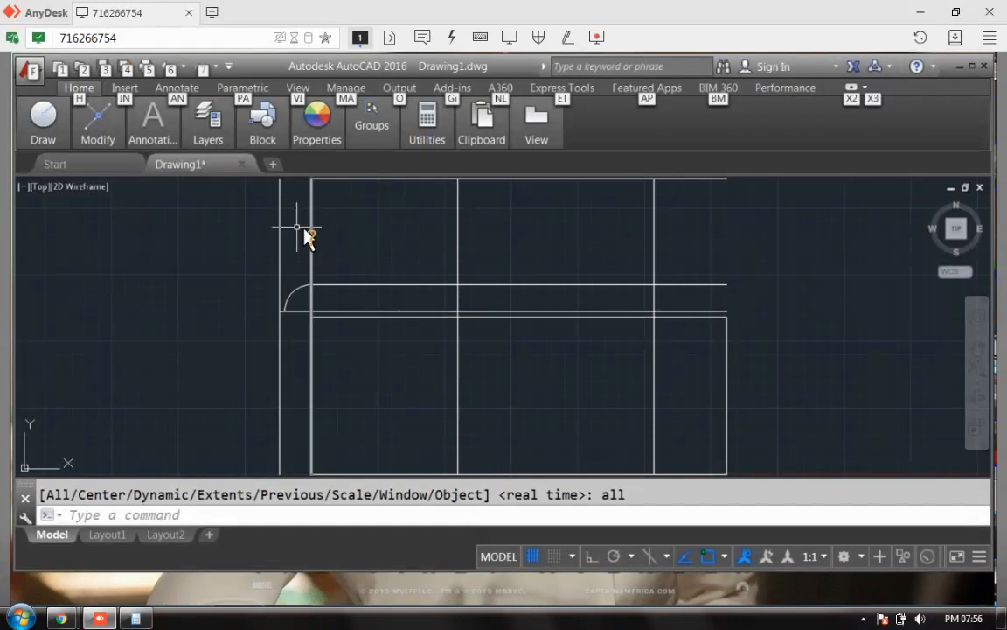
# Step: Offset the left wall line 2.5 units to the right as a new vertical line
pyautogui.rightClick(495, 214)
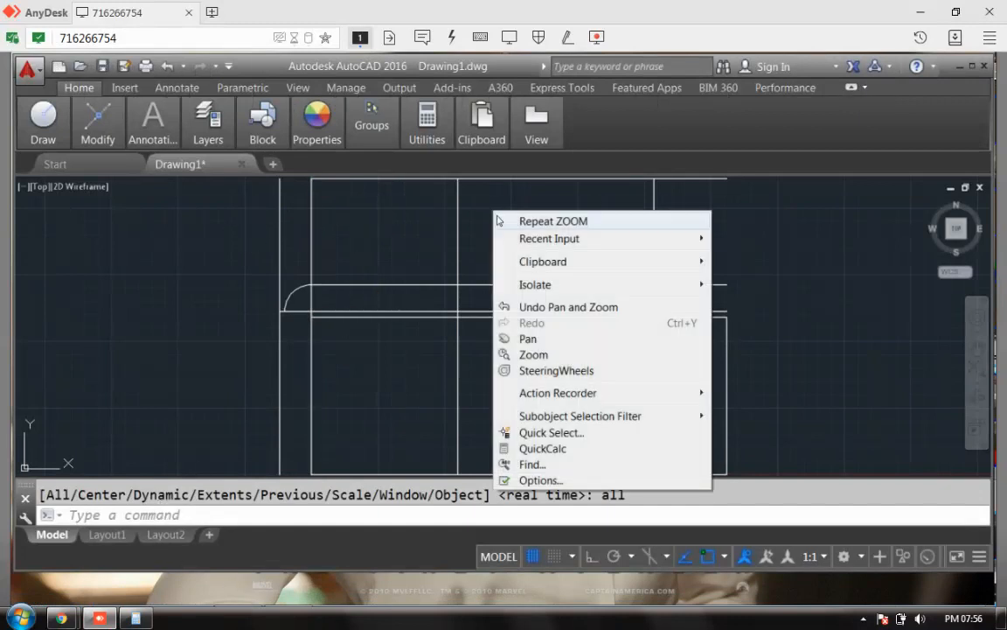
pyautogui.moveTo(629, 238)
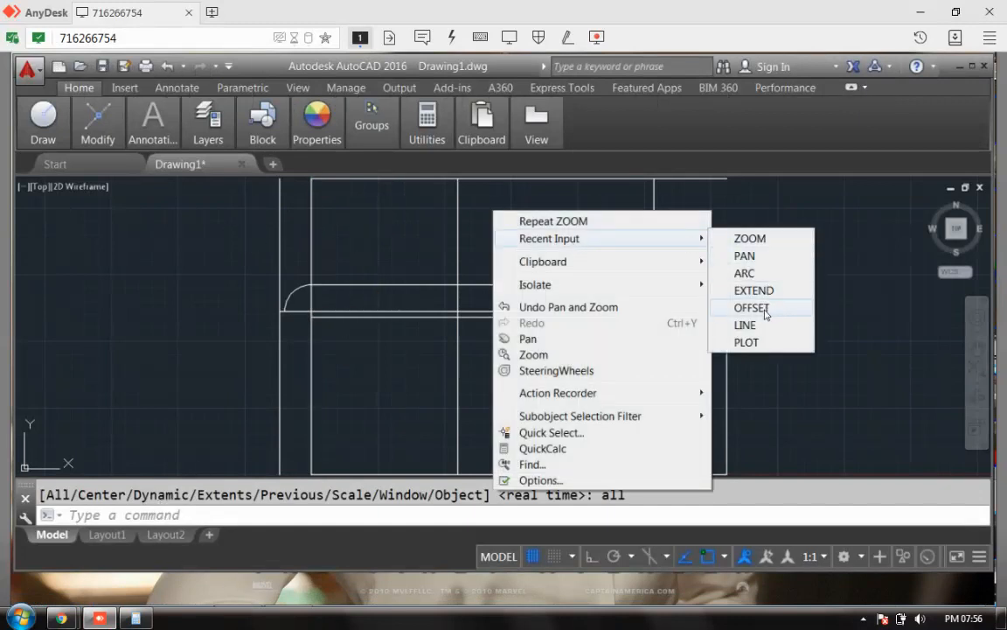
pyautogui.click(756, 308)
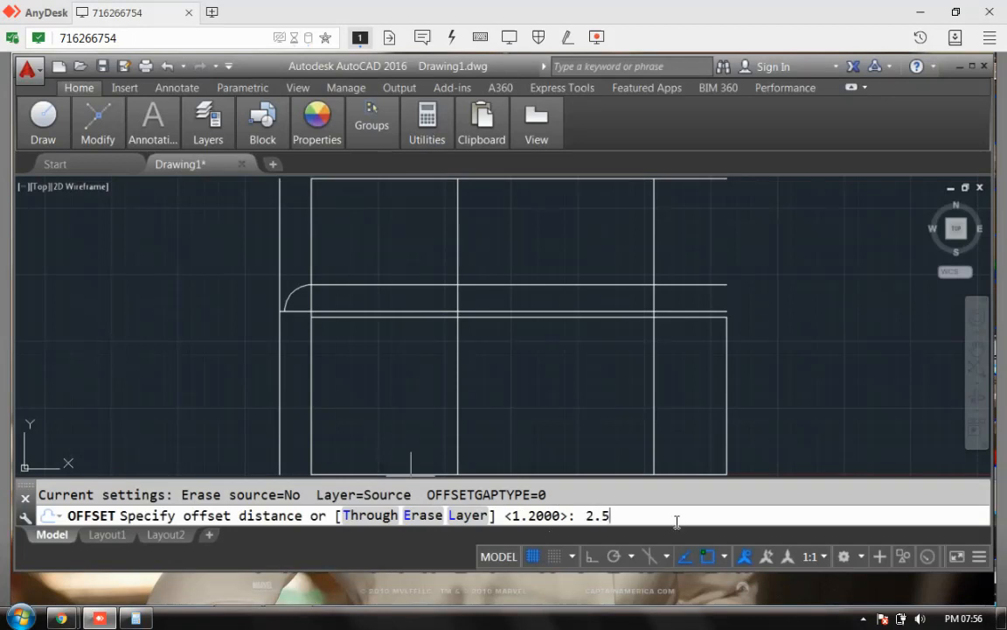
pyautogui.write('2.5')
pyautogui.press('Return')
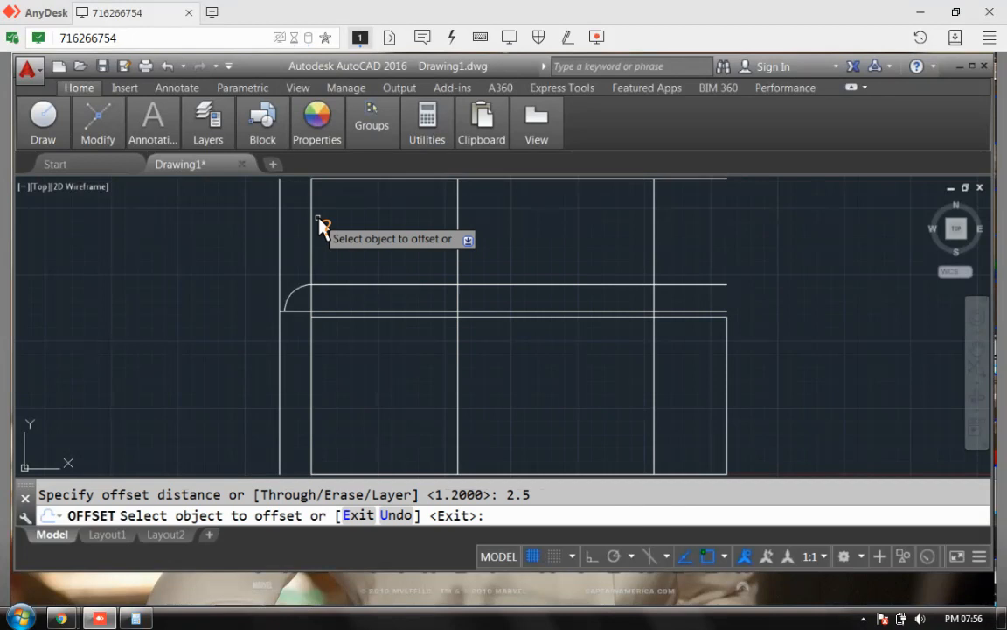
pyautogui.click(312, 215)
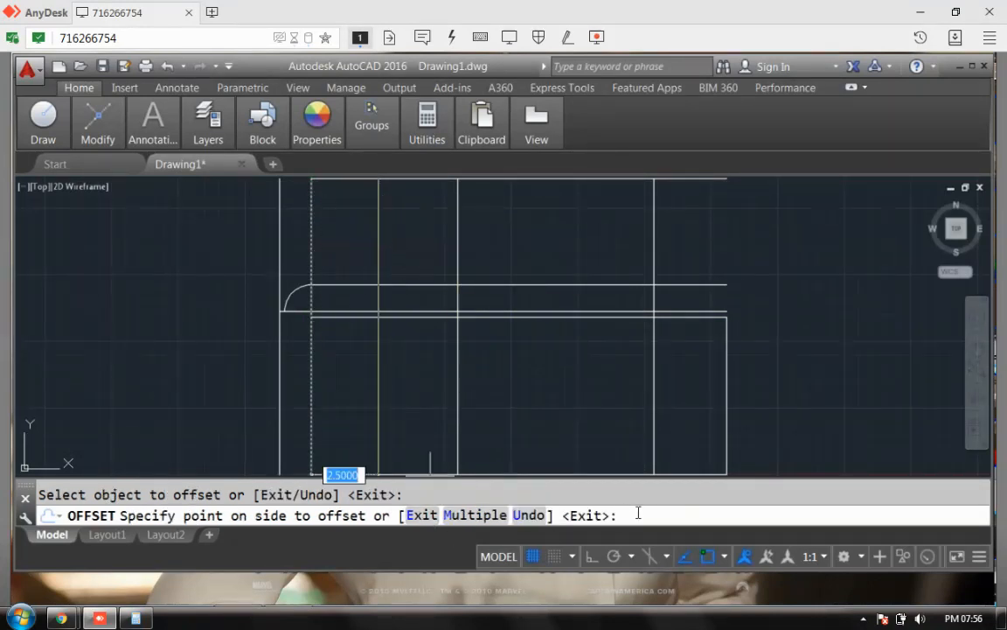
pyautogui.press('Return')
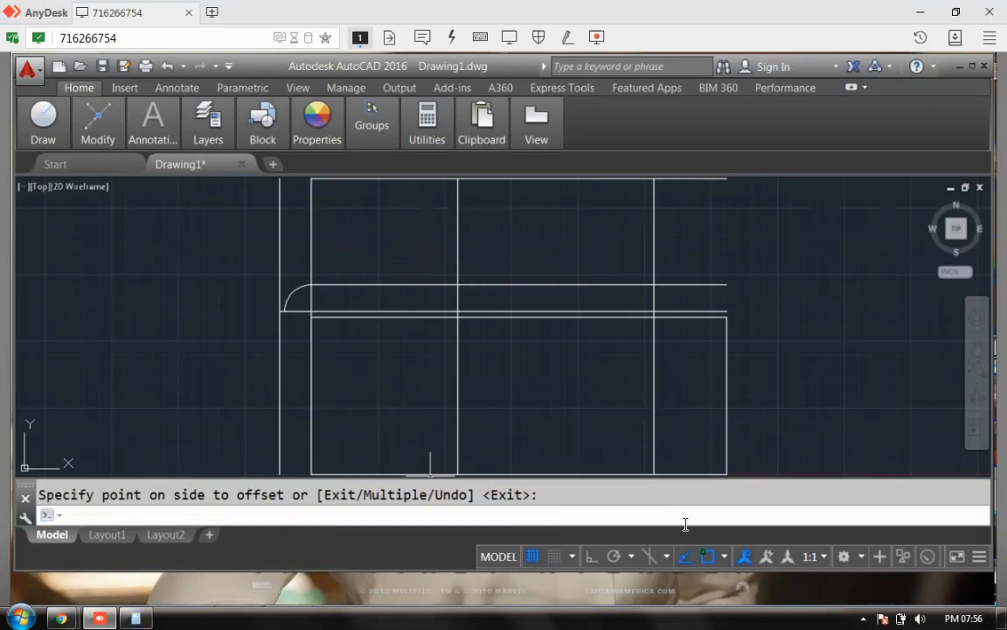
pyautogui.rightClick(699, 342)
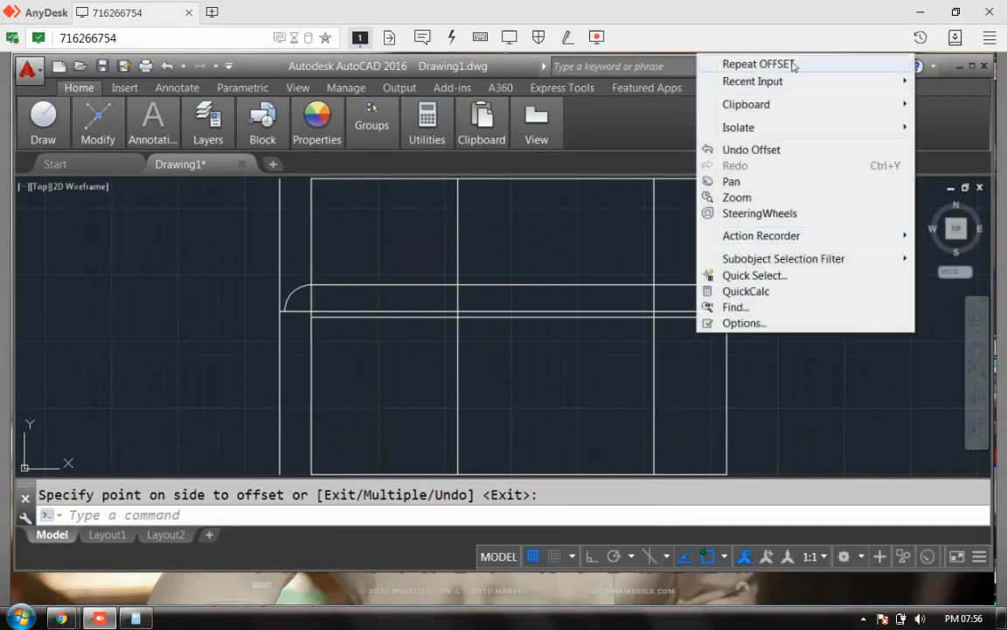
pyautogui.click(787, 63)
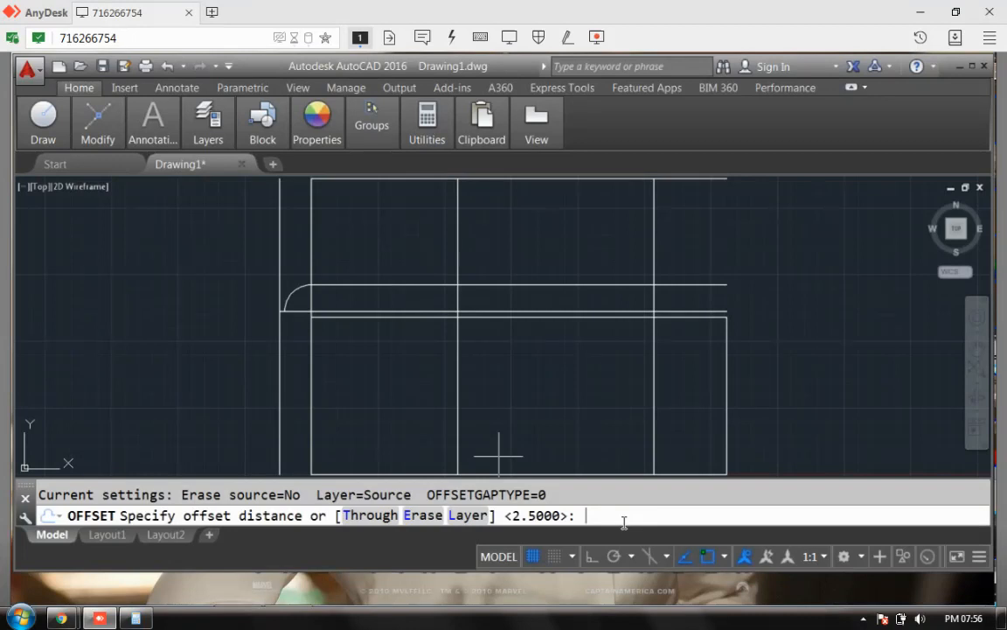
pyautogui.press('Return')
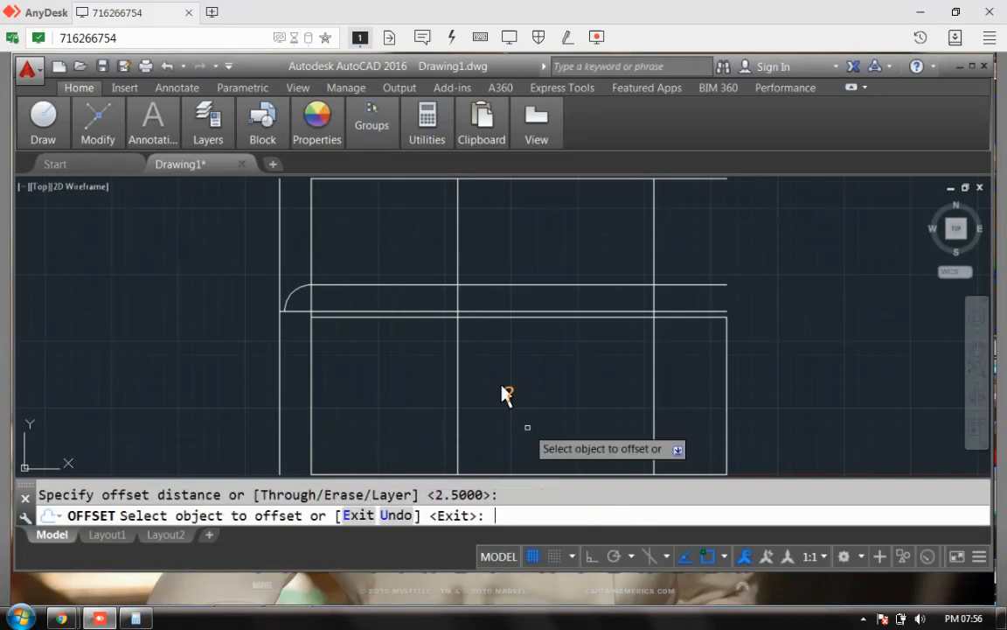
pyautogui.click(311, 224)
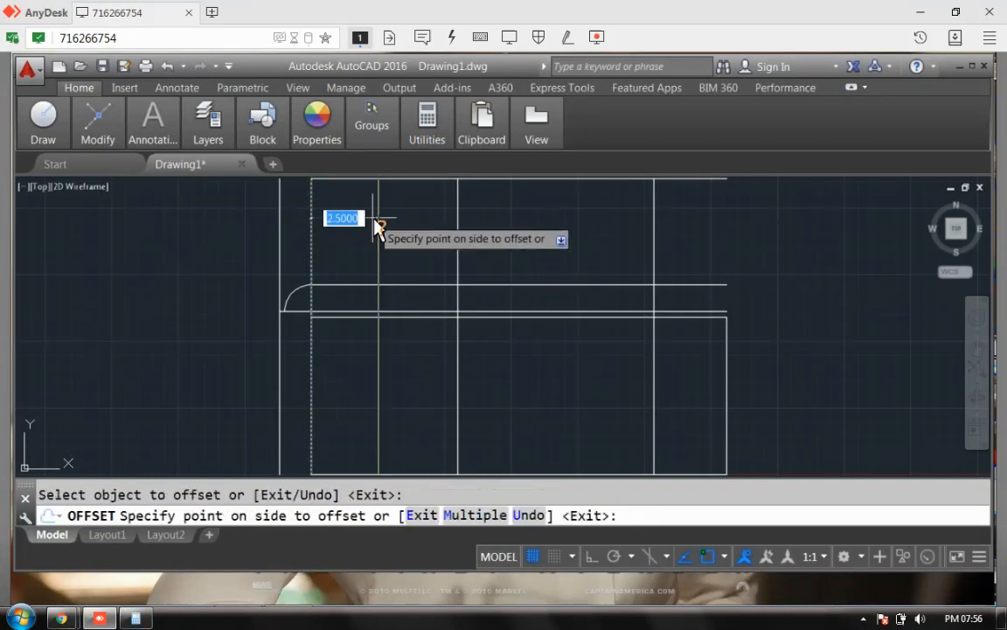
pyautogui.click(376, 226)
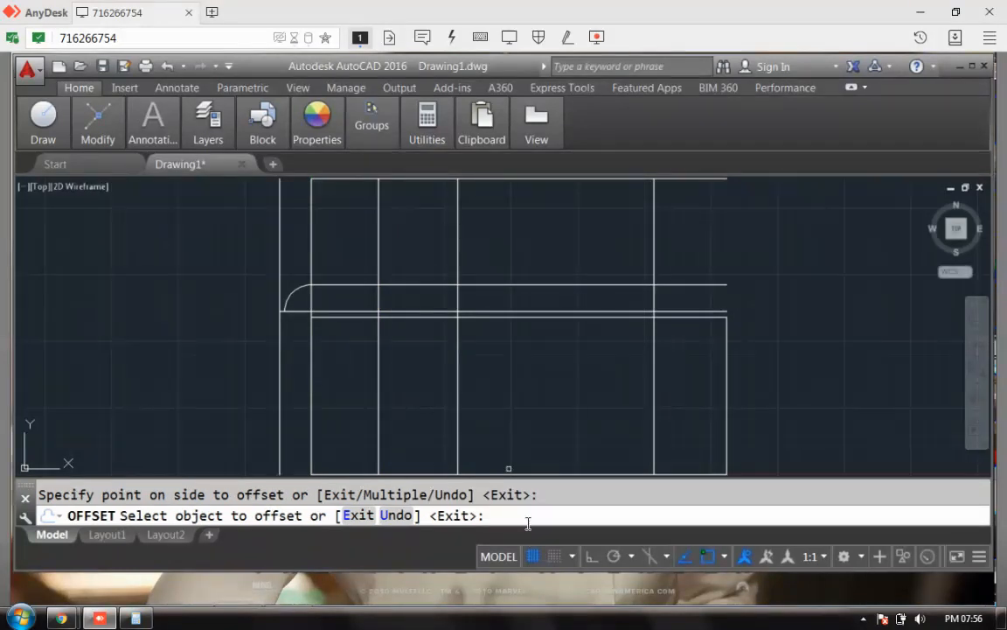
pyautogui.press('Return')
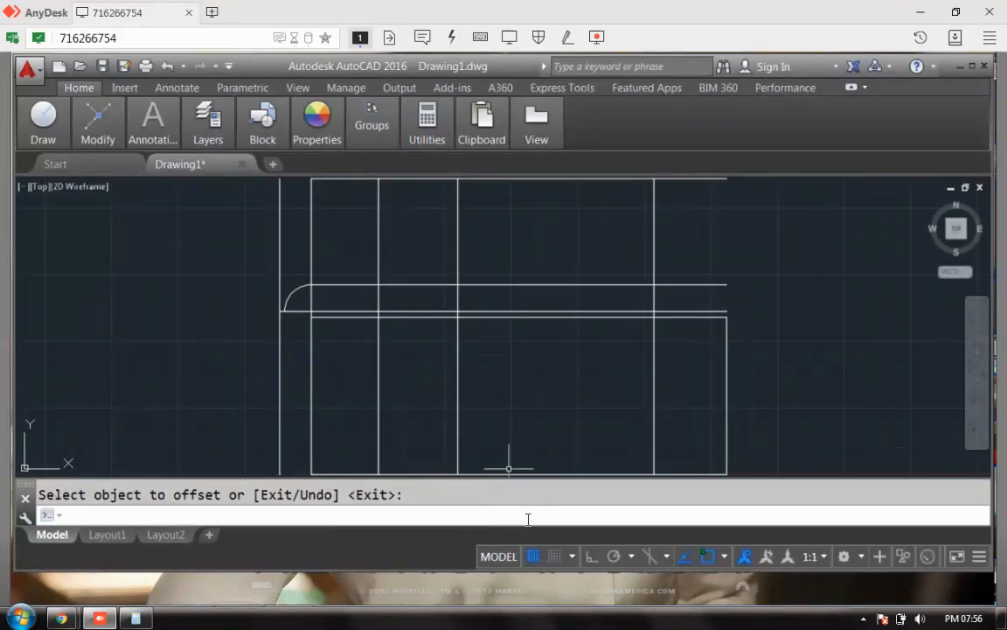
# Step: Offset that new vertical line a further 1.01 units to the right
pyautogui.rightClick(772, 286)
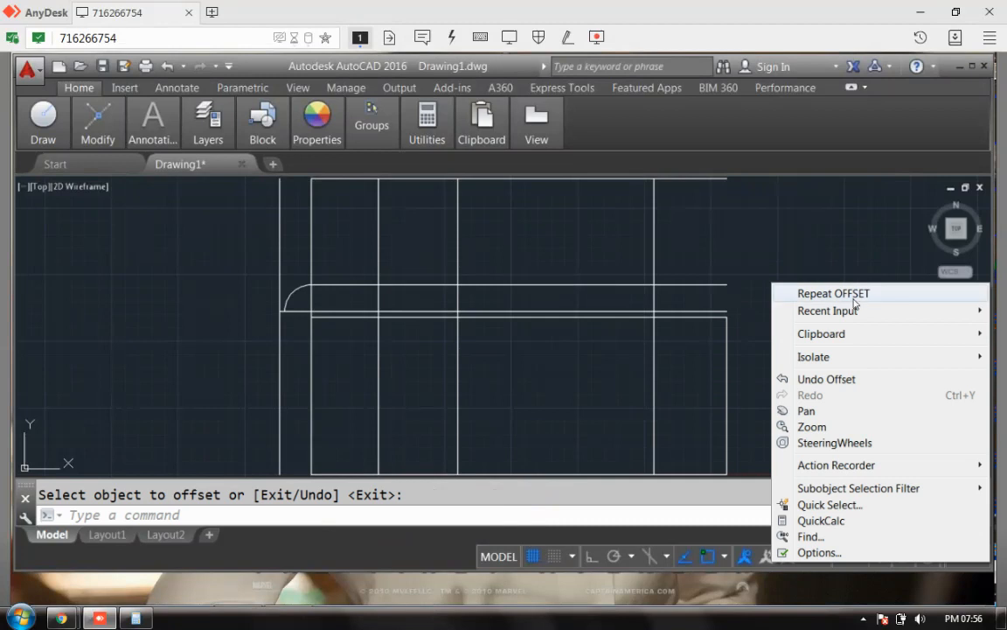
pyautogui.click(832, 293)
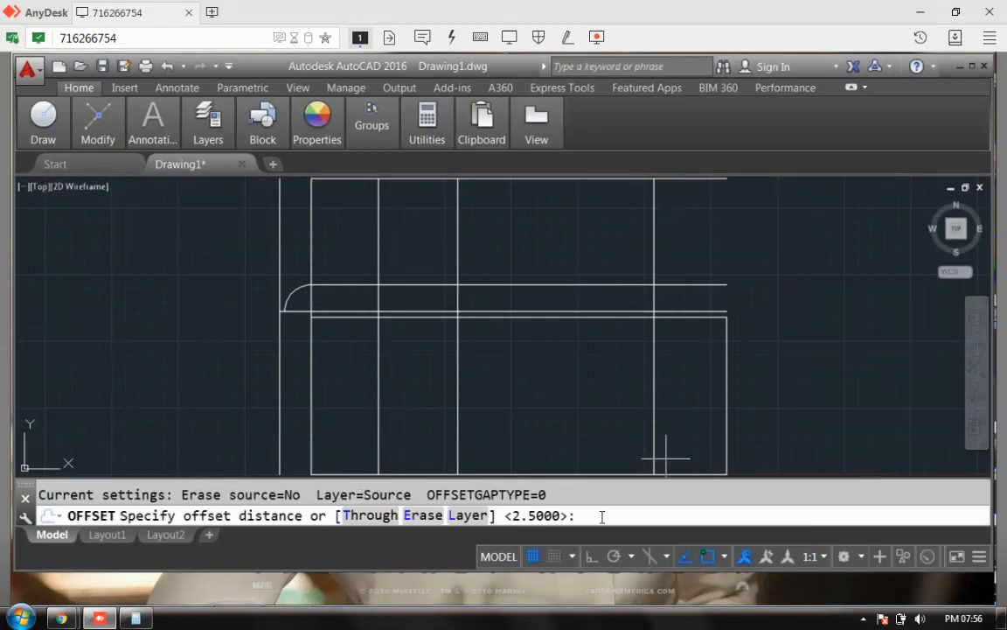
pyautogui.write('1.01')
pyautogui.press('Return')
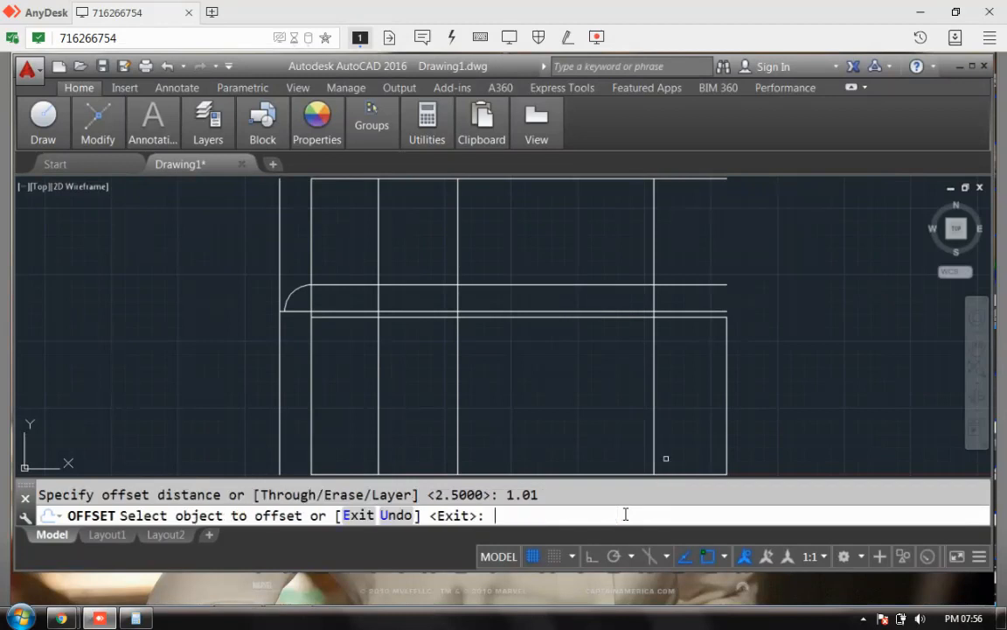
pyautogui.click(380, 240)
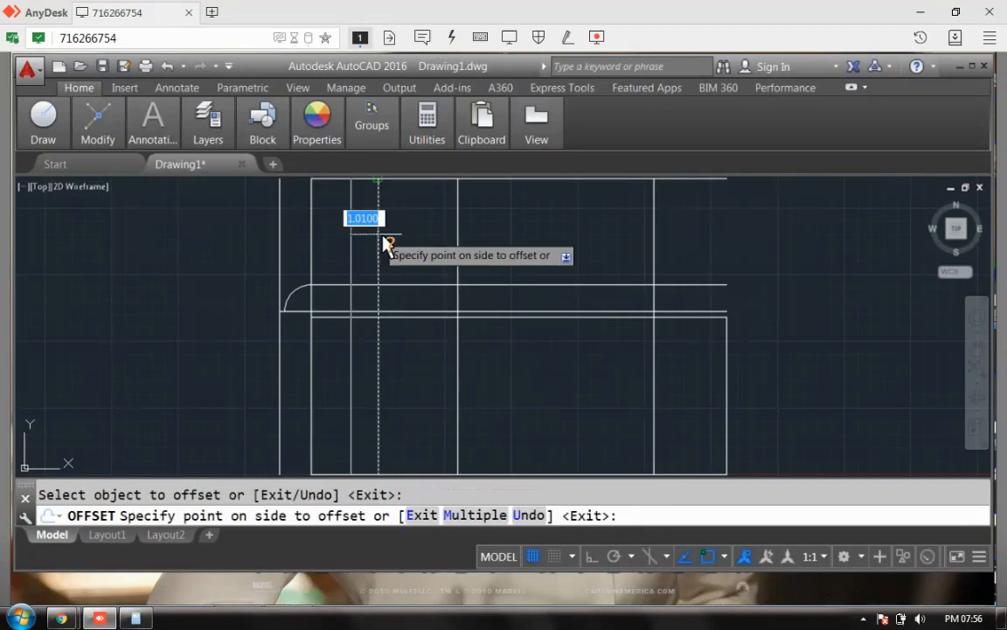
pyautogui.click(418, 246)
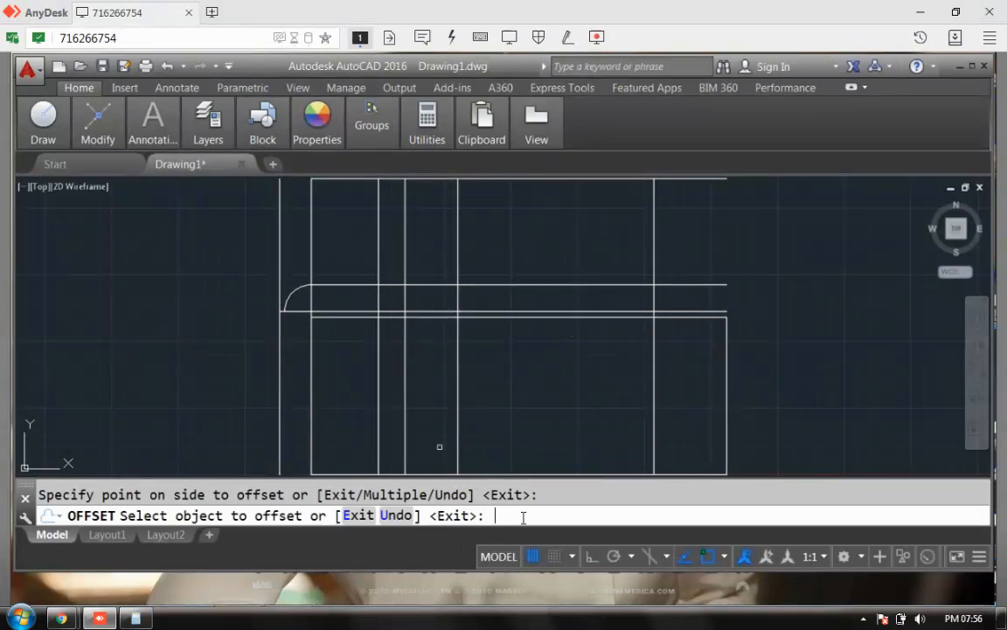
# Step: Restart OFFSET at 0.90 and copy the top and bottom outer walls inward
pyautogui.press('Escape')
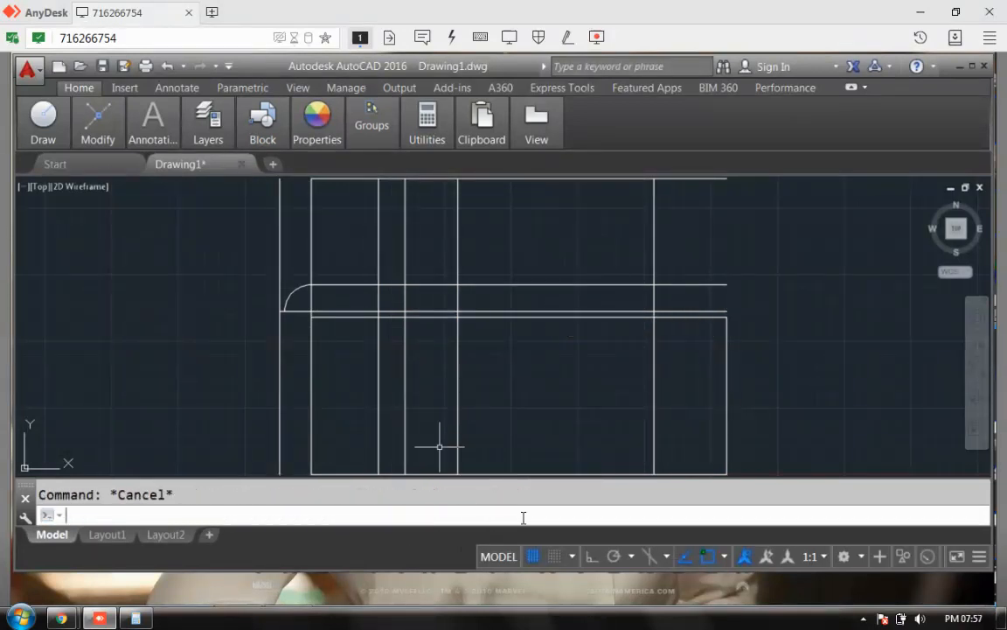
pyautogui.rightClick(840, 298)
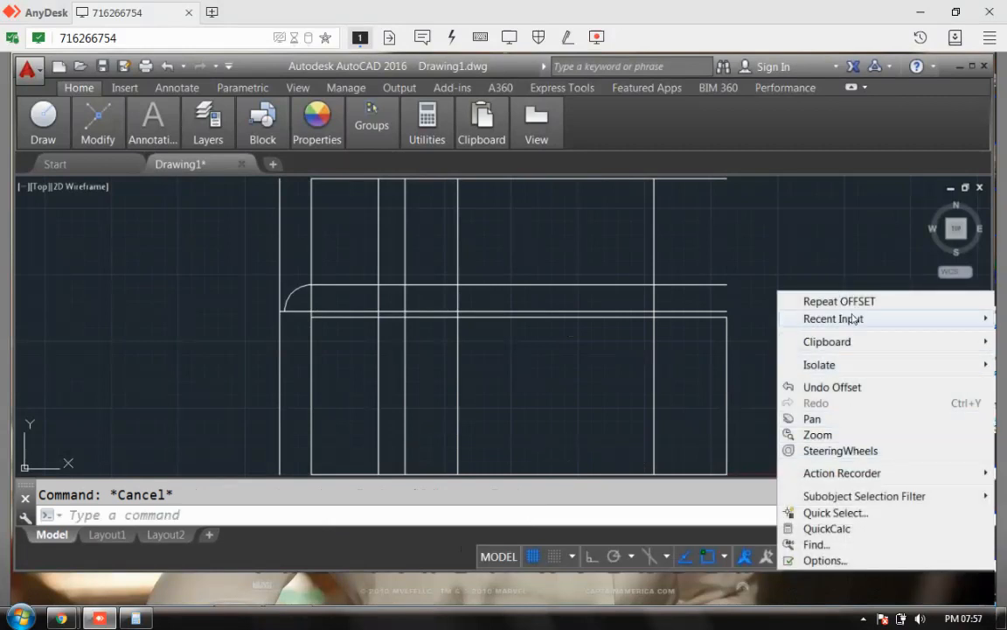
pyautogui.click(848, 300)
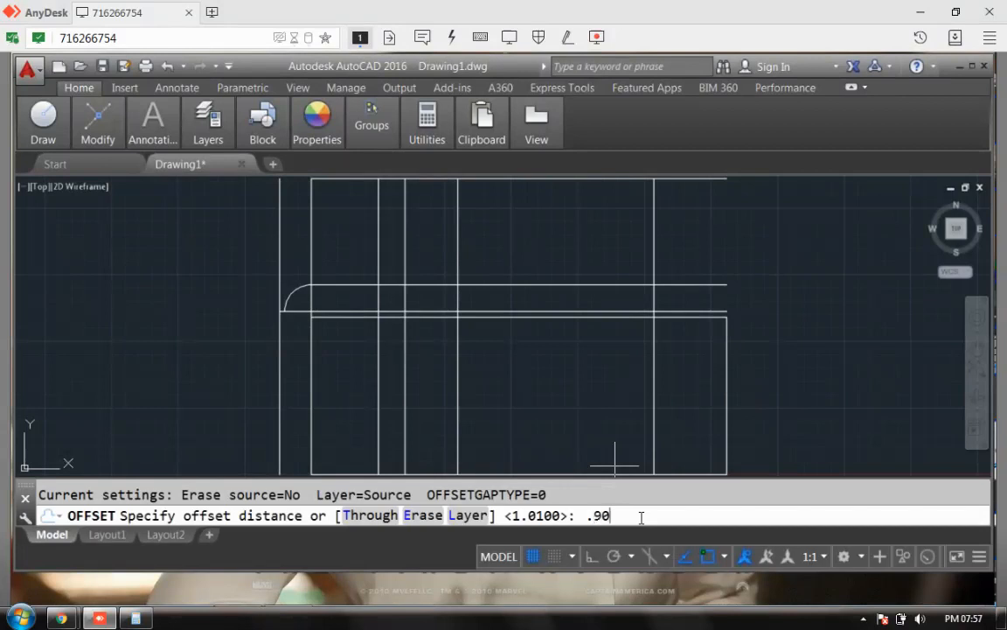
pyautogui.write('.90')
pyautogui.press('Return')
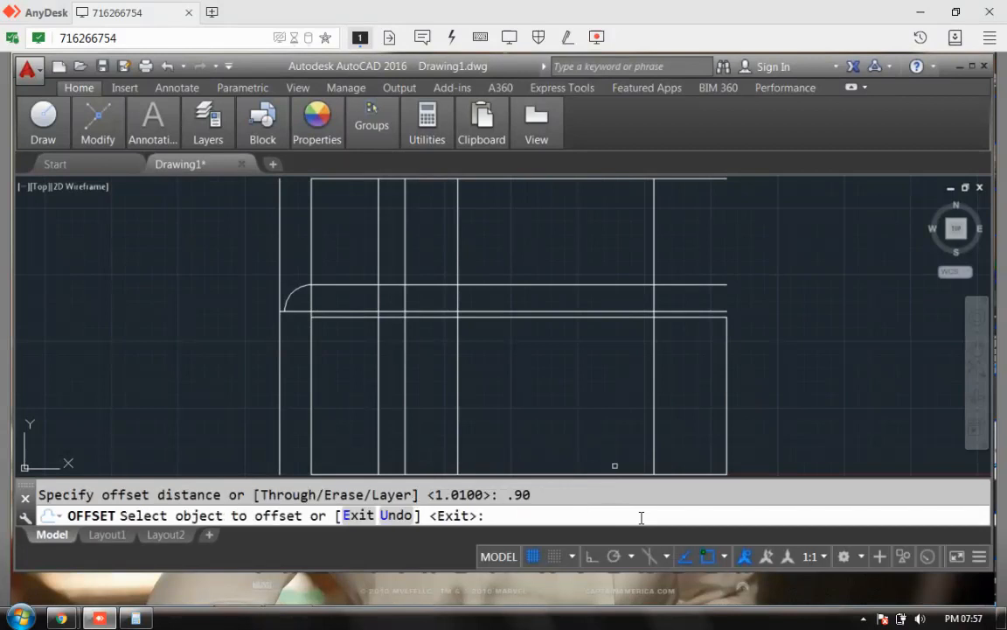
pyautogui.click(312, 250)
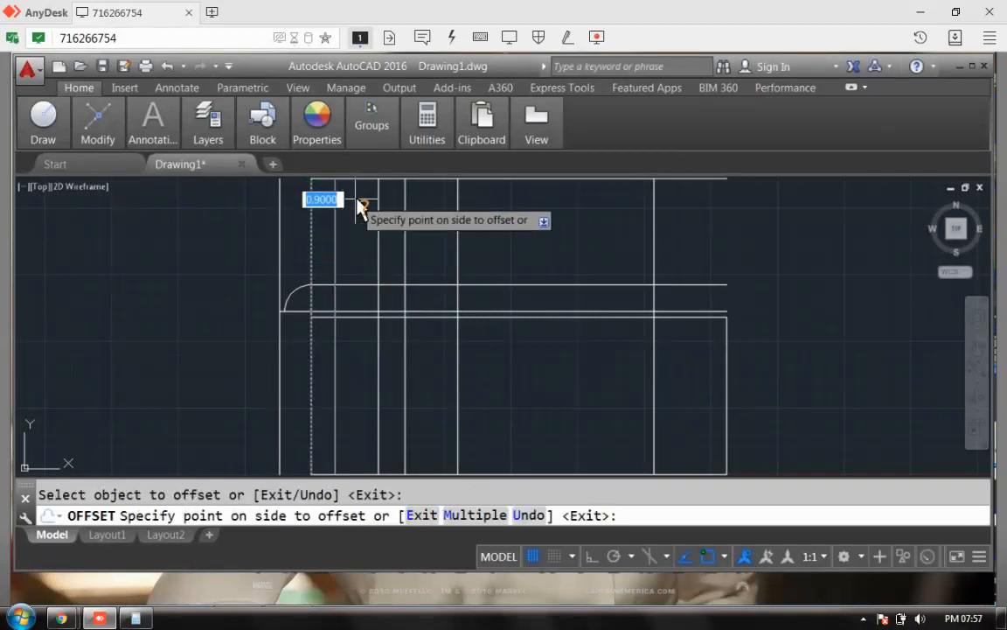
pyautogui.press('Return')
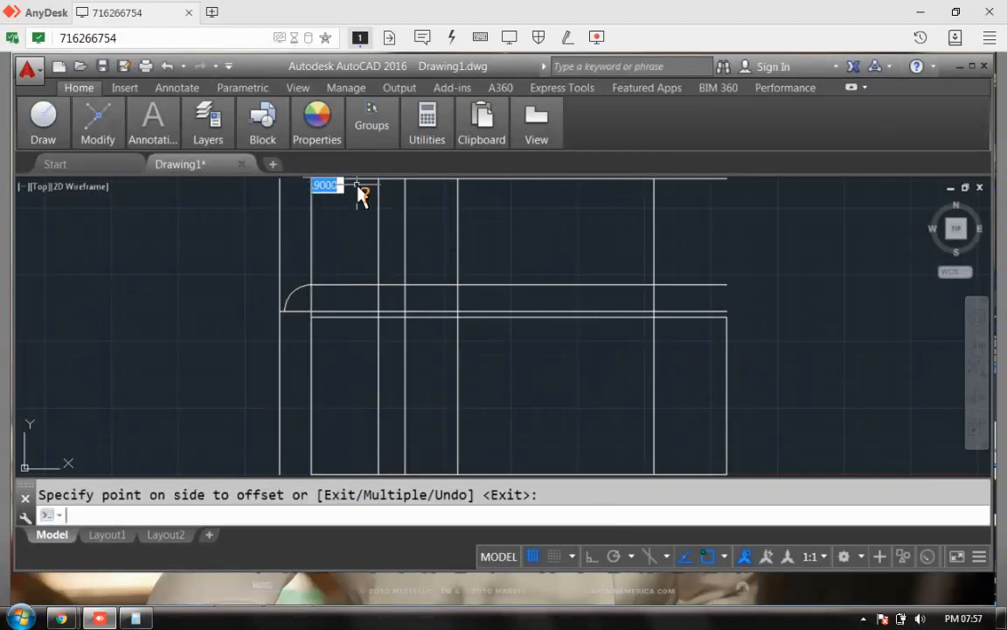
pyautogui.press('Return')
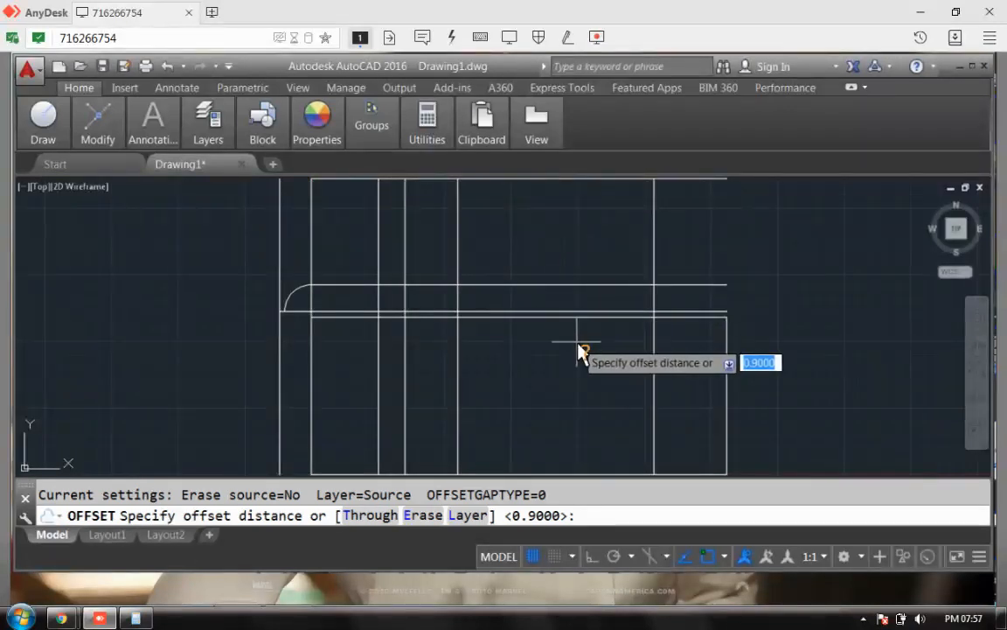
pyautogui.scroll(-1, 578, 345)
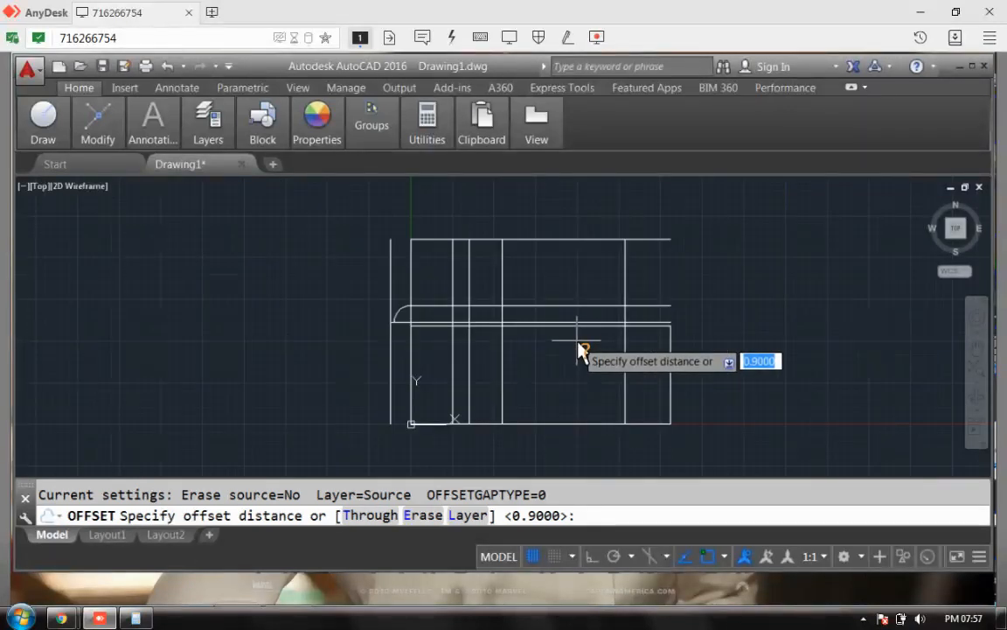
pyautogui.press('Return')
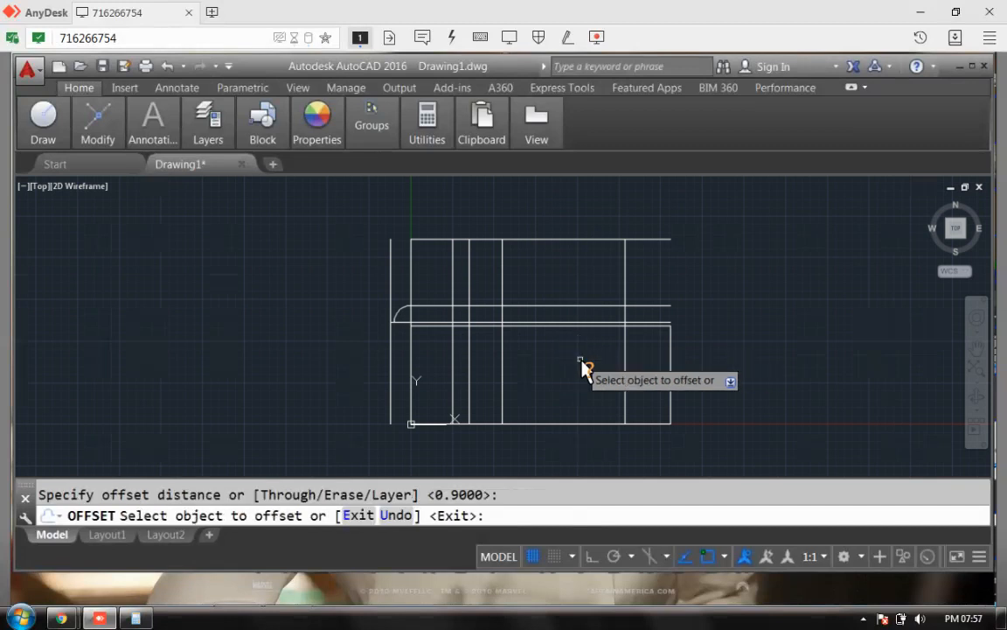
pyautogui.click(557, 241)
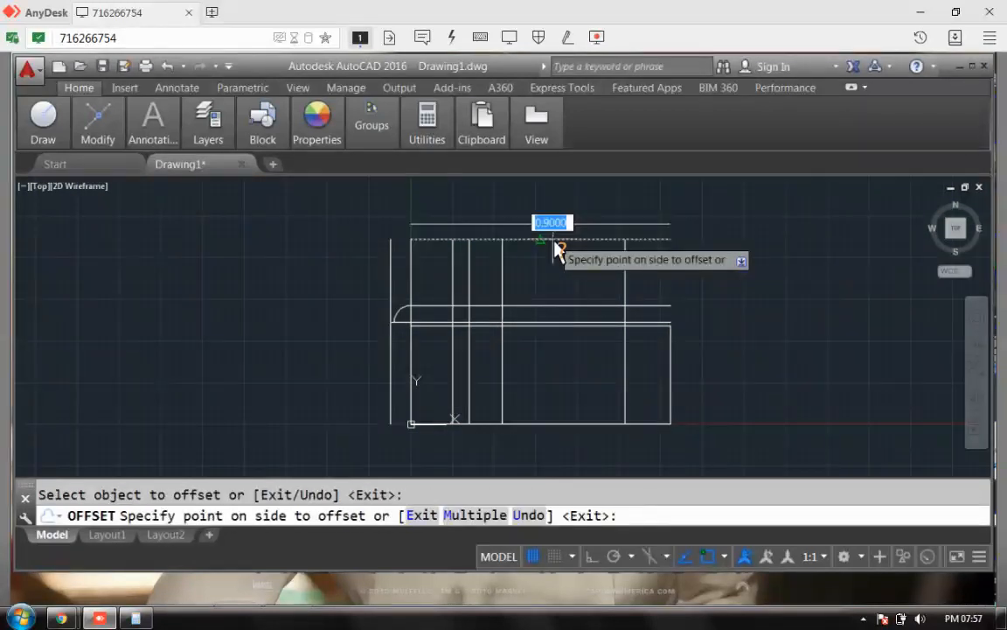
pyautogui.click(560, 261)
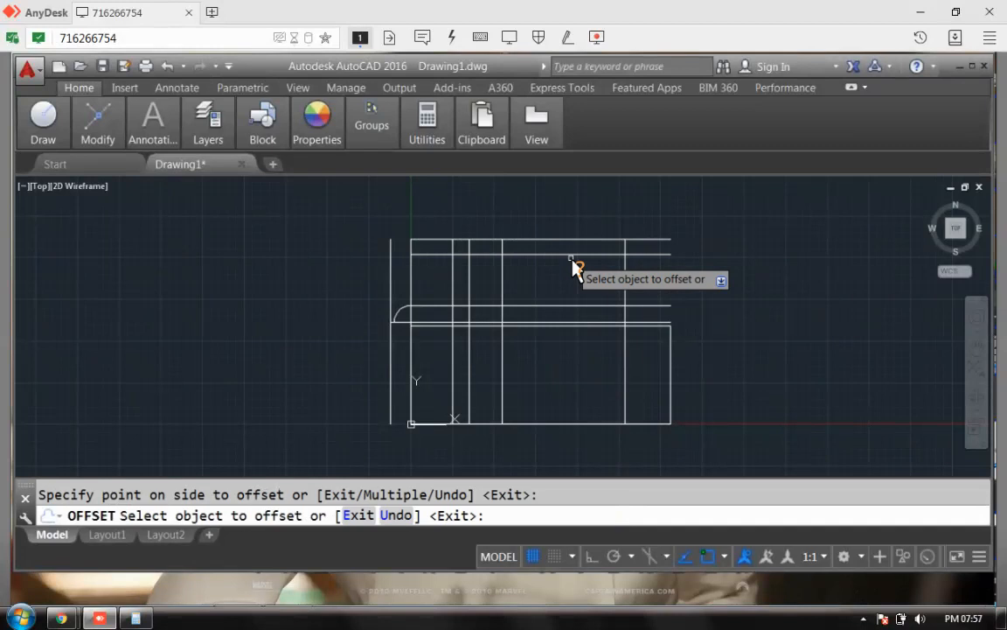
pyautogui.click(564, 425)
pyautogui.click(563, 404)
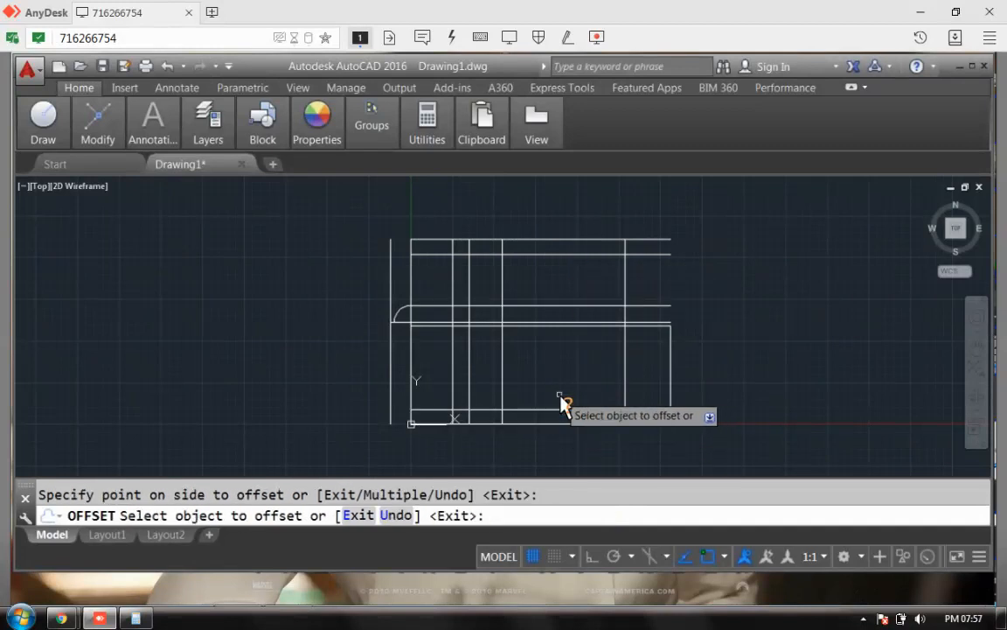
# Step: Offset the left, right and middle horizontal walls 0.9 inward
pyautogui.click(412, 395)
pyautogui.click(448, 400)
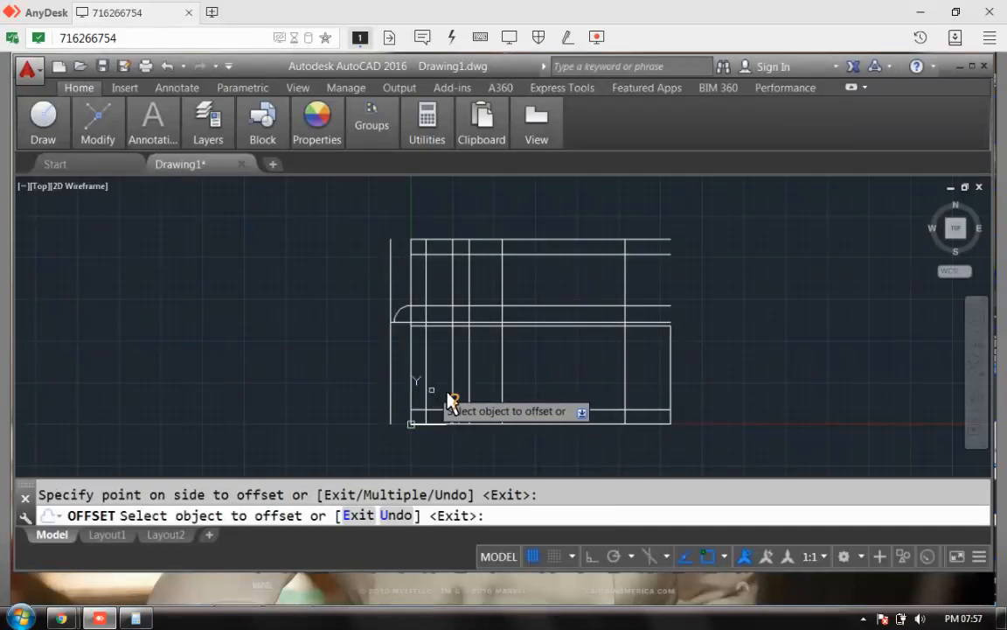
pyautogui.click(671, 395)
pyautogui.click(654, 395)
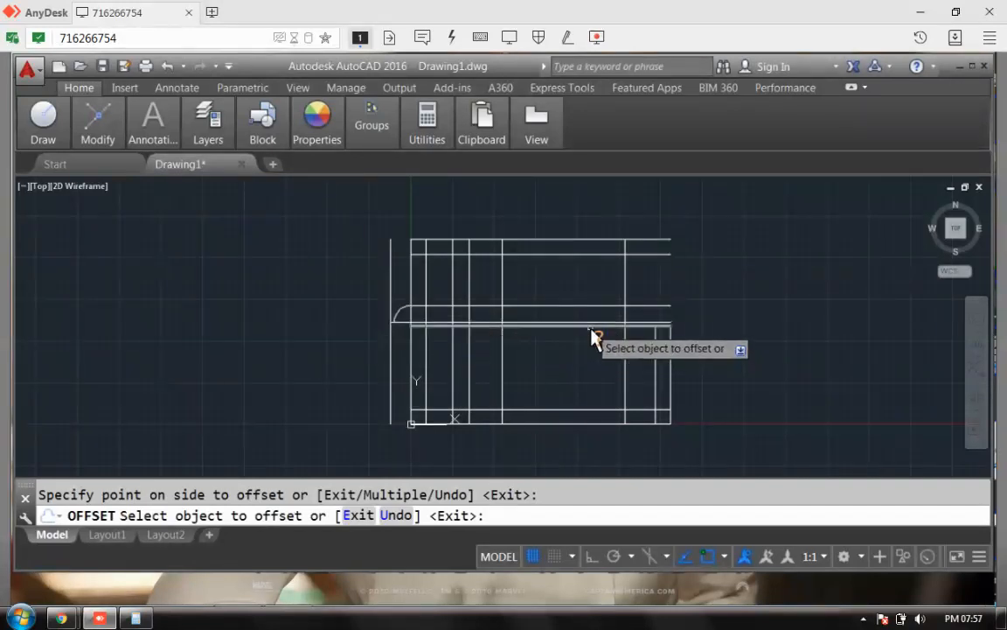
pyautogui.click(593, 328)
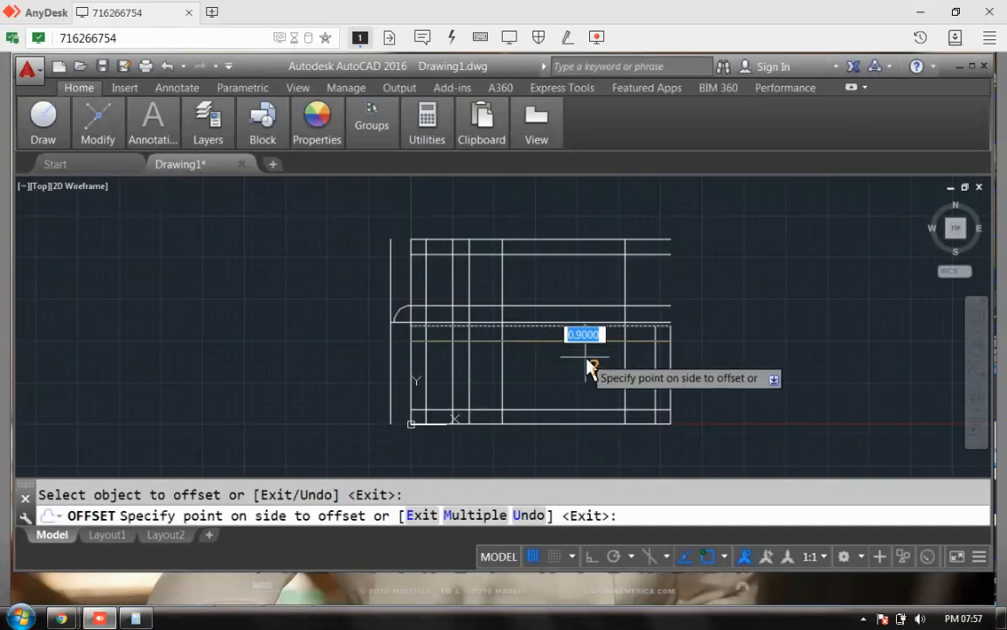
pyautogui.click(599, 380)
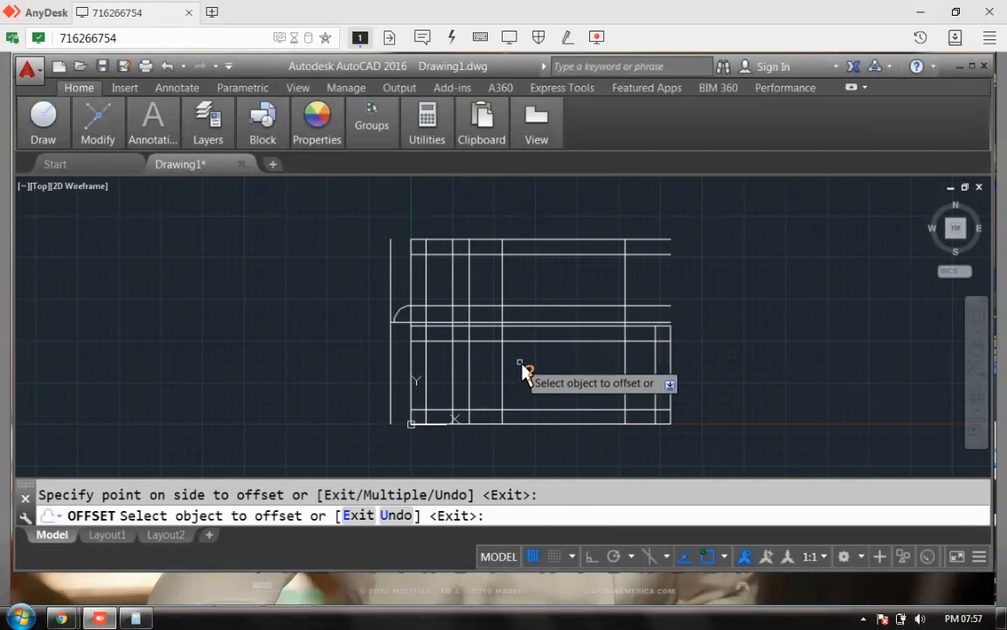
pyautogui.click(535, 342)
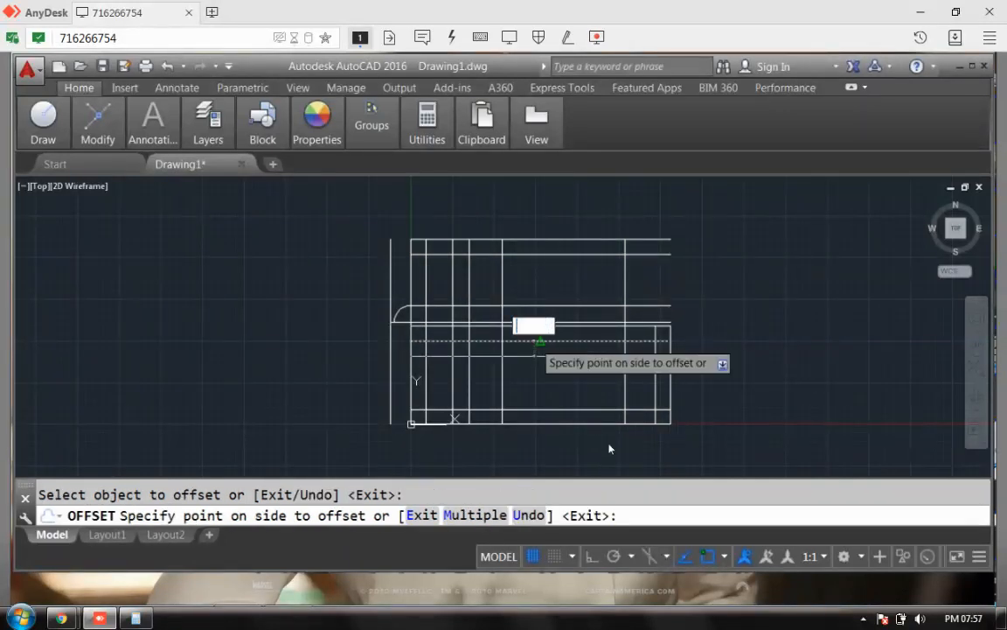
pyautogui.press('Escape')
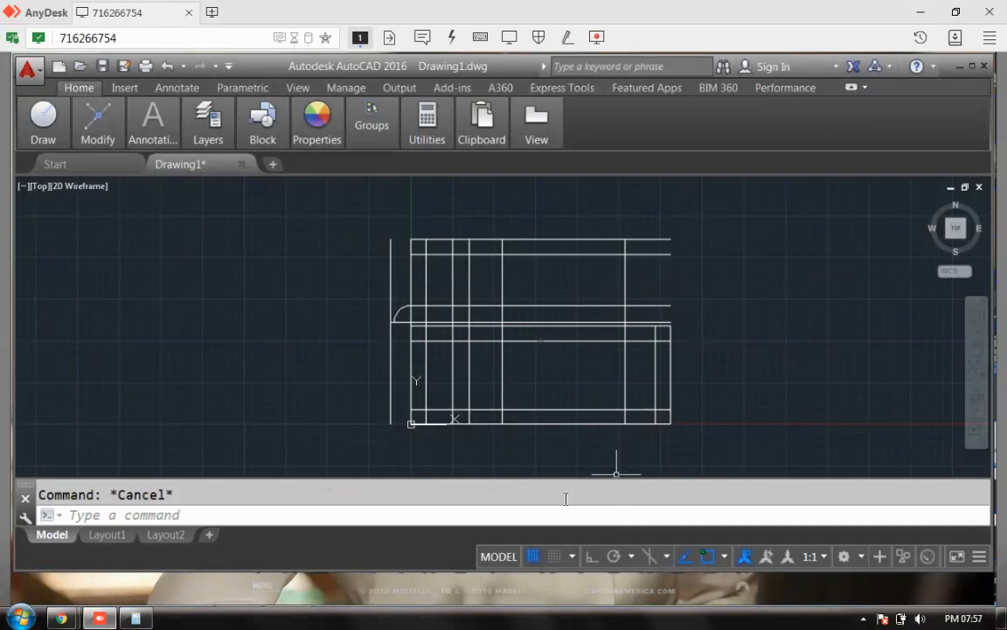
# Step: Delete the extra horizontal line and start OFFSET with a 0.60 distance
pyautogui.click(537, 342)
pyautogui.press('Delete')
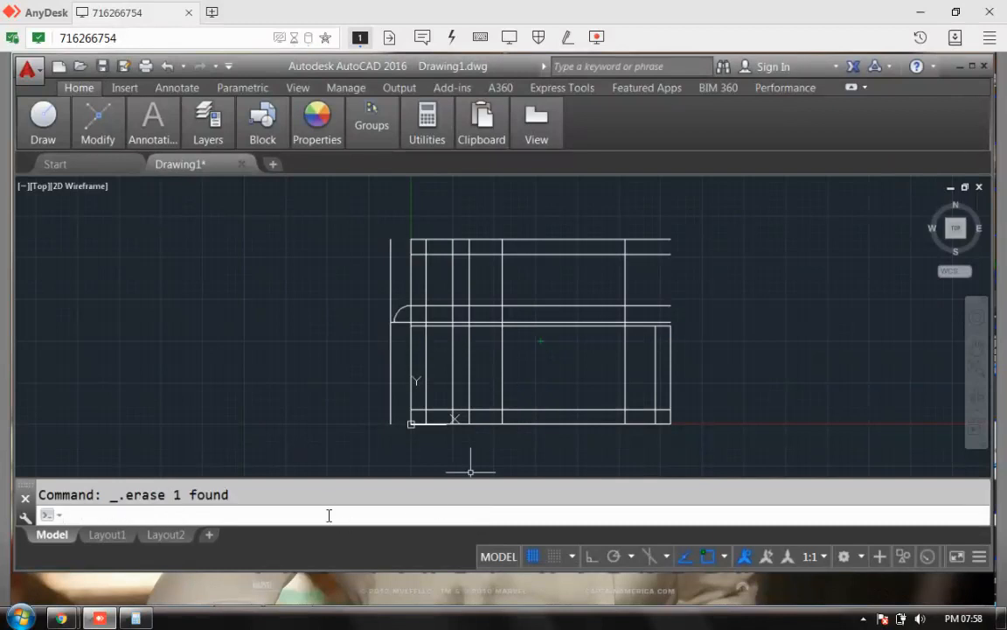
pyautogui.write('offs')
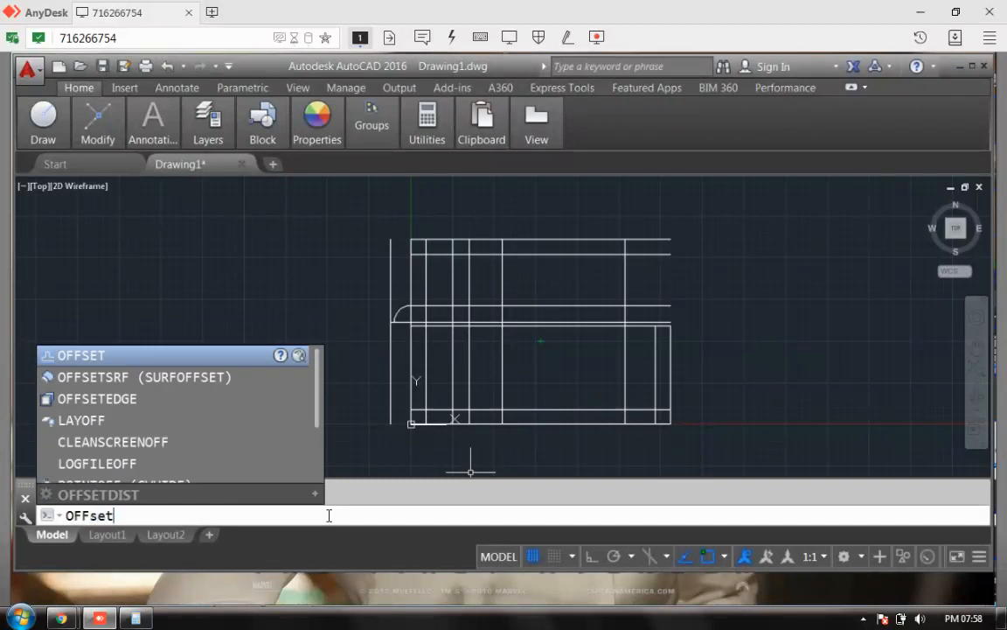
pyautogui.press('Return')
pyautogui.write('.06')
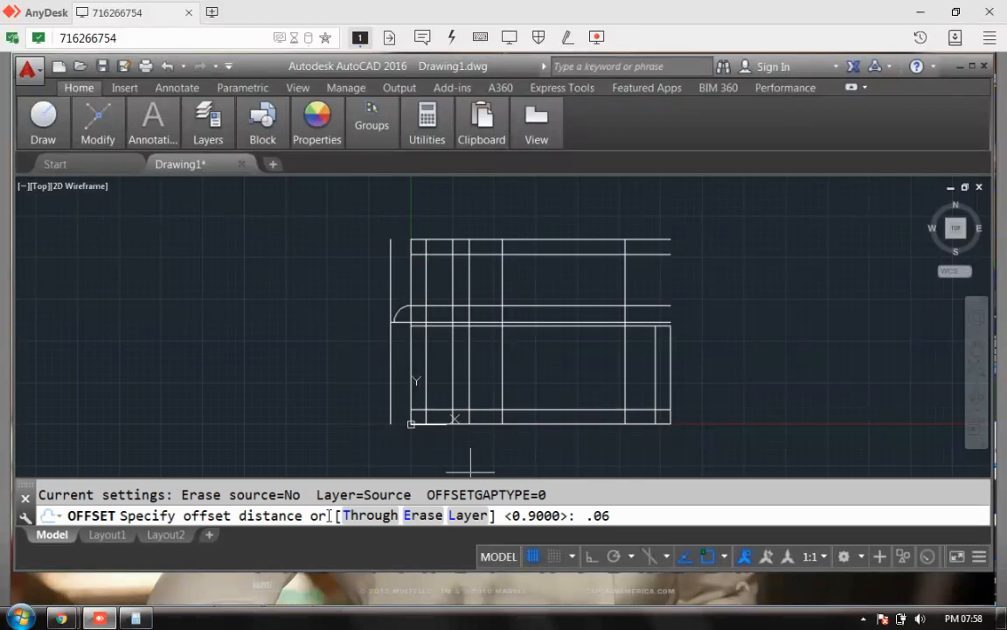
pyautogui.press('BackSpace')
pyautogui.press('BackSpace')
pyautogui.write('60')
pyautogui.press('Return')
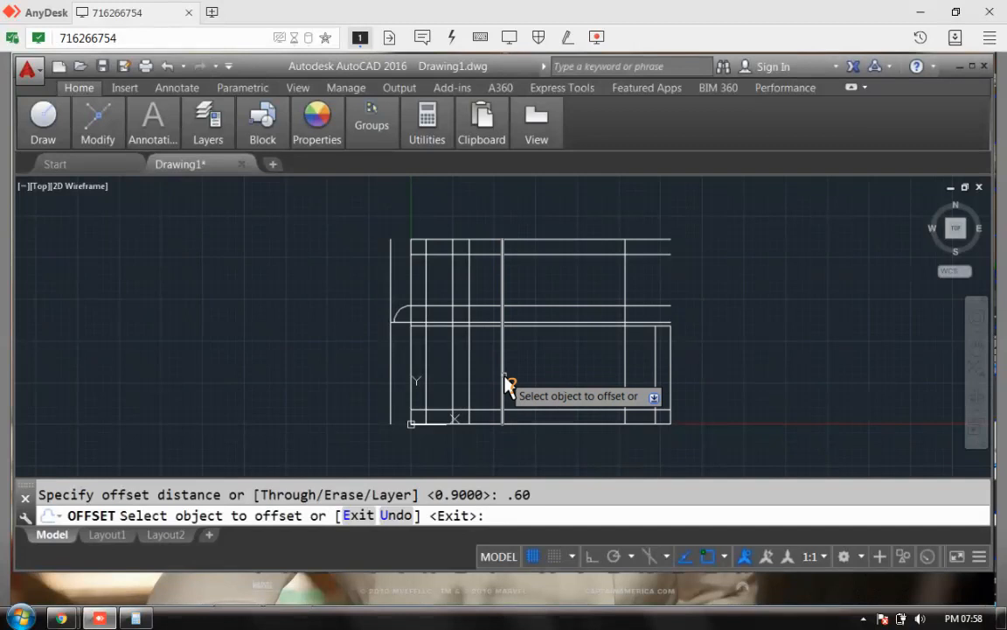
# Step: Offset the middle horizontal wall down and the inner vertical line right by 0.60
pyautogui.click(505, 383)
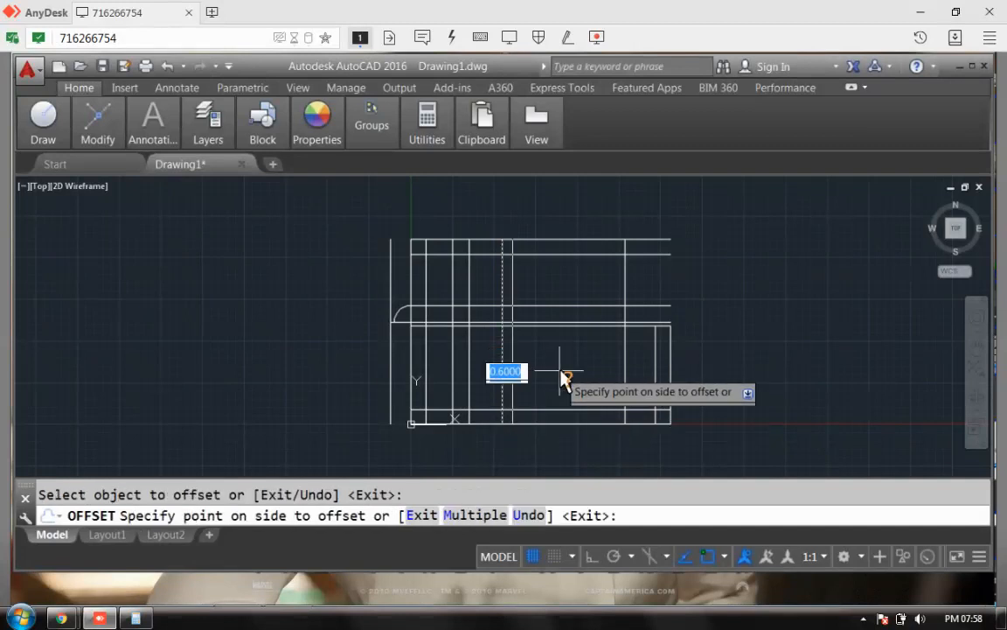
pyautogui.press('Return')
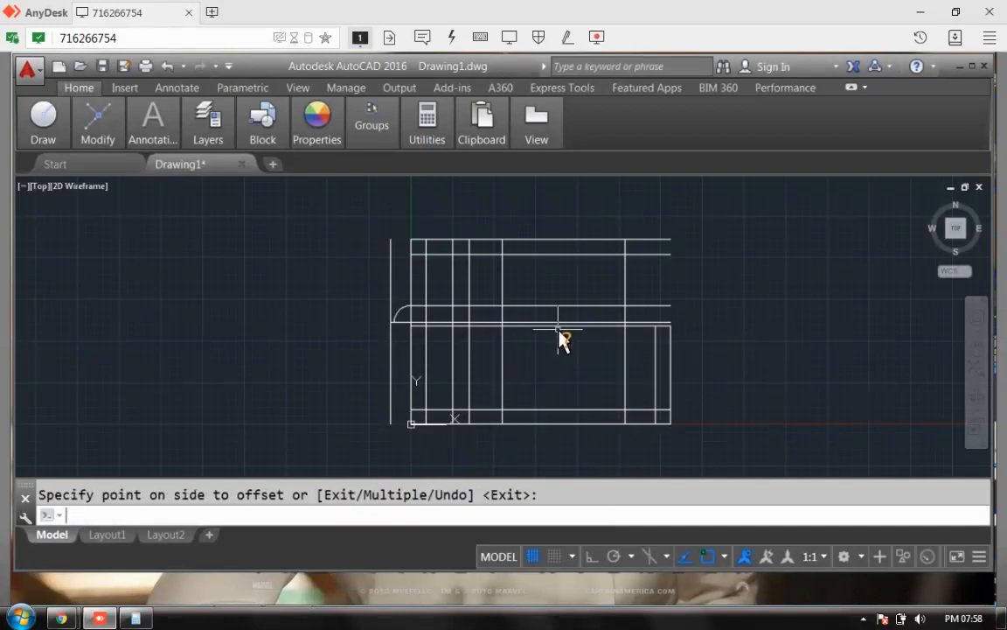
pyautogui.press('Return')
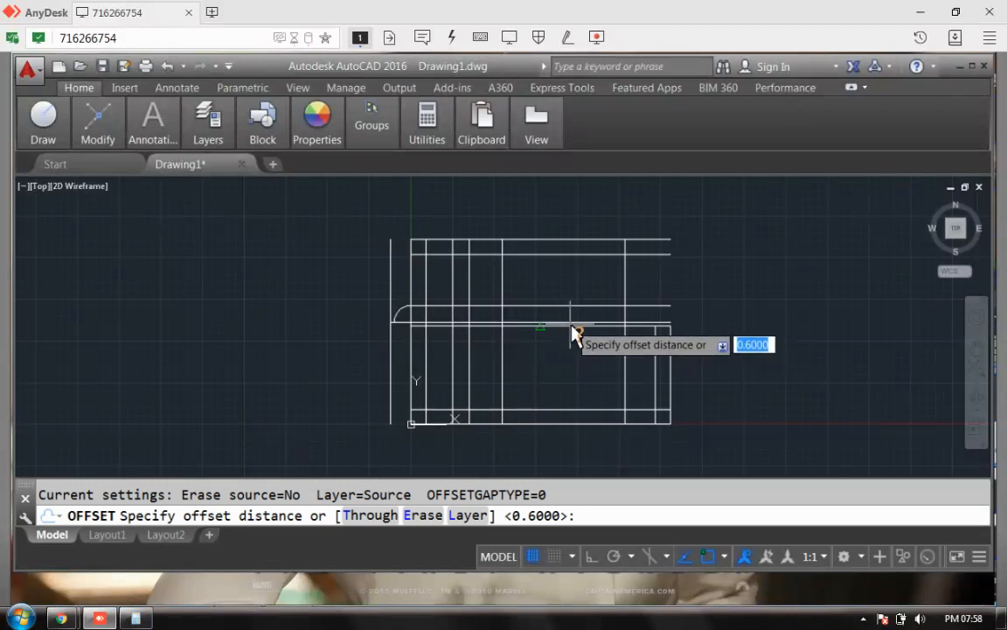
pyautogui.press('Return')
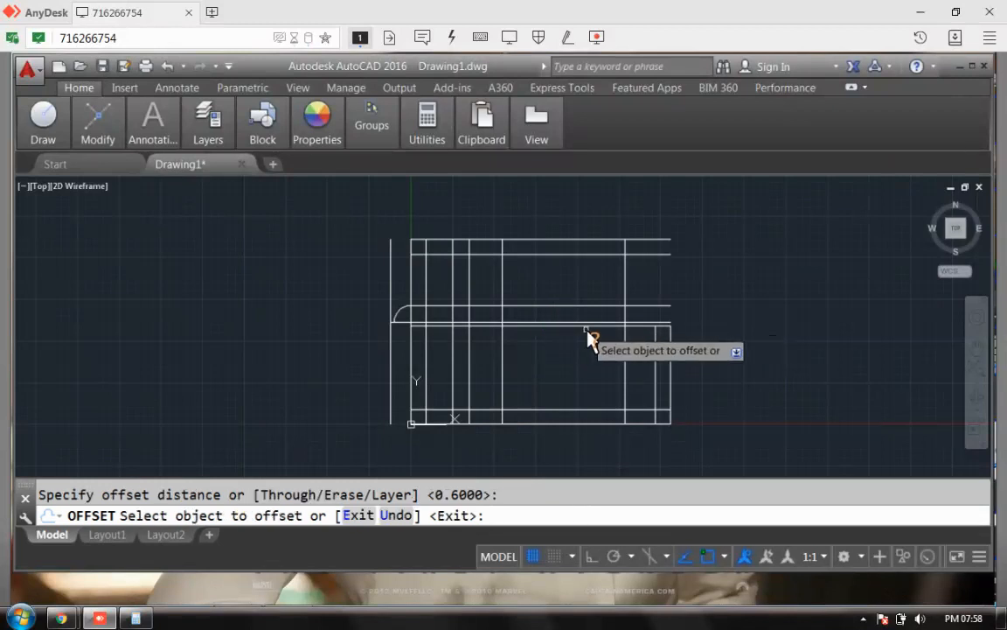
pyautogui.click(587, 330)
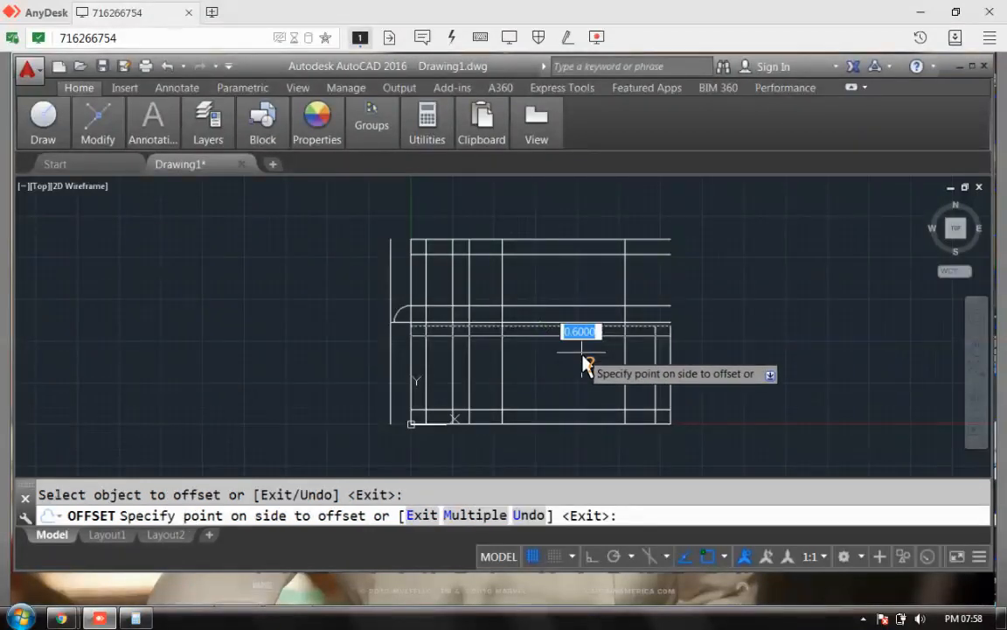
pyautogui.click(584, 357)
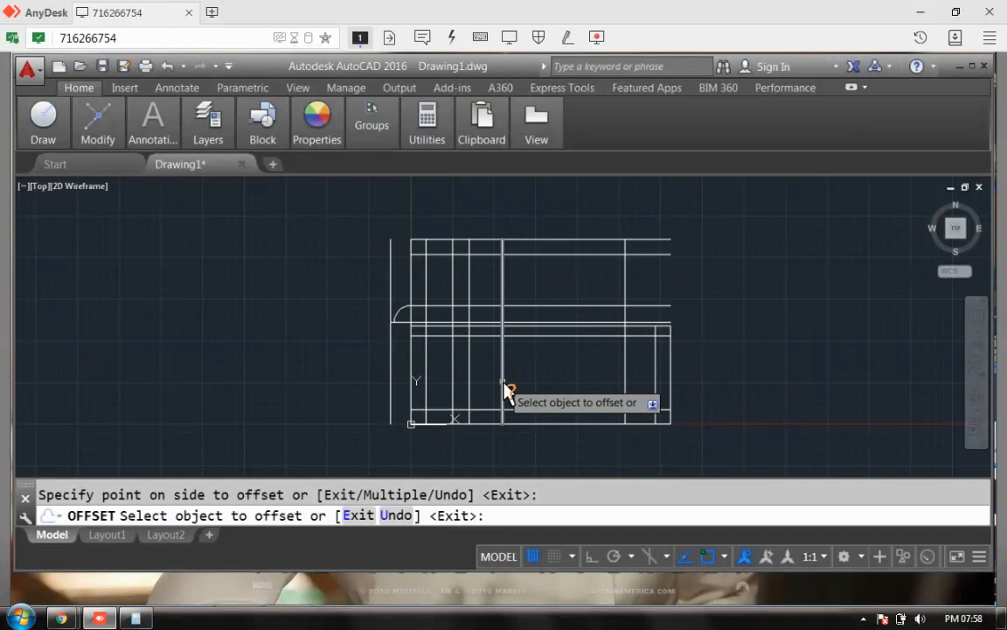
pyautogui.click(505, 391)
pyautogui.click(531, 391)
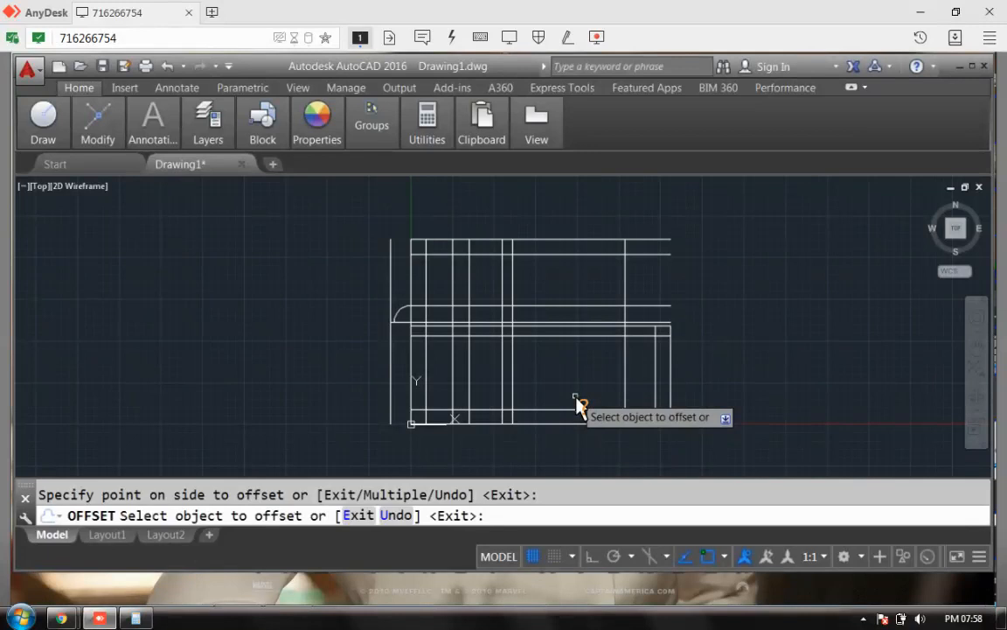
pyautogui.press('Escape')
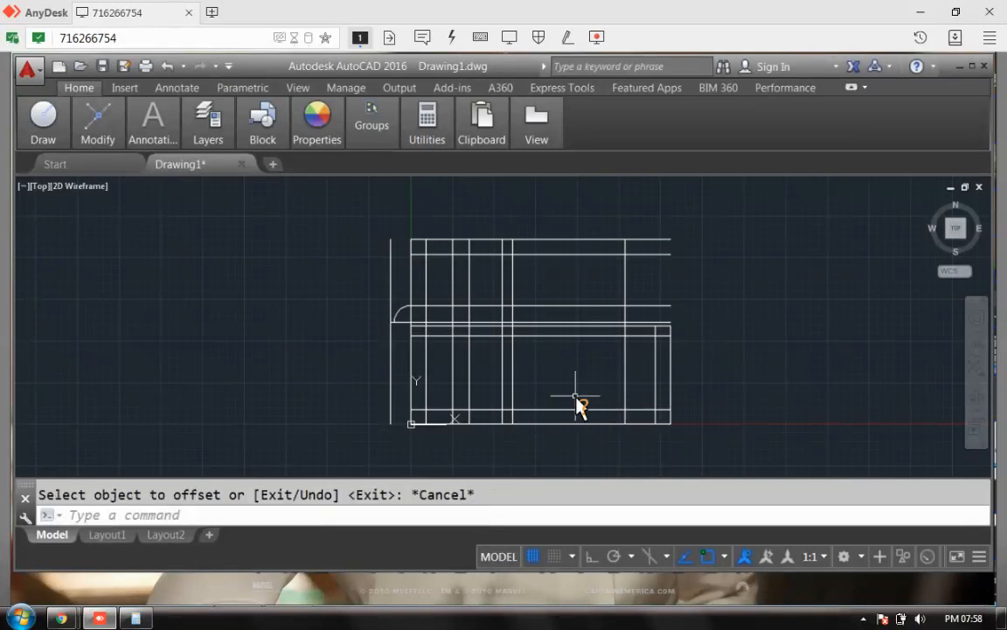
pyautogui.click(259, 520)
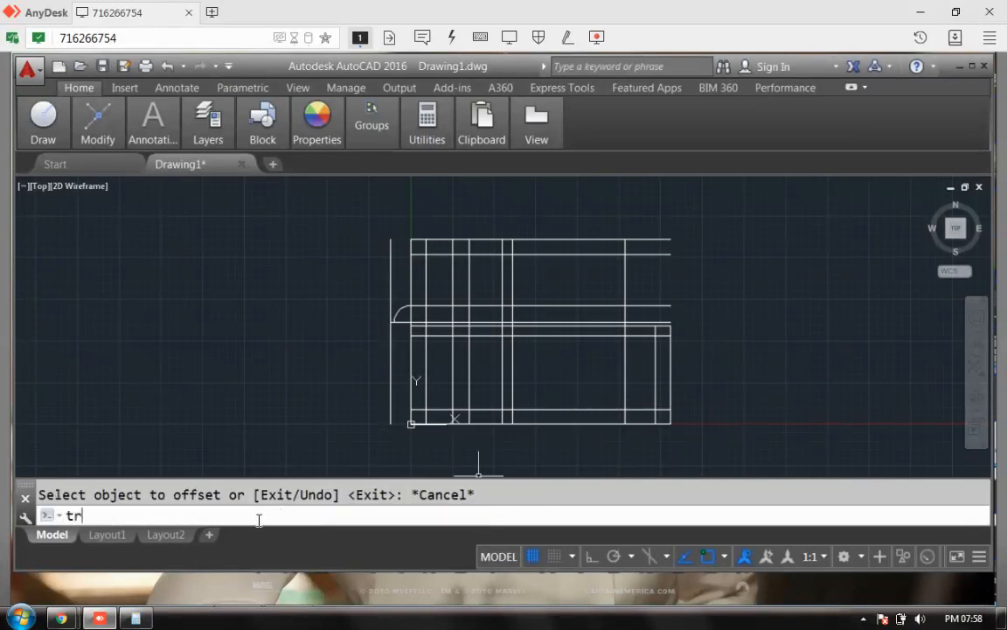
# Step: Trim the three top wall lines' overhanging ends back to the right vertical wall
pyautogui.press('Return')
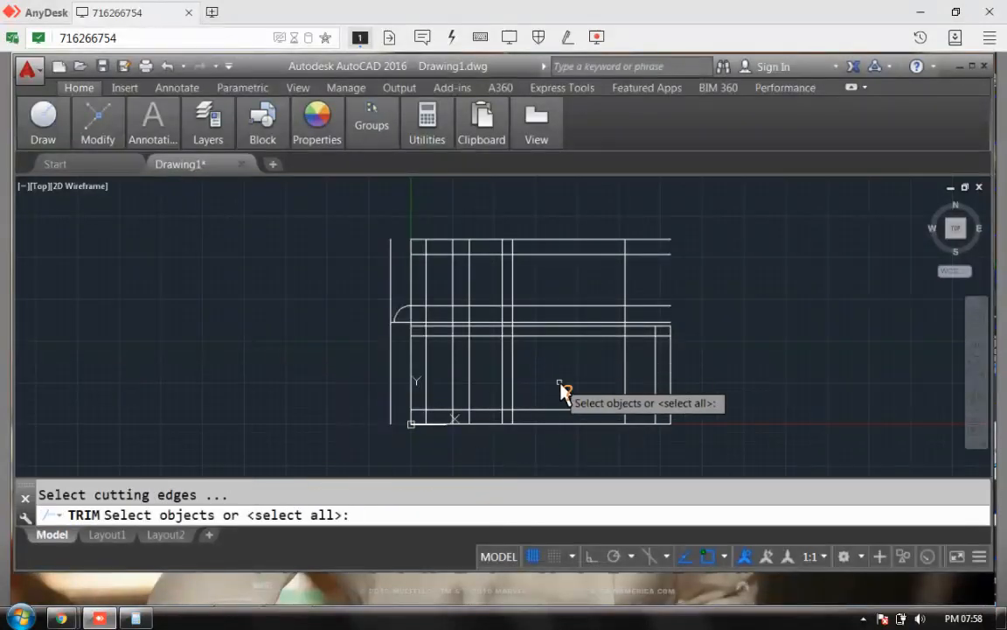
pyautogui.click(626, 292)
pyautogui.press('Return')
pyautogui.click(648, 240)
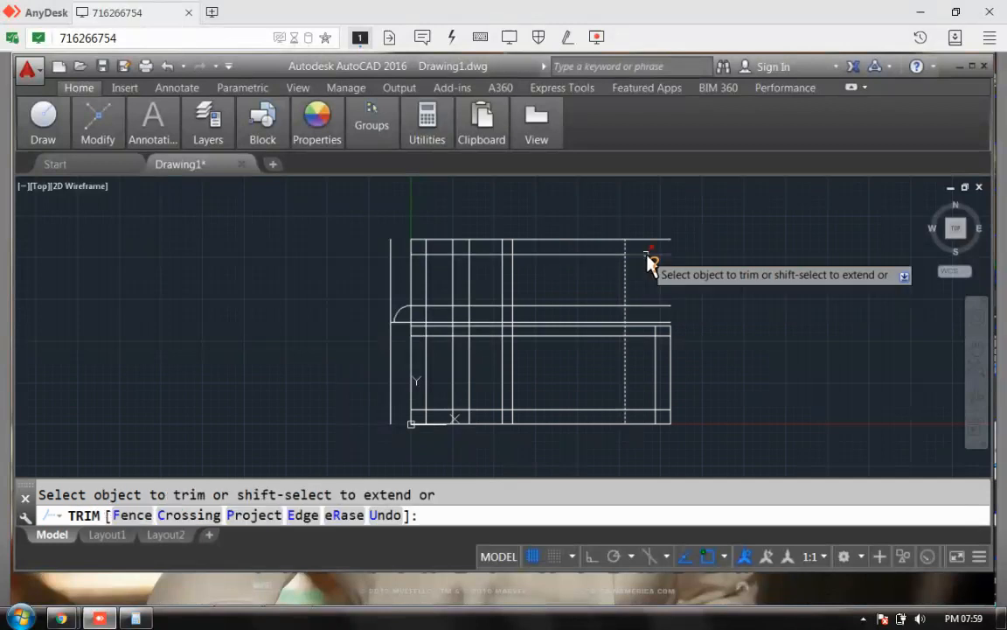
pyautogui.click(647, 255)
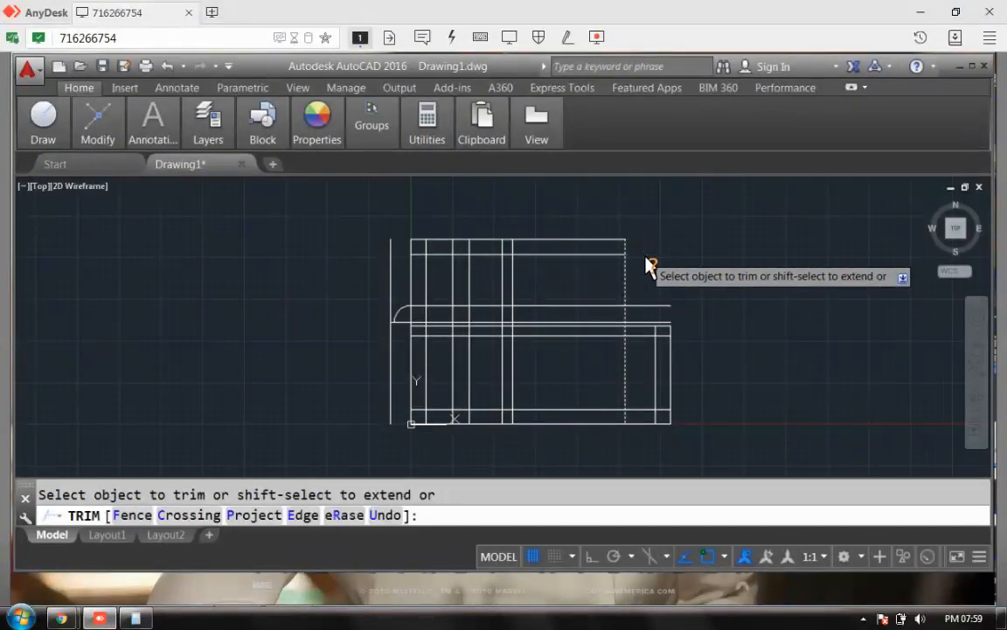
pyautogui.click(652, 309)
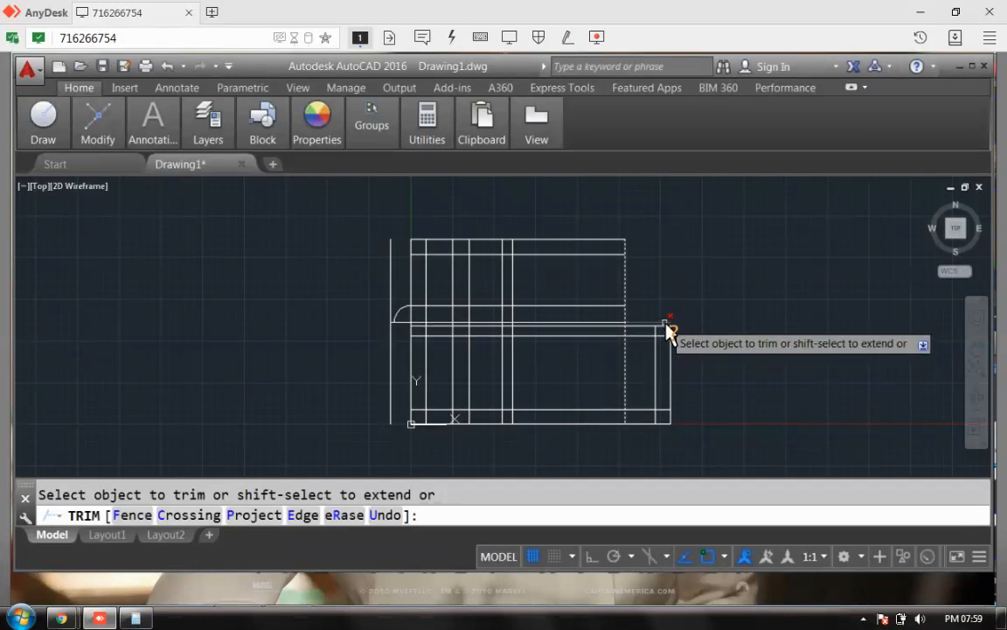
pyautogui.press('Return')
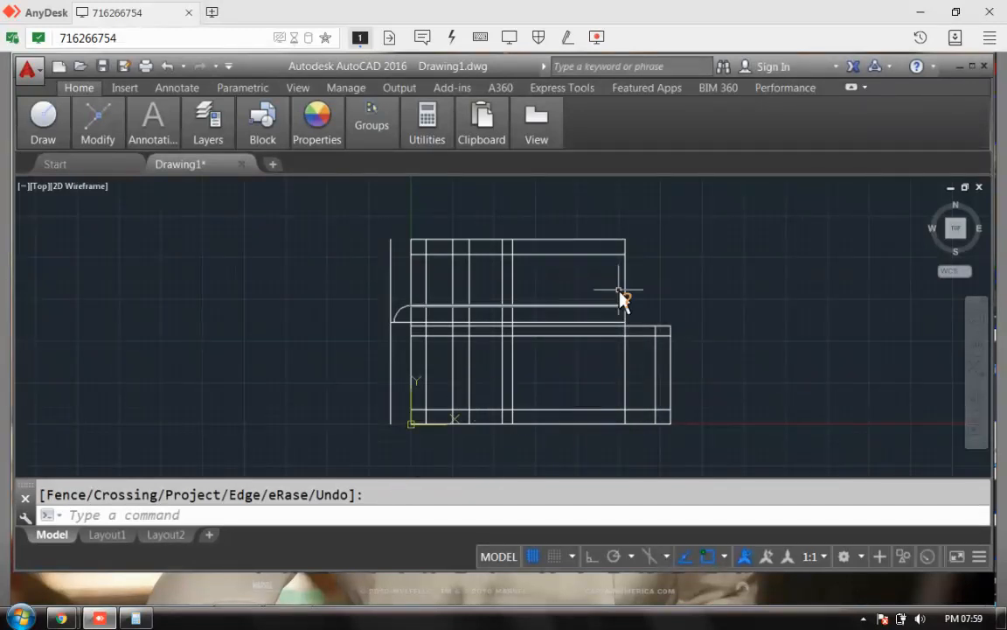
# Step: Trim away the vertical wall line below the lower block's top line
pyautogui.rightClick(753, 267)
pyautogui.click(783, 270)
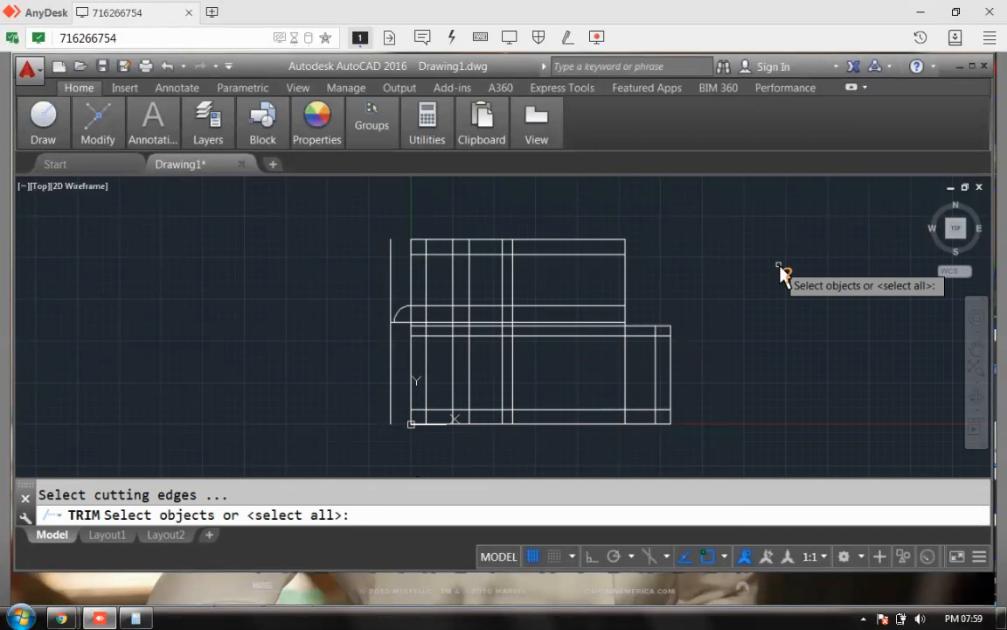
pyautogui.click(642, 330)
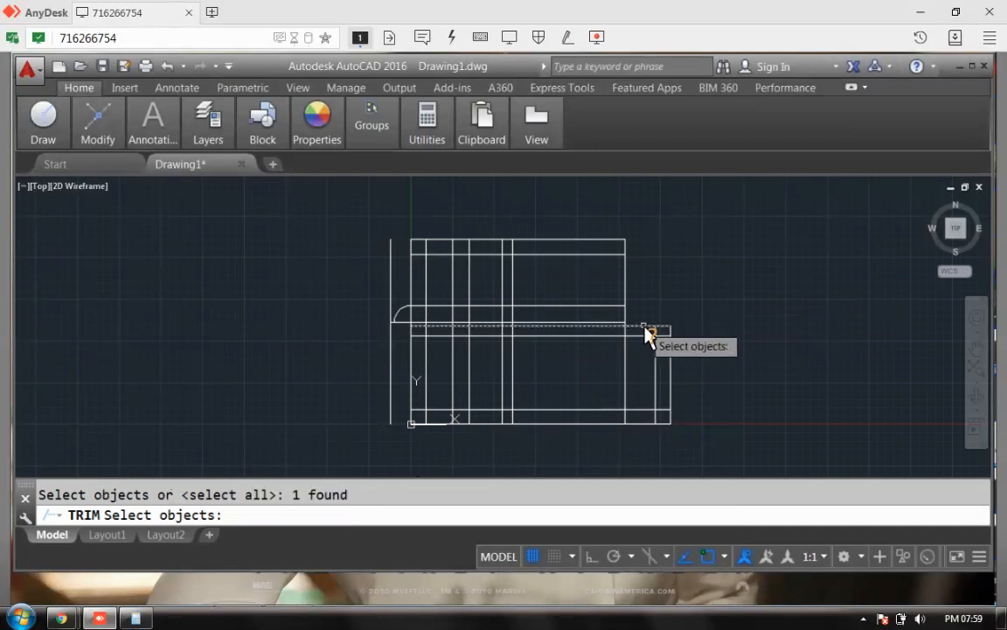
pyautogui.press('Return')
pyautogui.click(626, 375)
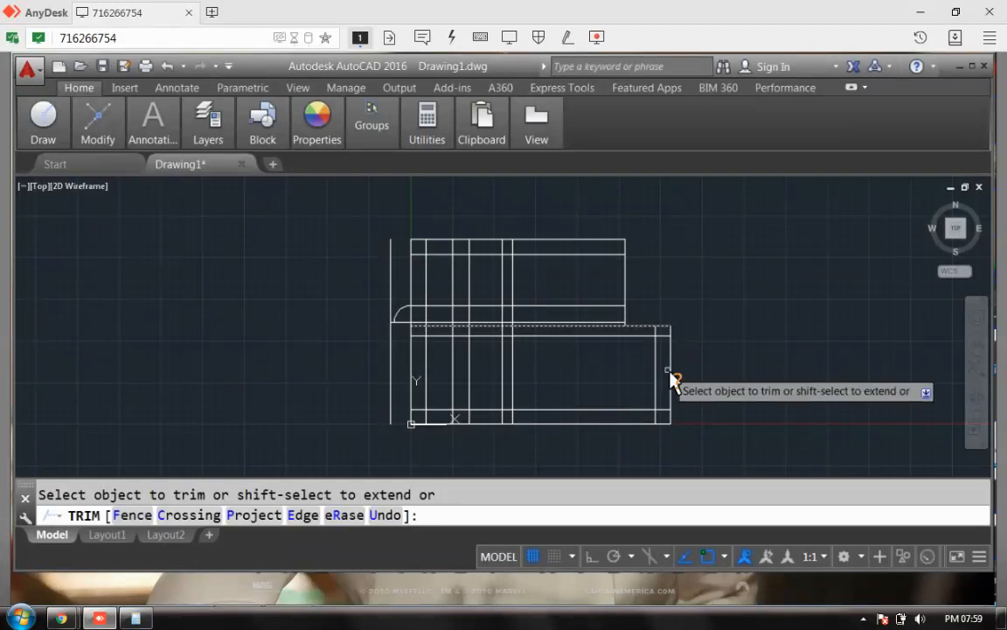
pyautogui.press('Return')
pyautogui.rightClick(726, 268)
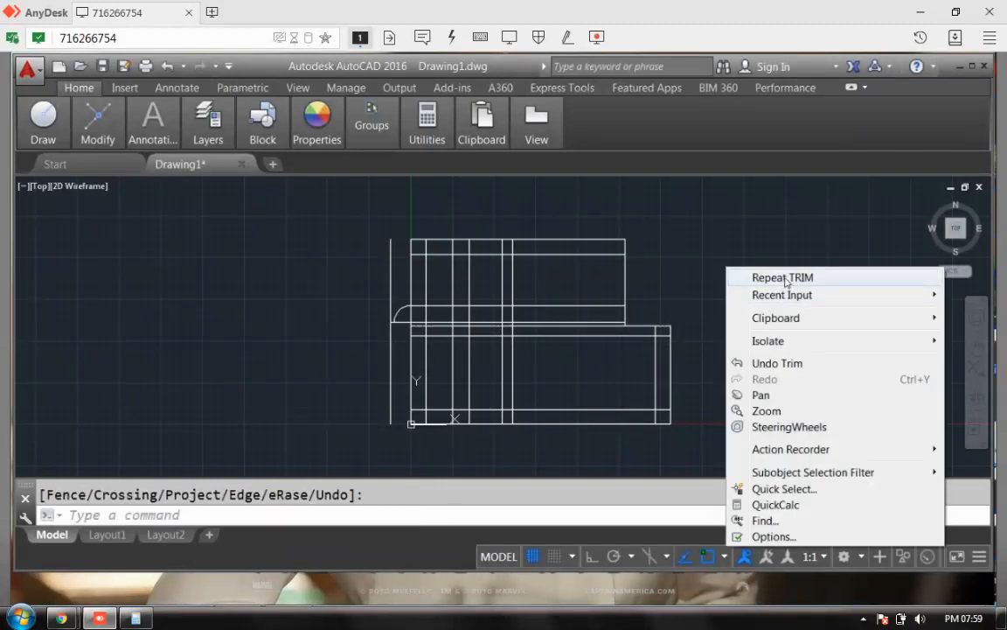
# Step: Repeat TRIM using the upper and lower horizontal wall lines as cutting edges
pyautogui.click(784, 278)
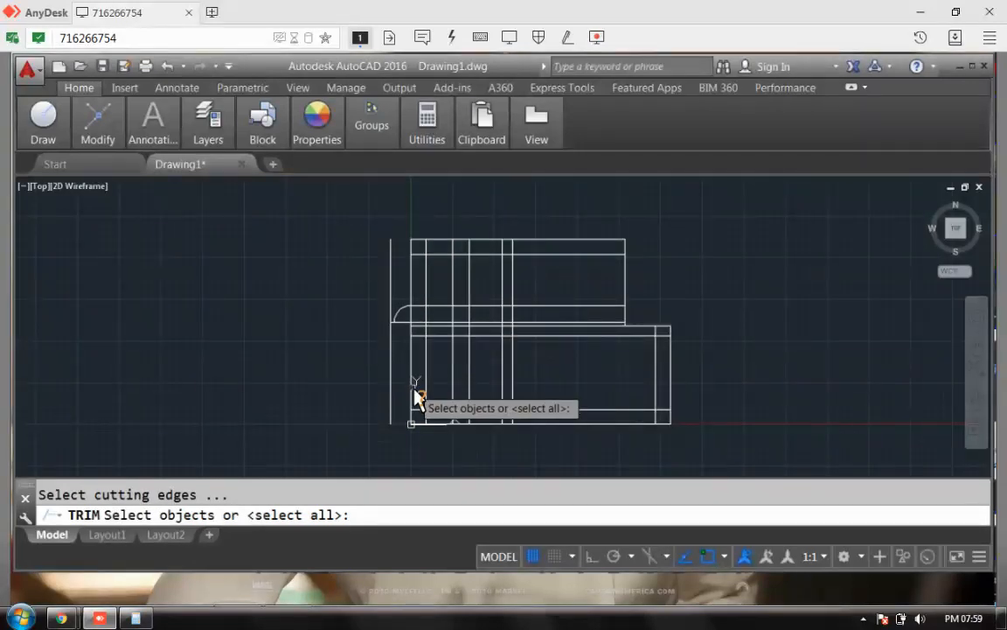
pyautogui.click(423, 318)
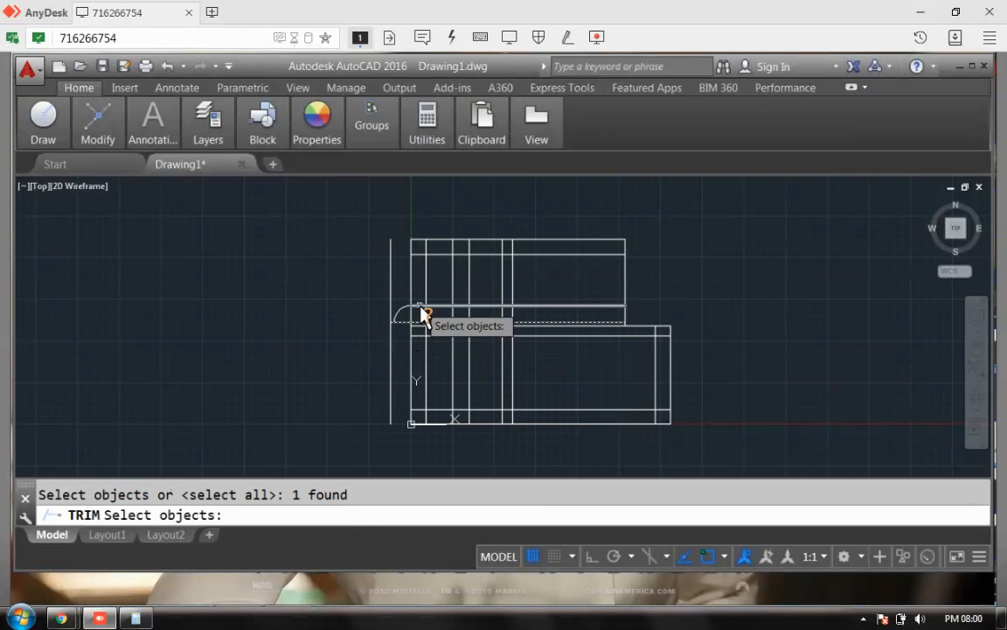
pyautogui.click(422, 311)
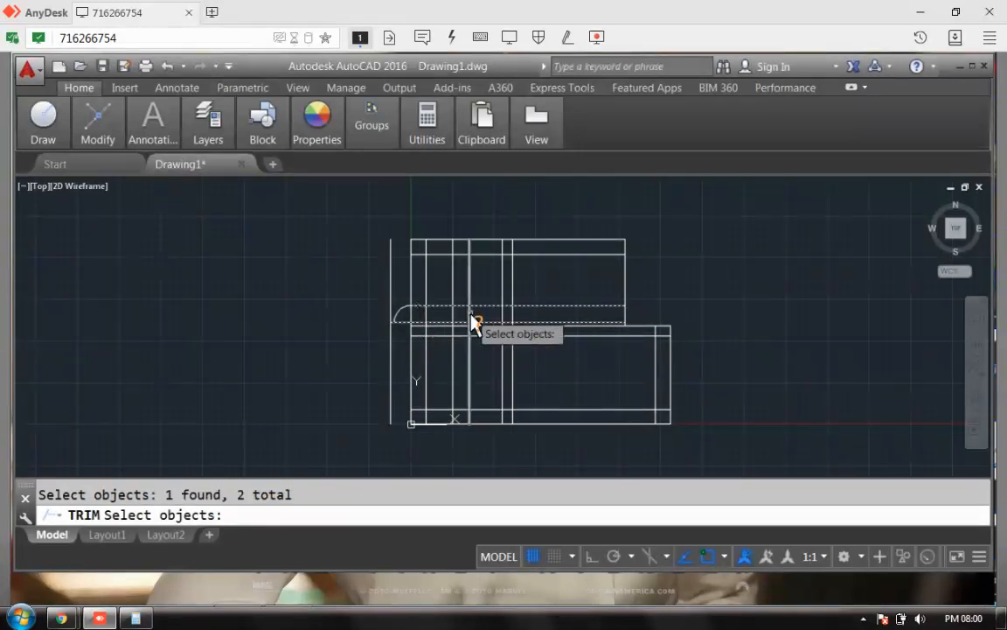
pyautogui.press('Return')
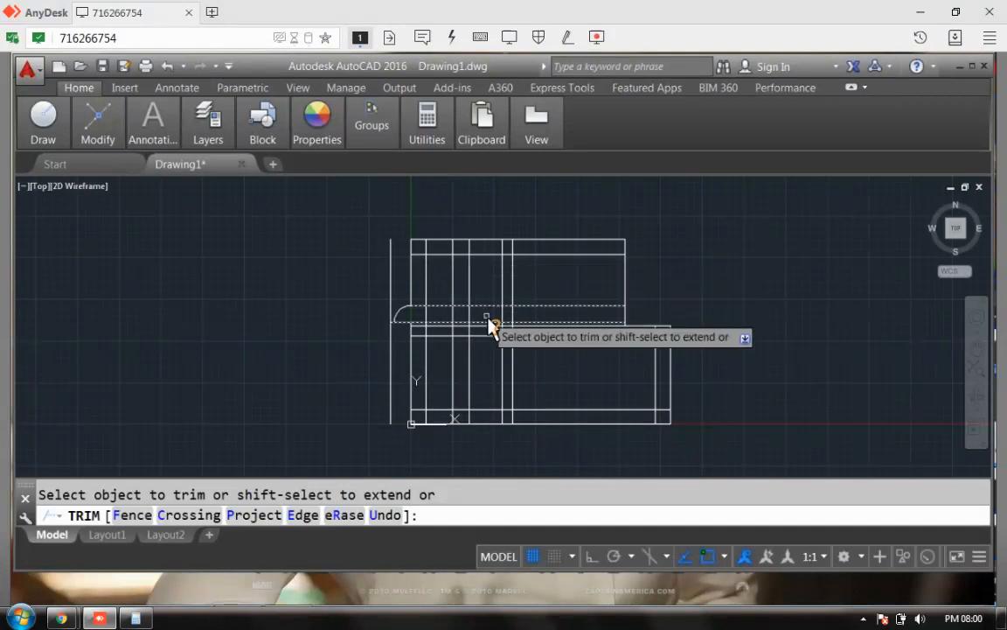
pyautogui.press('Return')
pyautogui.press('Return')
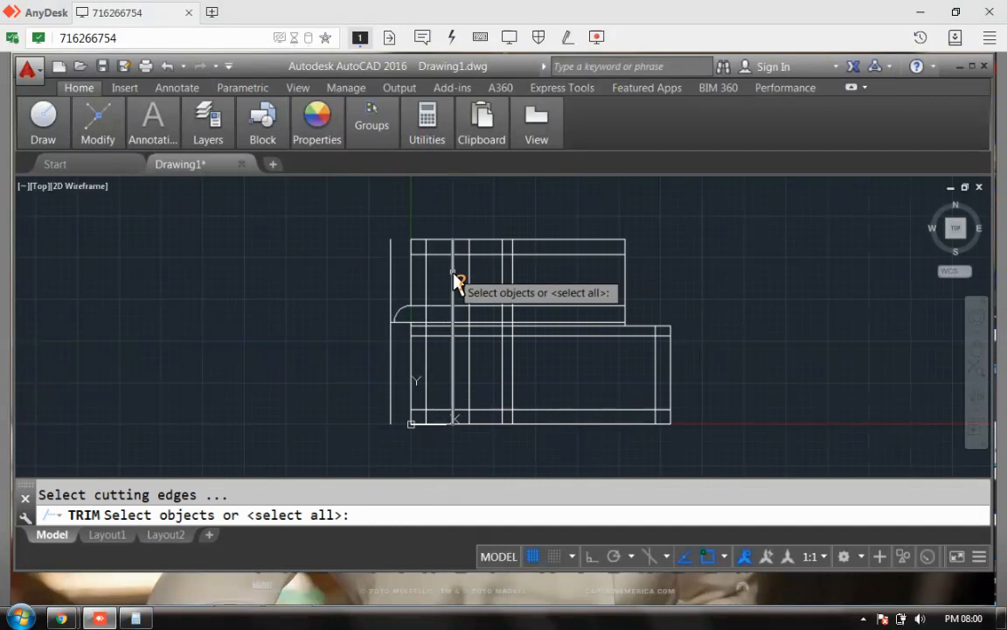
# Step: Cut the top wall lines between two vertical lines to open a gap
pyautogui.click(454, 277)
pyautogui.click(471, 278)
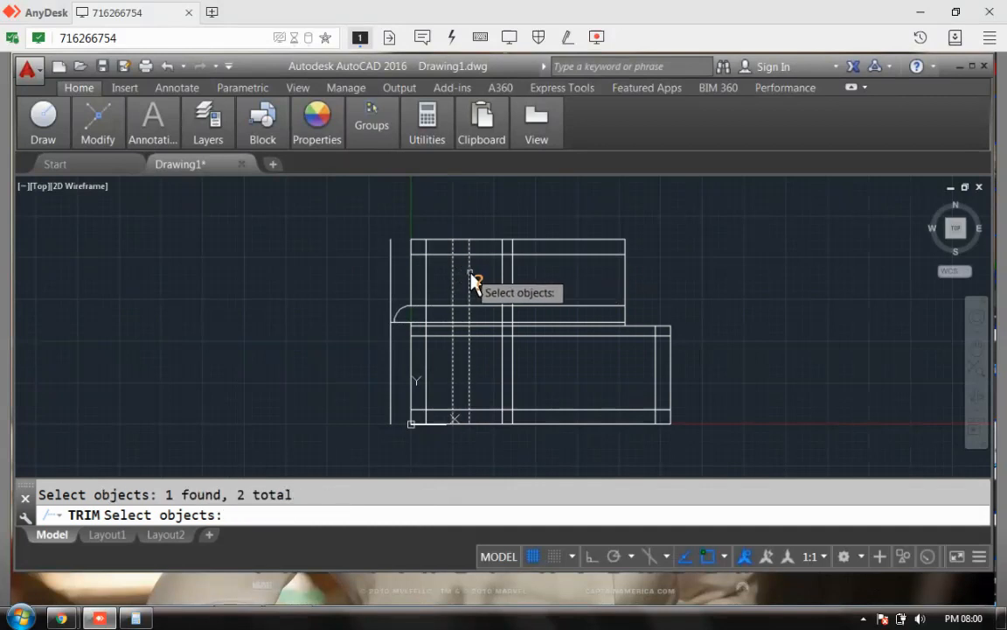
pyautogui.press('Return')
pyautogui.click(462, 254)
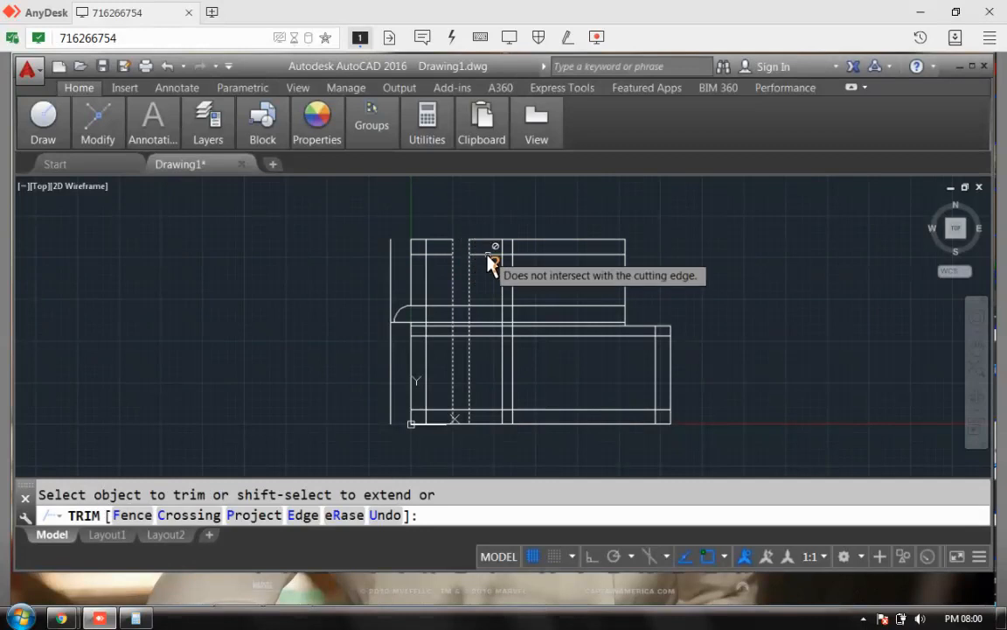
pyautogui.press('Return')
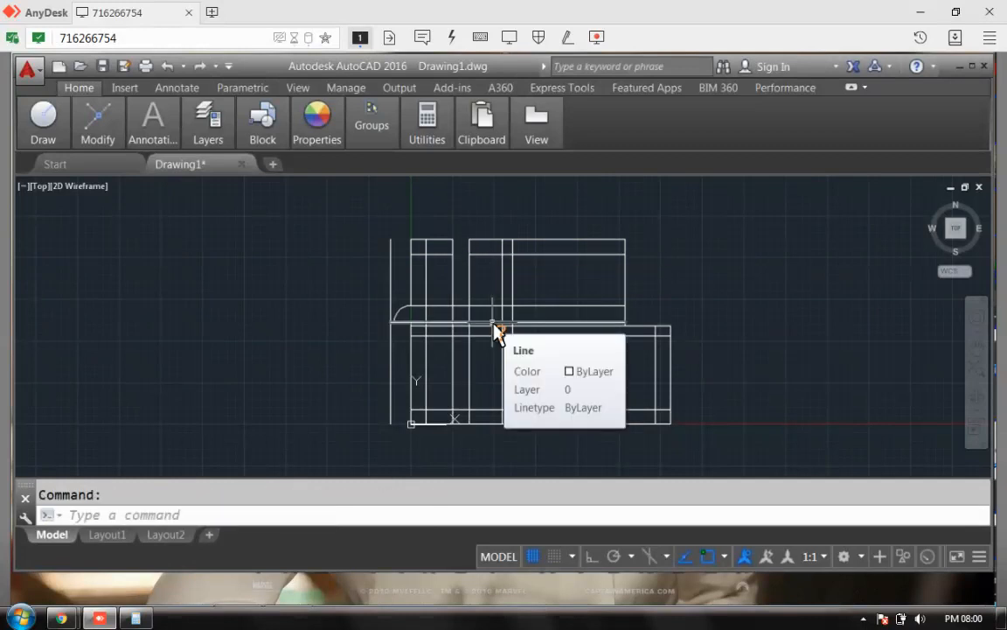
# Step: Trim both vertical lines inside the opening back to the top wall lines
pyautogui.press('Return')
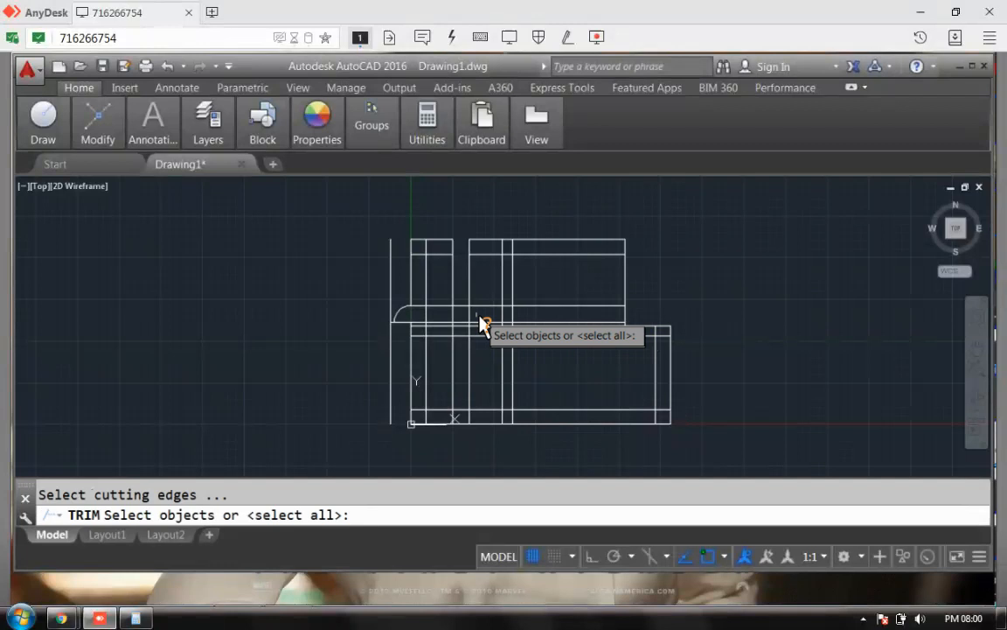
pyautogui.click(482, 254)
pyautogui.click(458, 255)
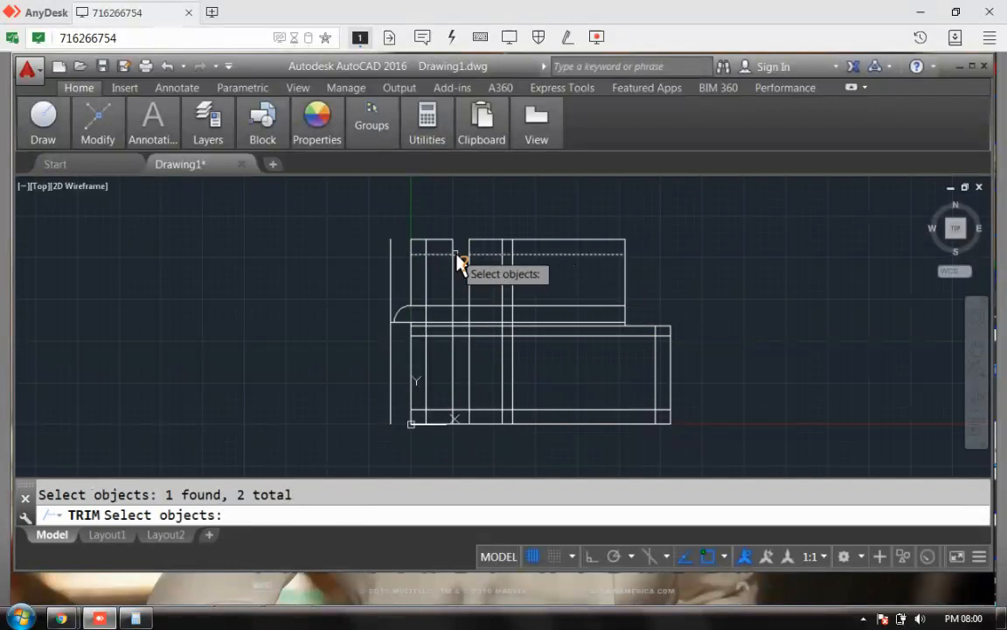
pyautogui.press('Return')
pyautogui.click(453, 272)
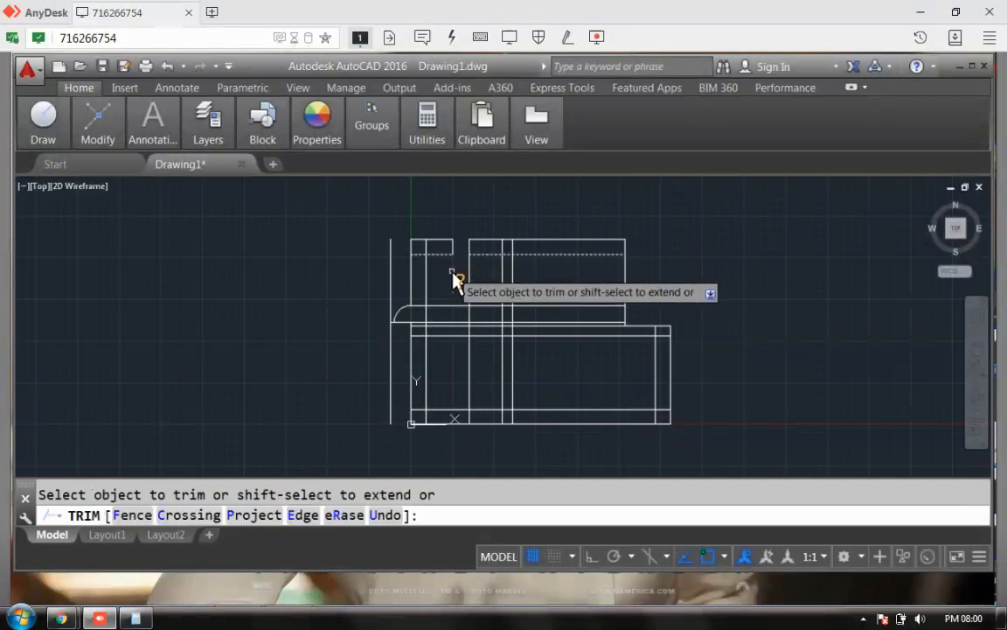
pyautogui.click(468, 278)
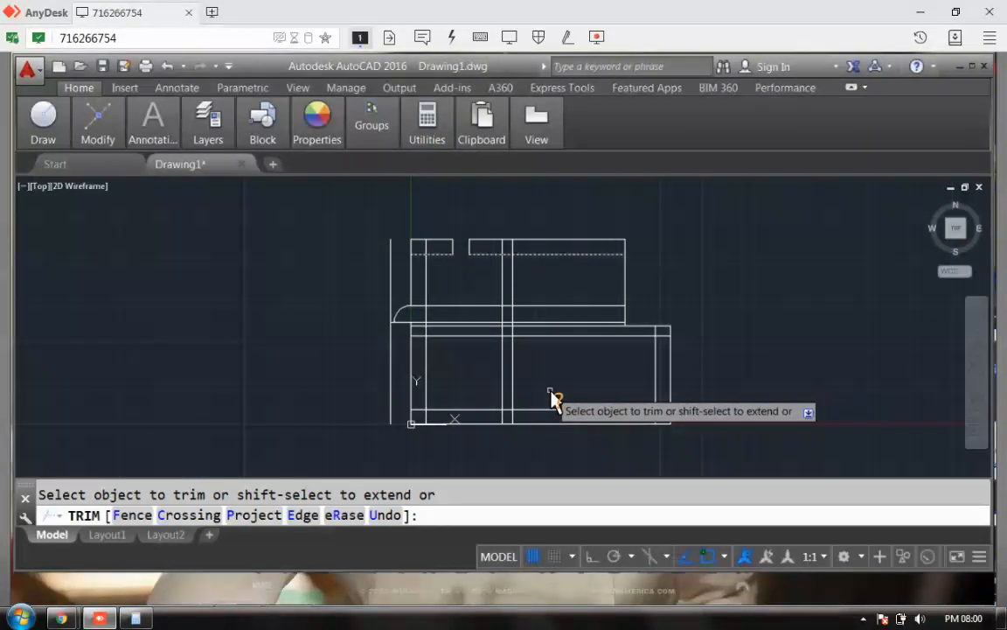
pyautogui.press('Return')
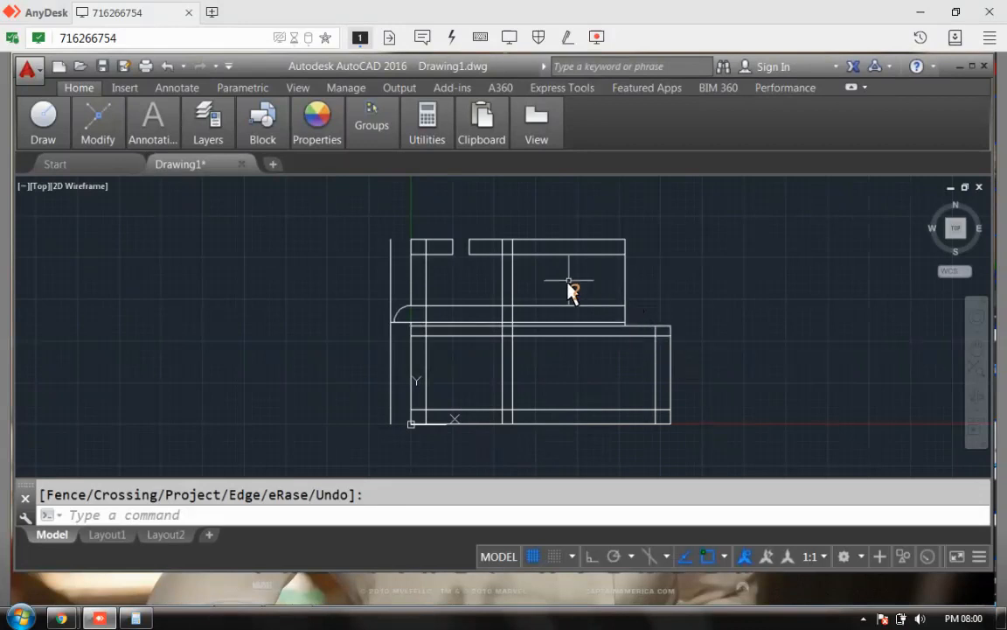
pyautogui.click(222, 516)
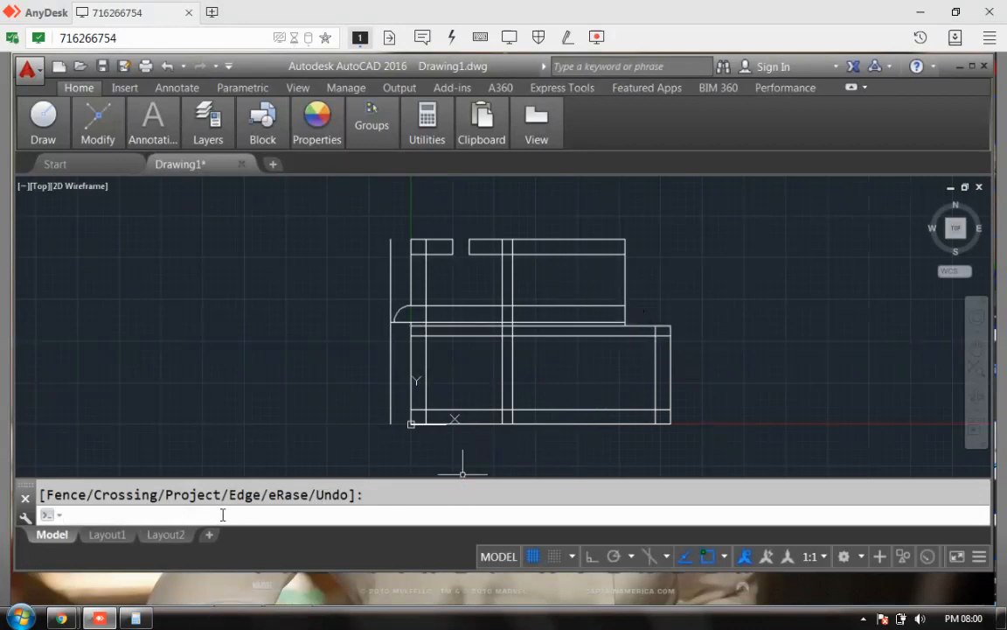
# Step: Delete the stray horizontal line across the upper rooms, undoing an accidental second deletion
pyautogui.click(461, 304)
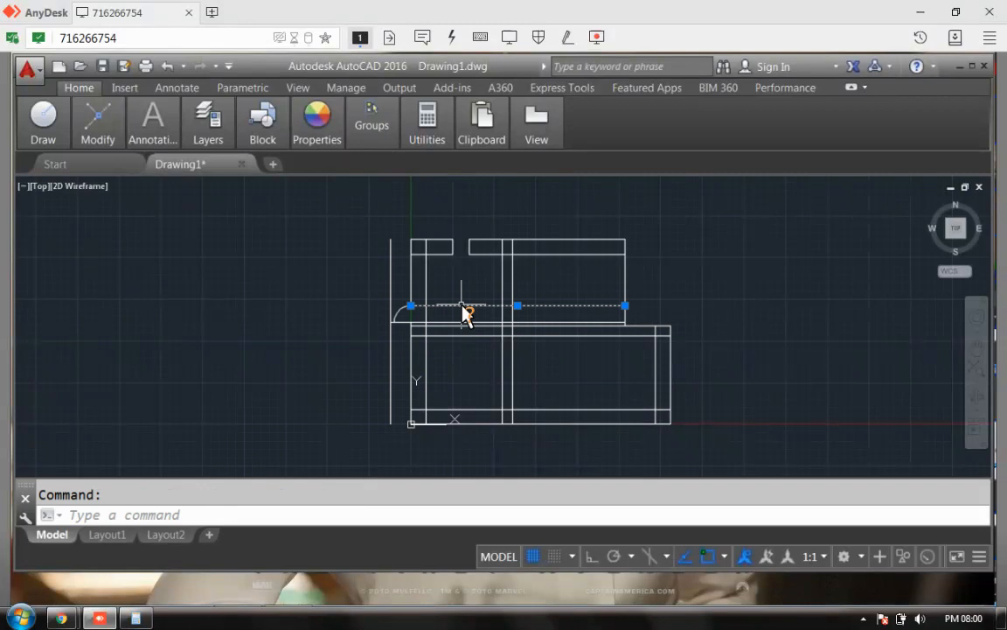
pyautogui.press('Delete')
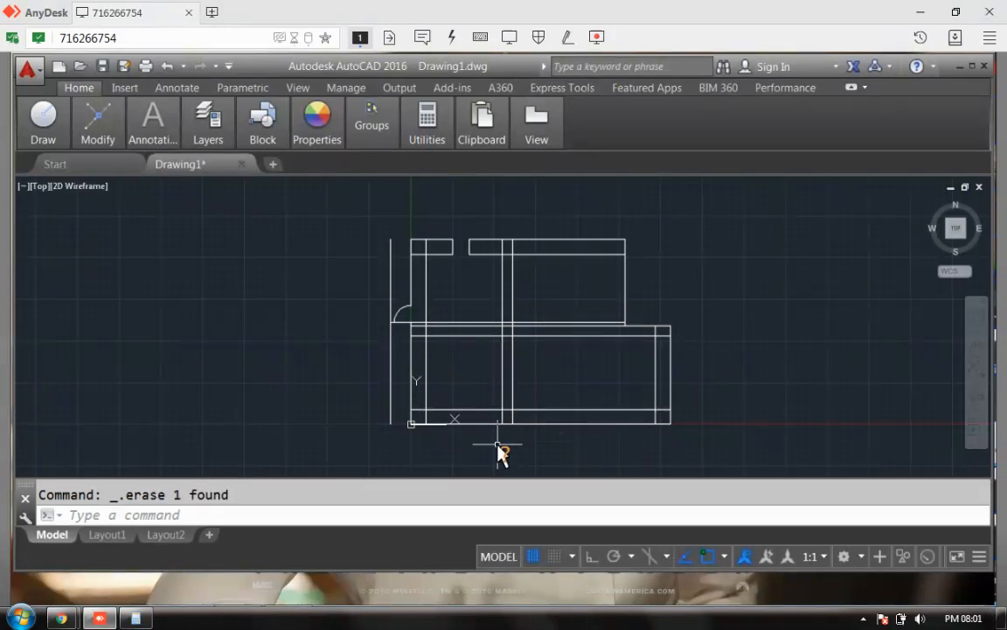
pyautogui.click(552, 322)
pyautogui.press('Delete')
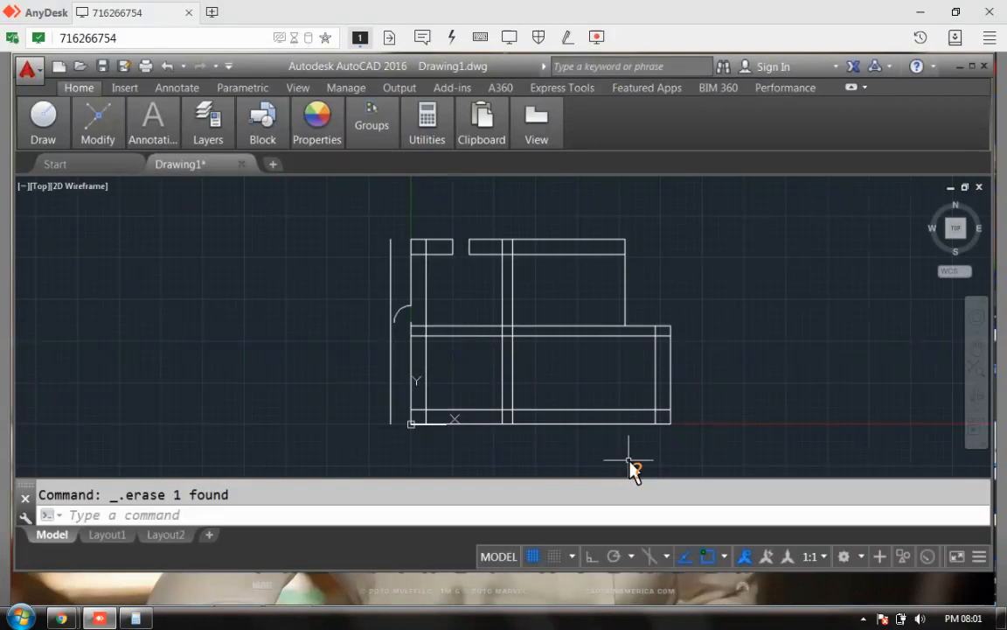
pyautogui.hotkey('ctrl', 'z')
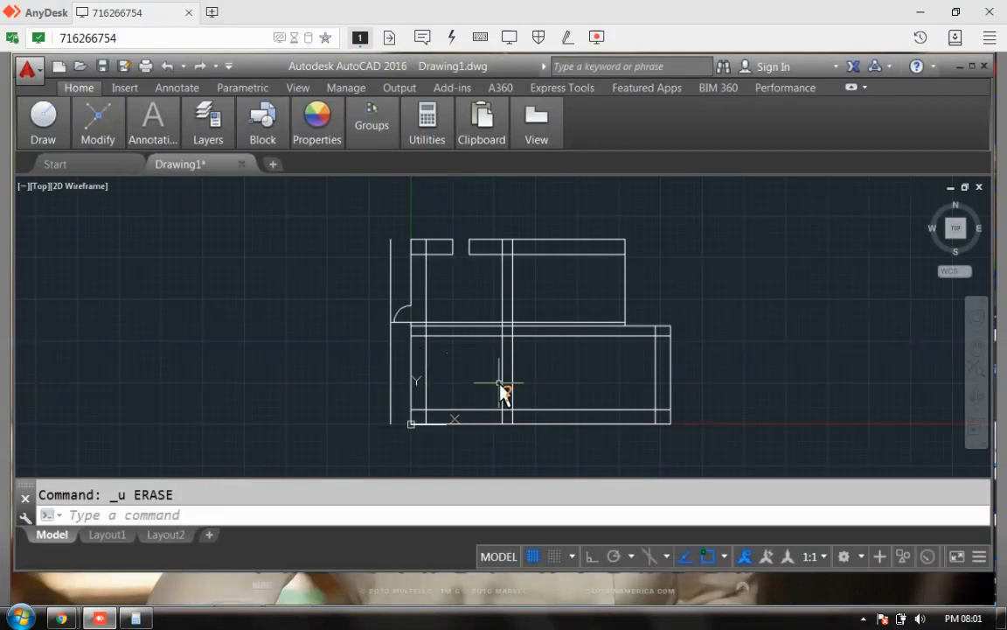
# Step: Erase the long vertical line standing left of the floor plan
pyautogui.rightClick(691, 304)
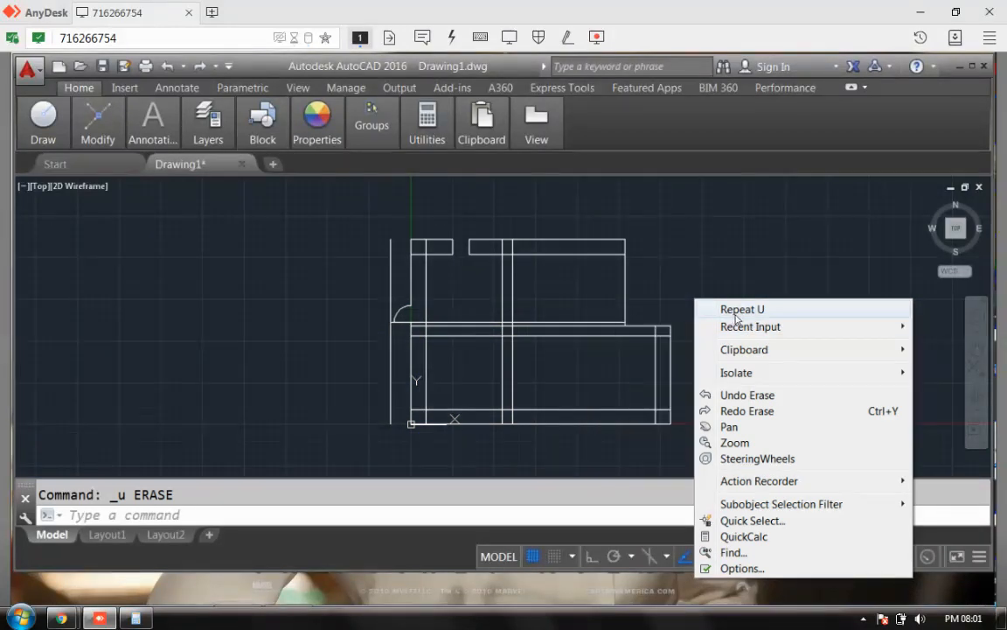
pyautogui.moveTo(735, 326)
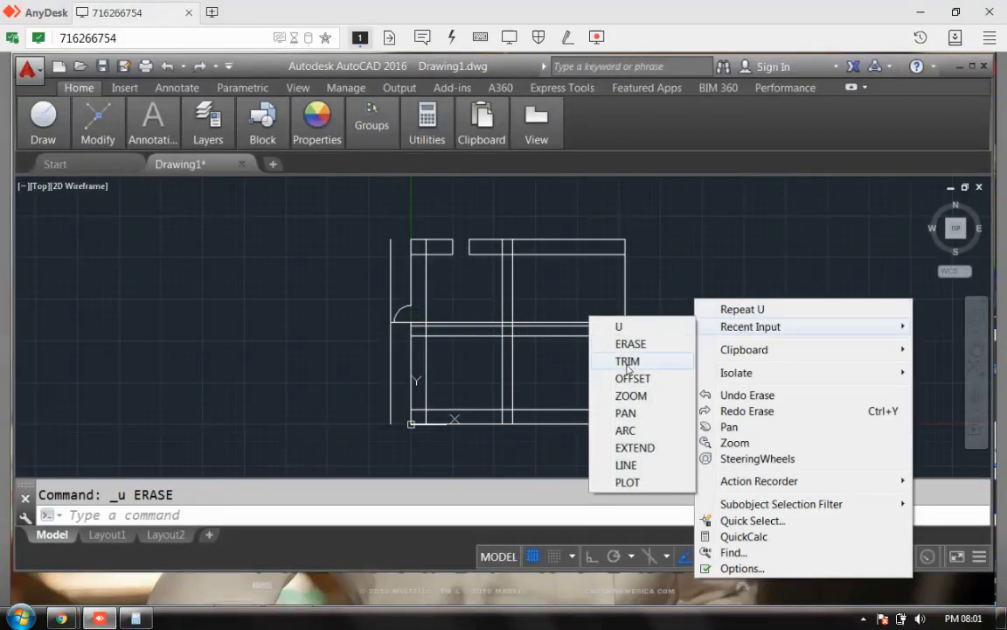
pyautogui.click(628, 348)
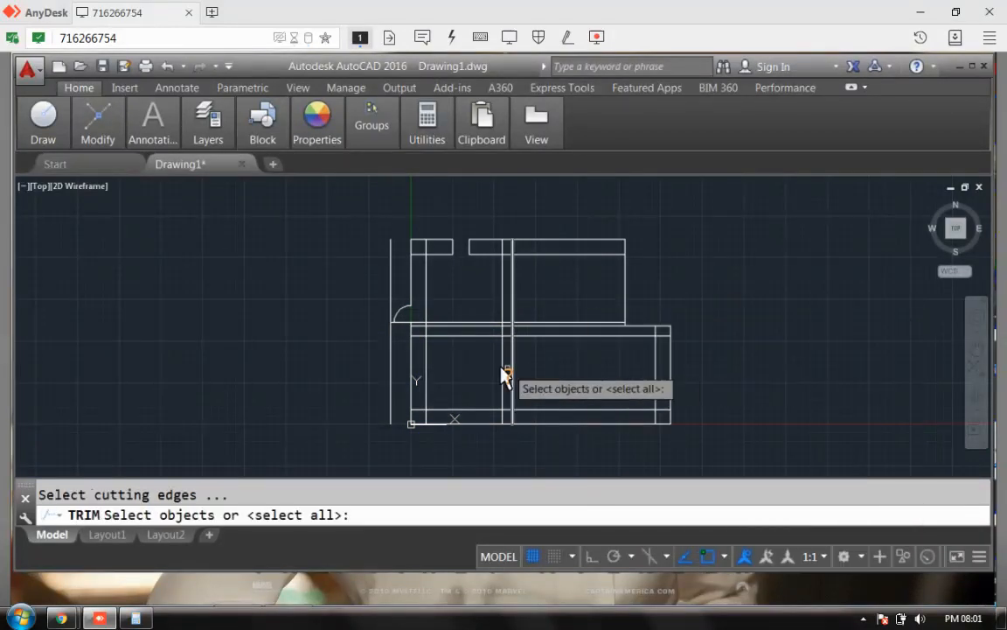
pyautogui.click(419, 339)
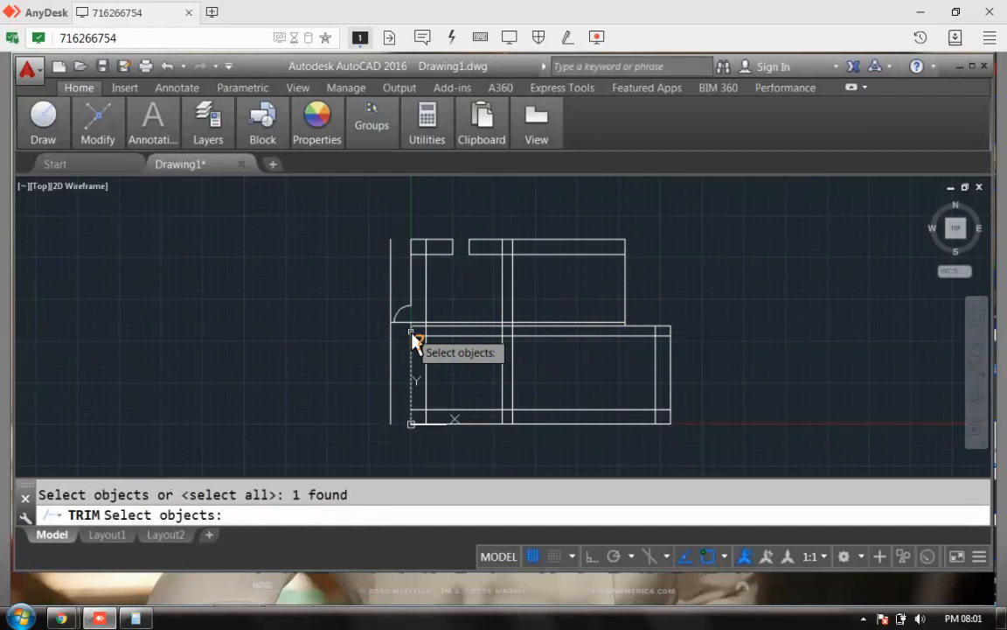
pyautogui.press('Return')
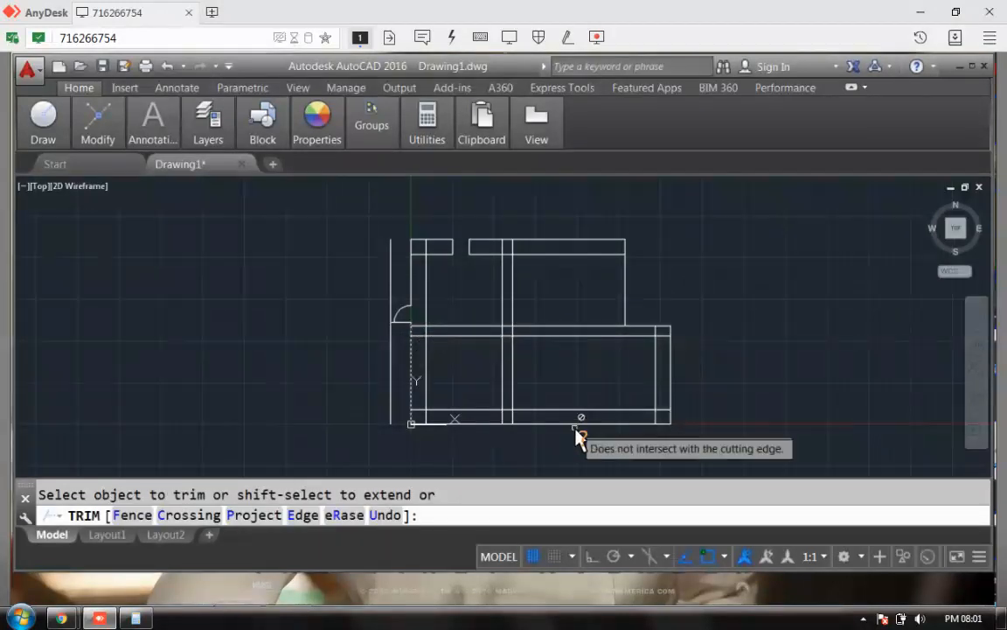
pyautogui.press('Return')
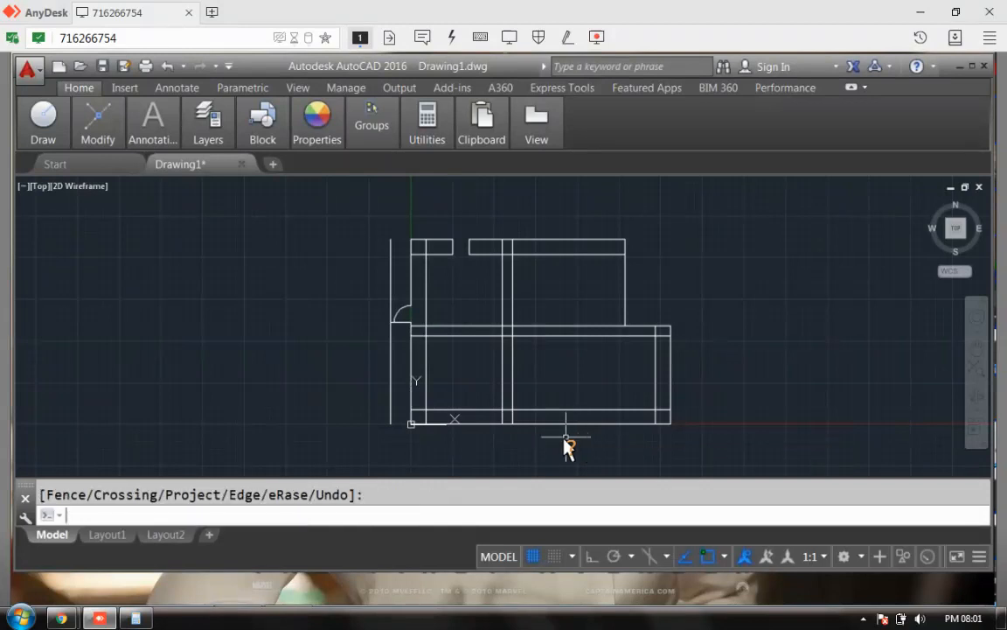
pyautogui.click(390, 336)
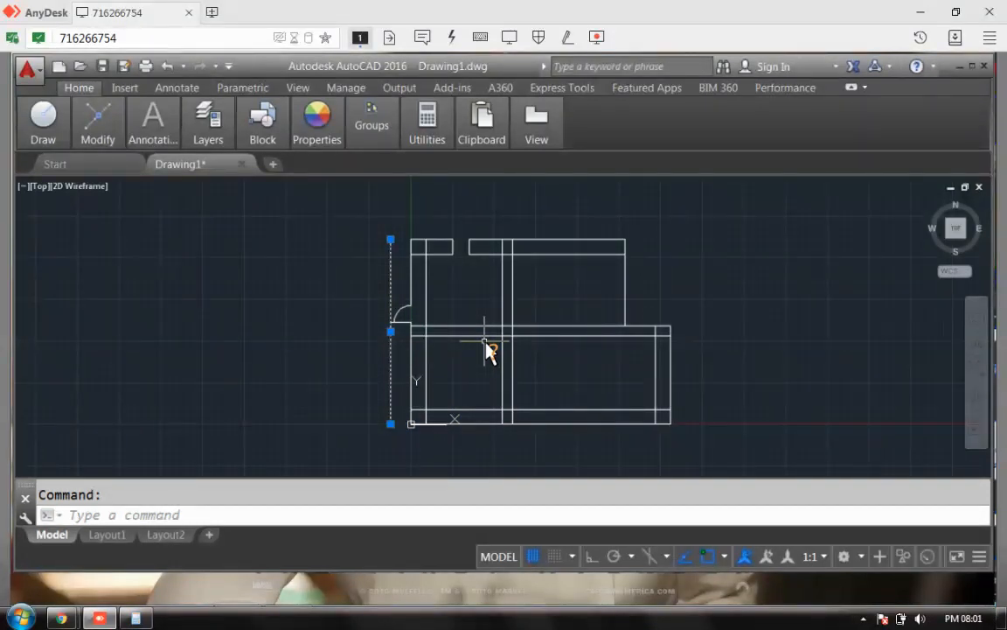
pyautogui.press('Delete')
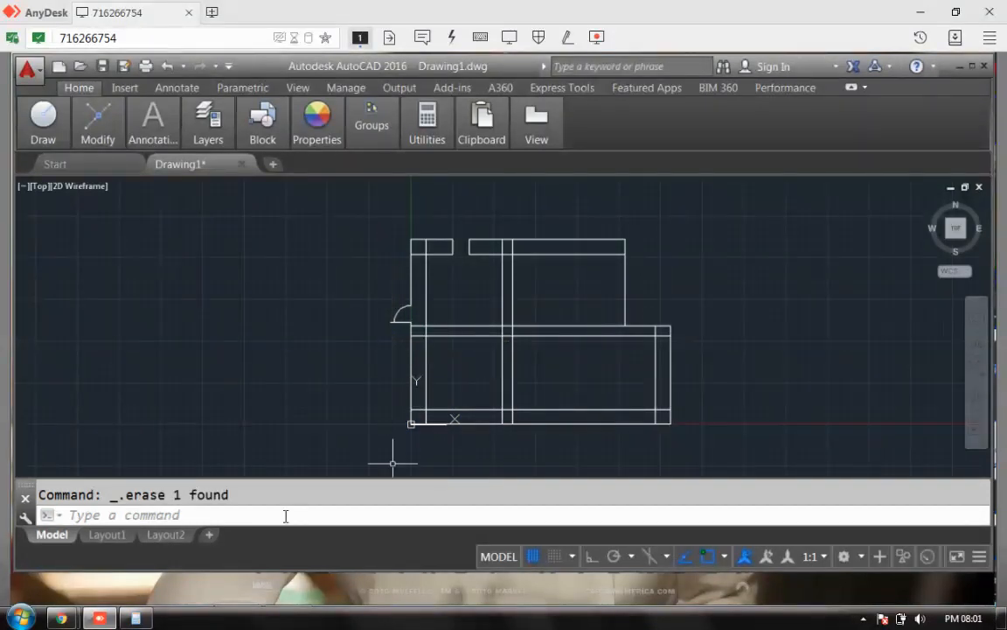
pyautogui.rightClick(768, 308)
# Step: Trim the wall line crossing the door, using the door arc as the cutting edge
pyautogui.moveTo(822, 333)
pyautogui.click(692, 346)
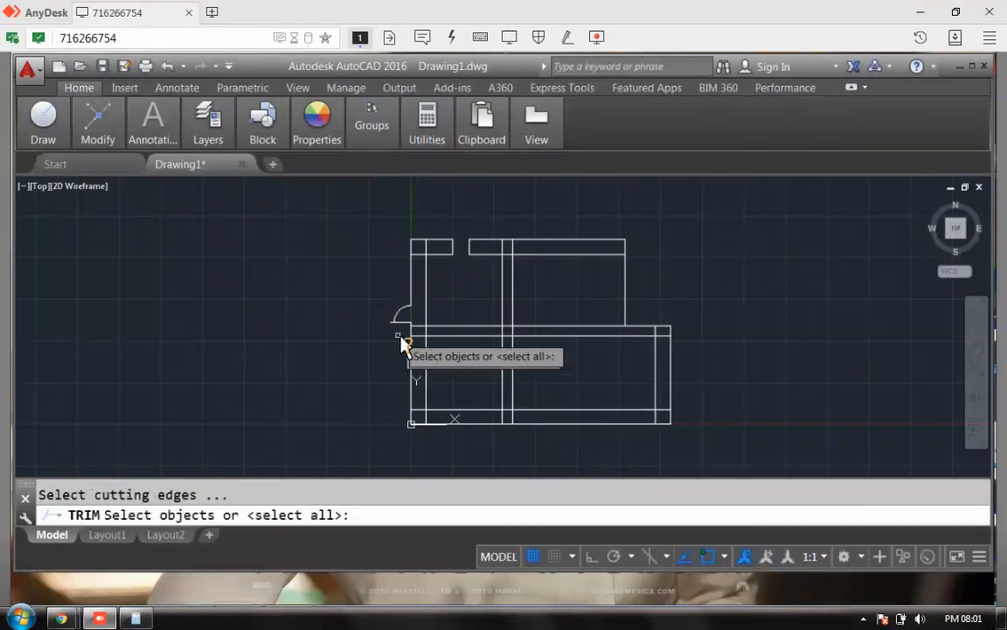
pyautogui.click(408, 322)
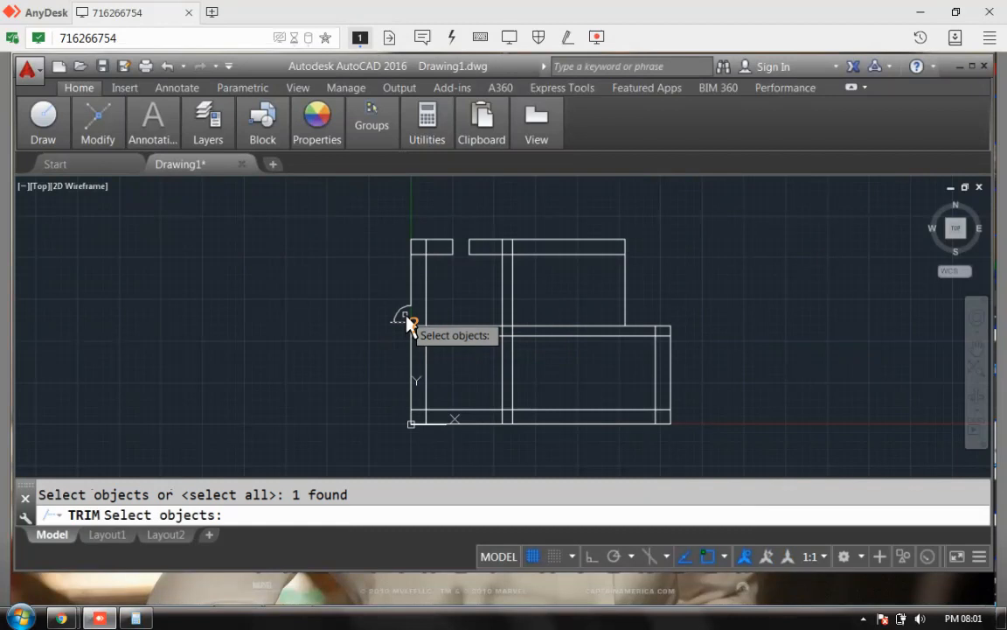
pyautogui.press('Escape')
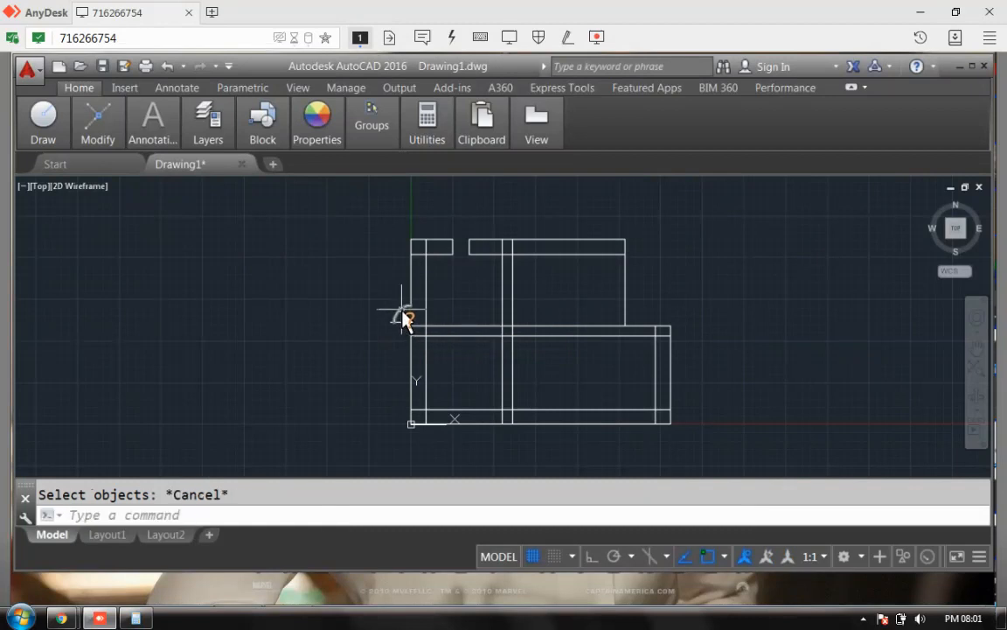
pyautogui.press('Return')
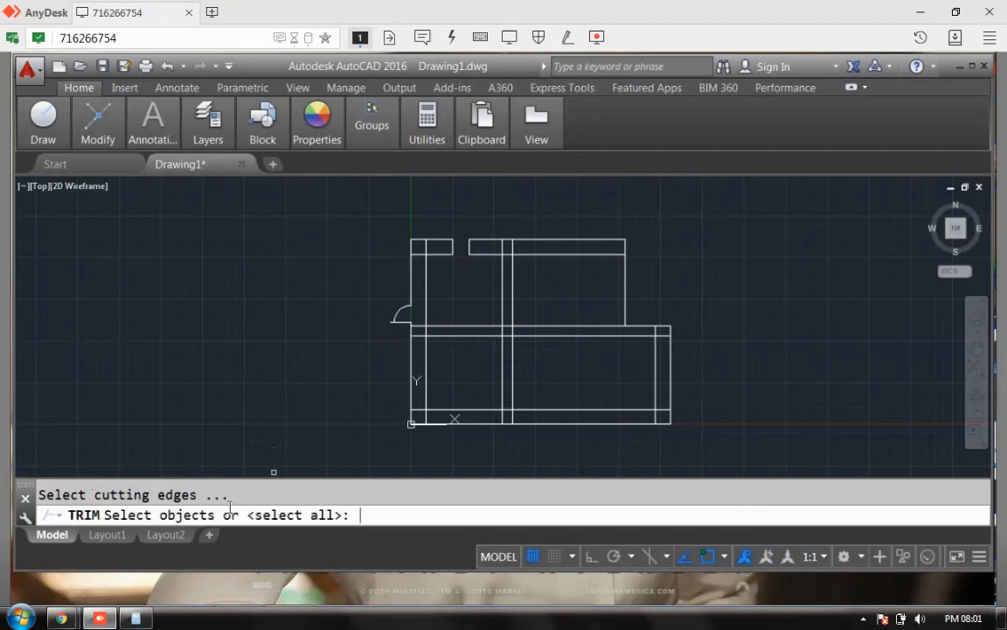
pyautogui.click(403, 317)
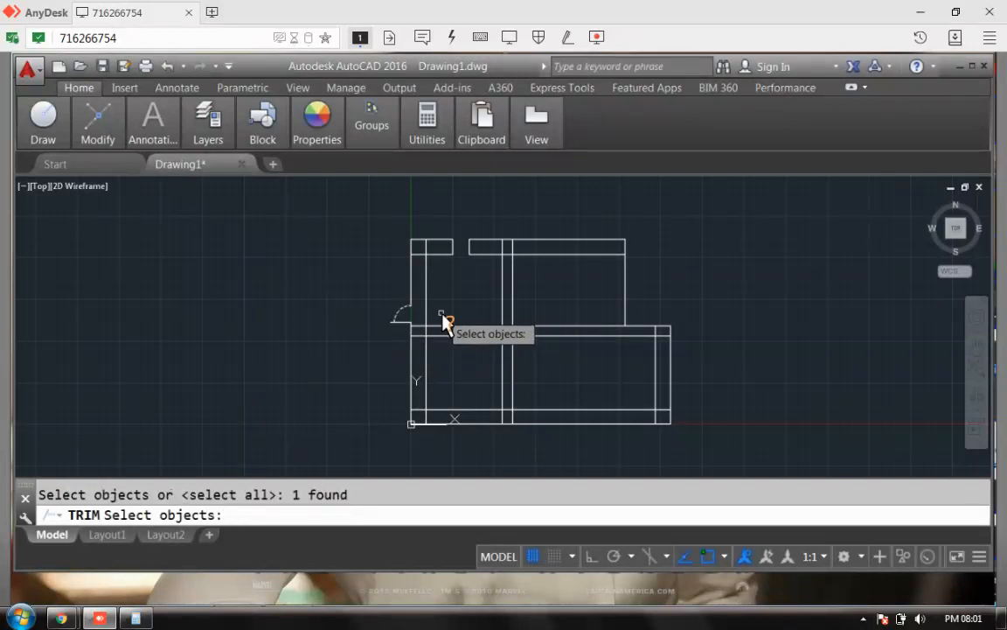
pyautogui.press('Return')
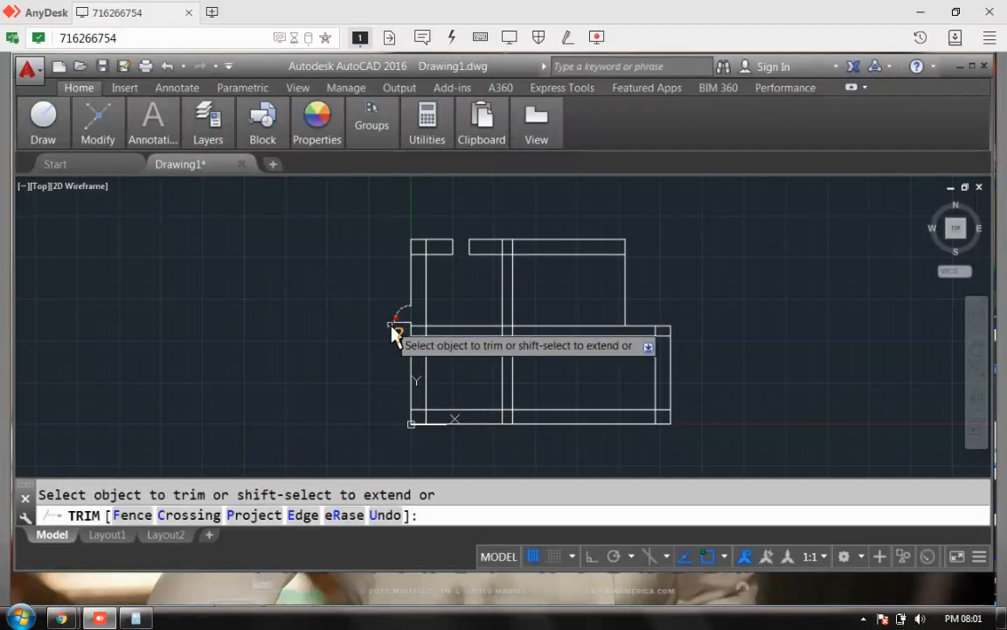
pyautogui.press('Return')
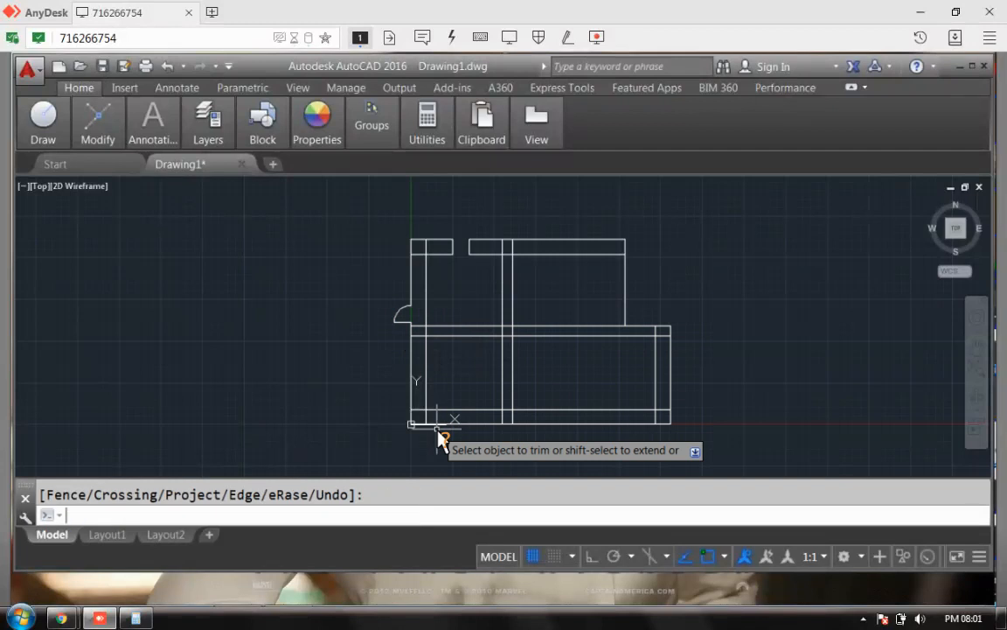
pyautogui.click(460, 239)
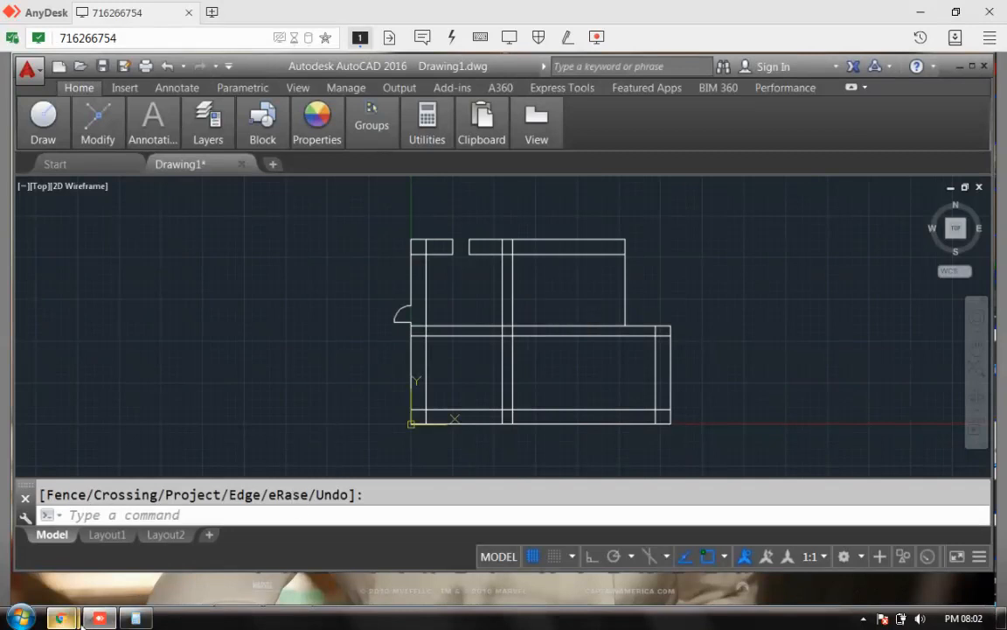
# Step: Switch to the WhatsApp window in Chrome and return to the chat with the reference plan
pyautogui.moveTo(69, 617)
pyautogui.moveTo(117, 558)
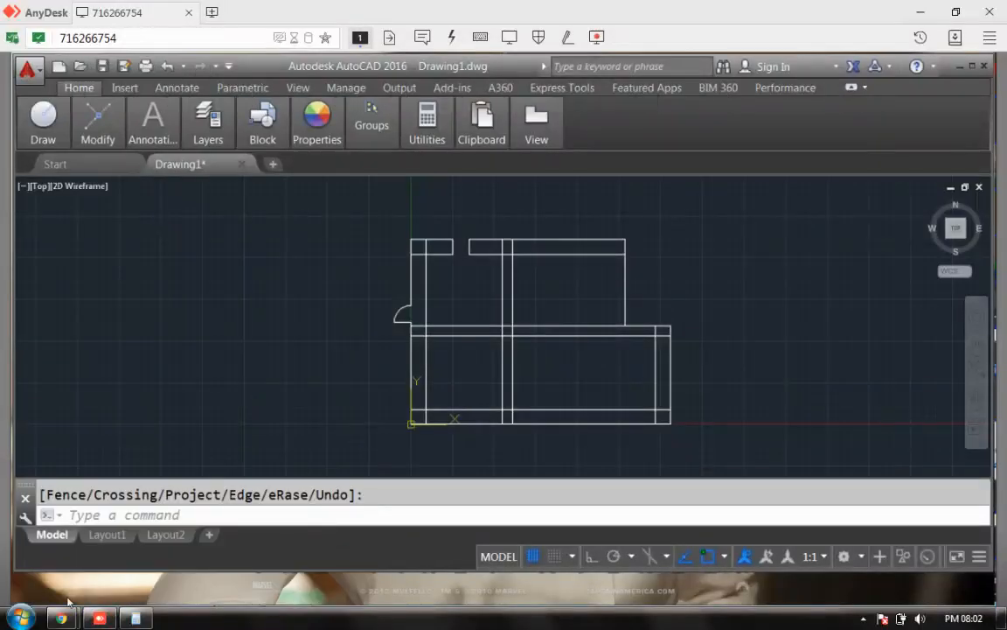
pyautogui.click(144, 565)
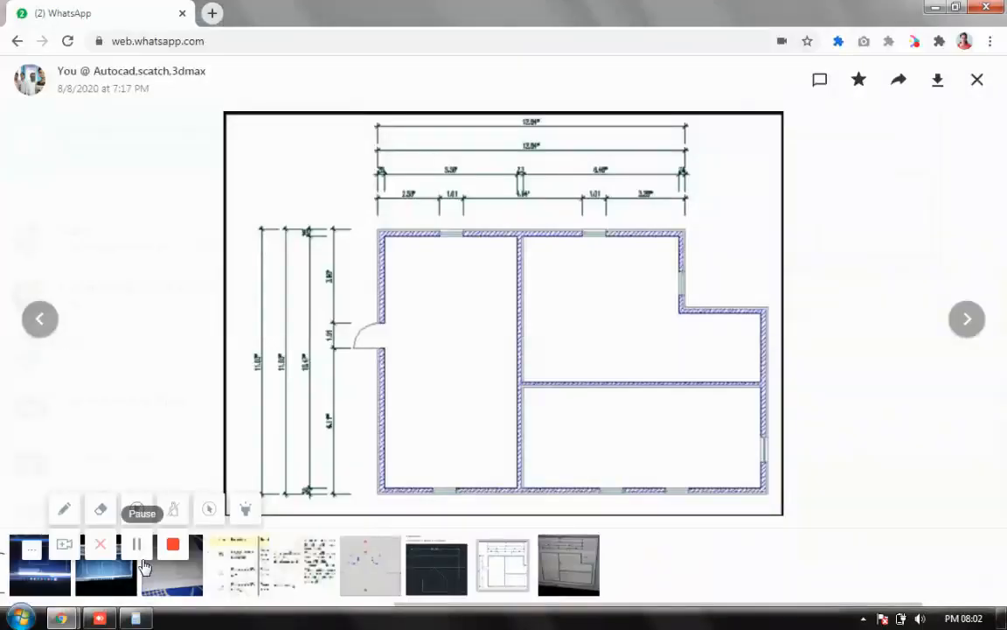
pyautogui.click(977, 79)
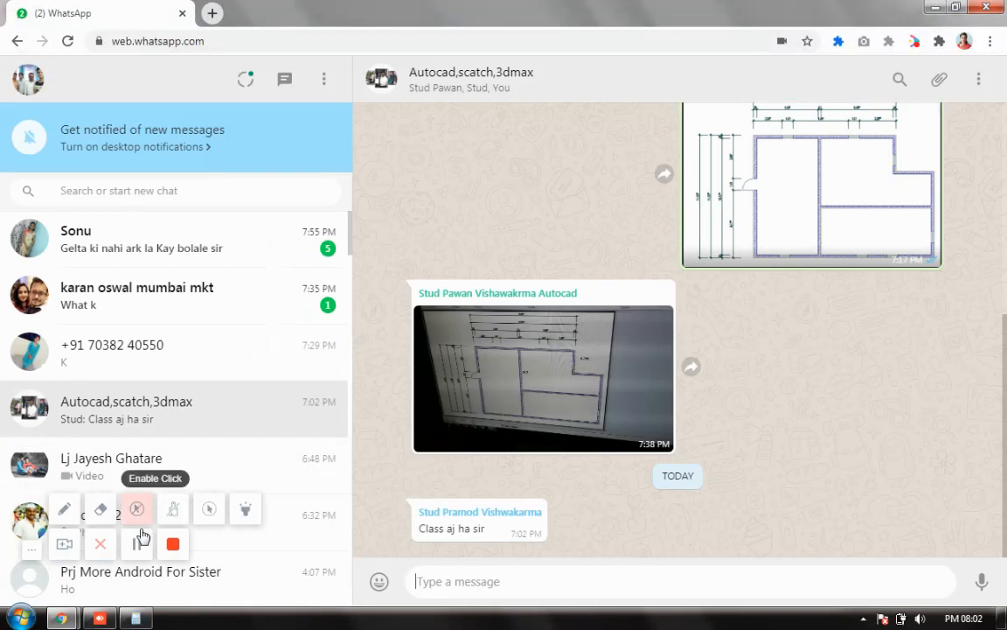